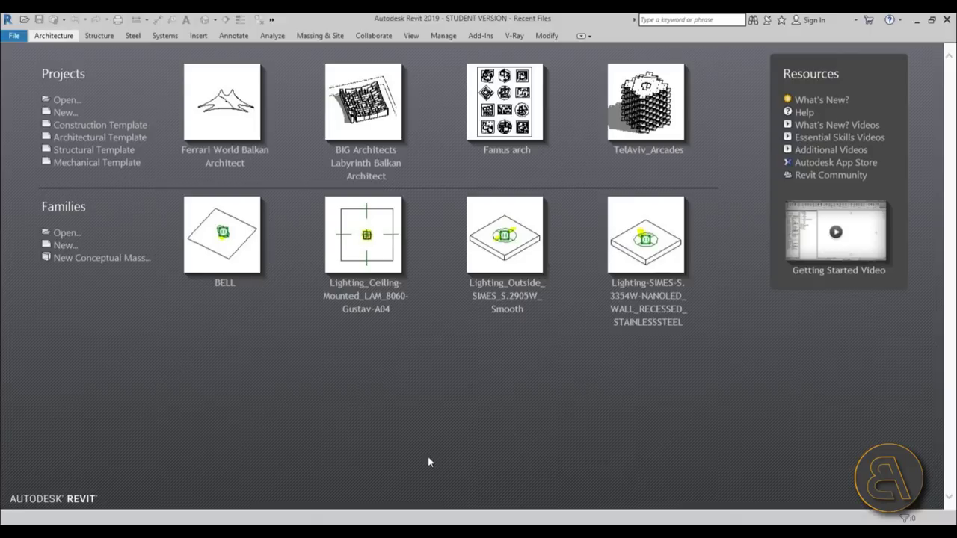
Start a new project from the Architectural Template and set its length units to meters
click(104, 145)
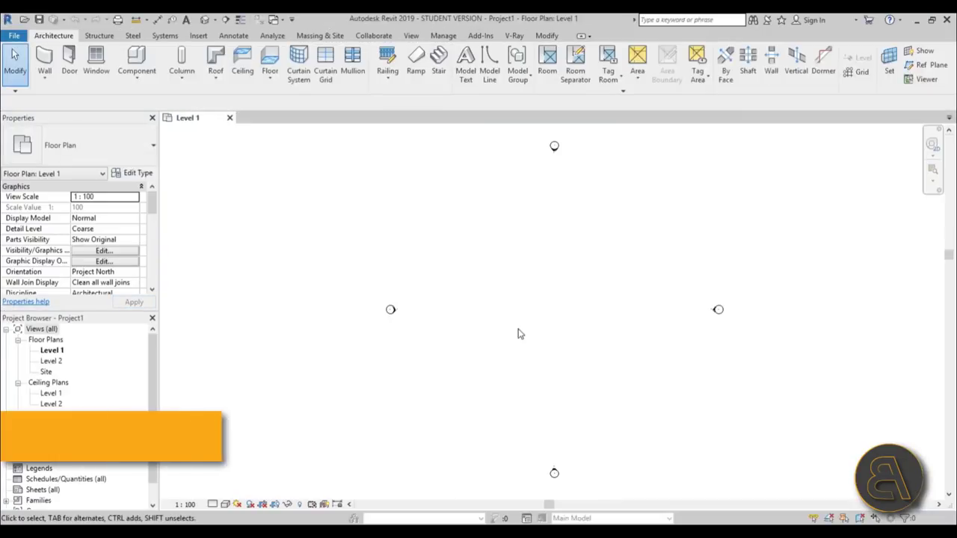
key(u)
key(n)
click(477, 188)
click(473, 209)
click(424, 251)
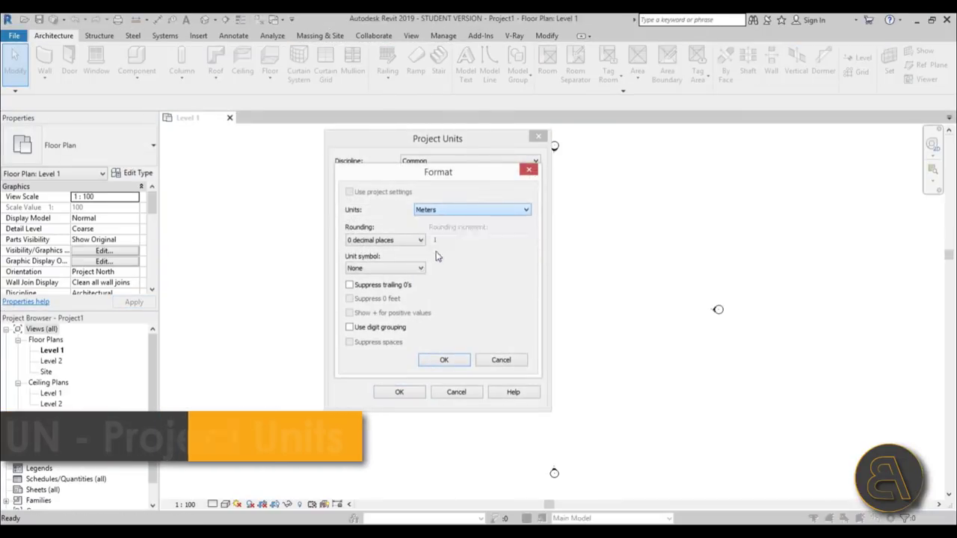
click(444, 360)
click(401, 393)
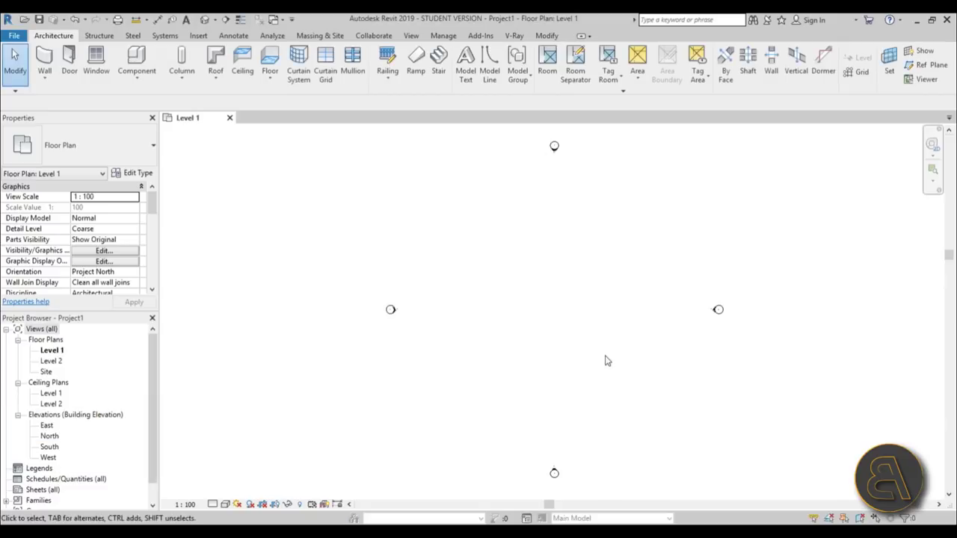
In the South elevation, set the elevation of Level 2 to 3 m
double_click(45, 446)
scroll(463, 320, down, 2)
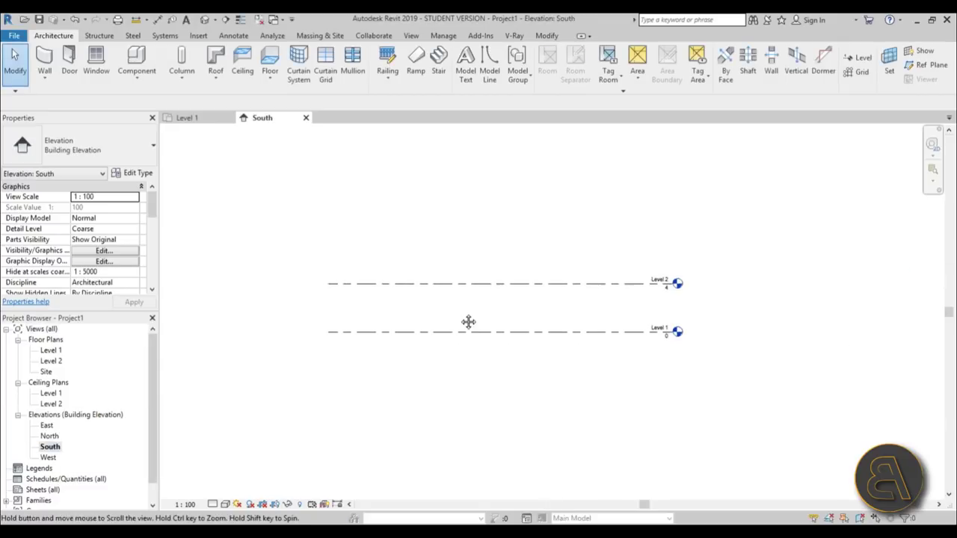
scroll(667, 298, up, 1)
double_click(665, 289)
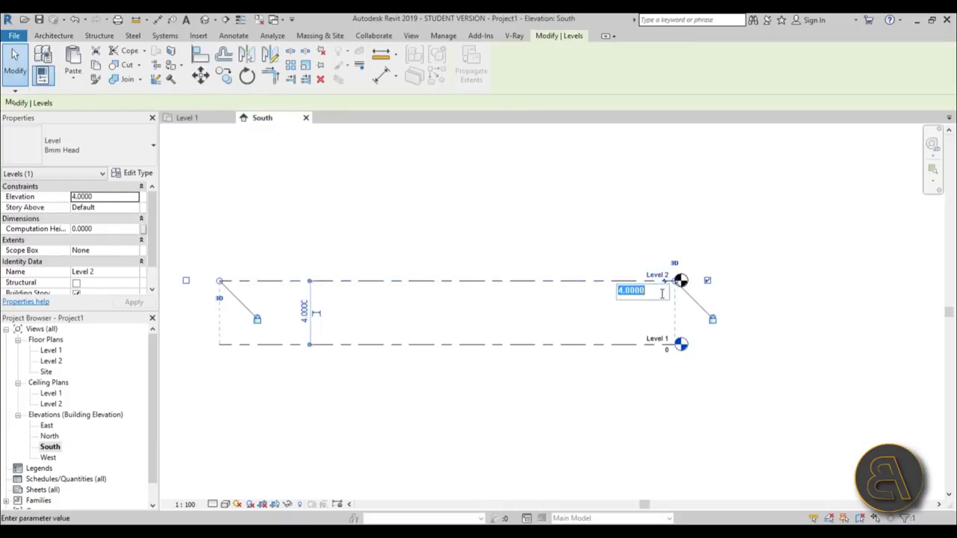
text(3)
key(Return)
click(566, 263)
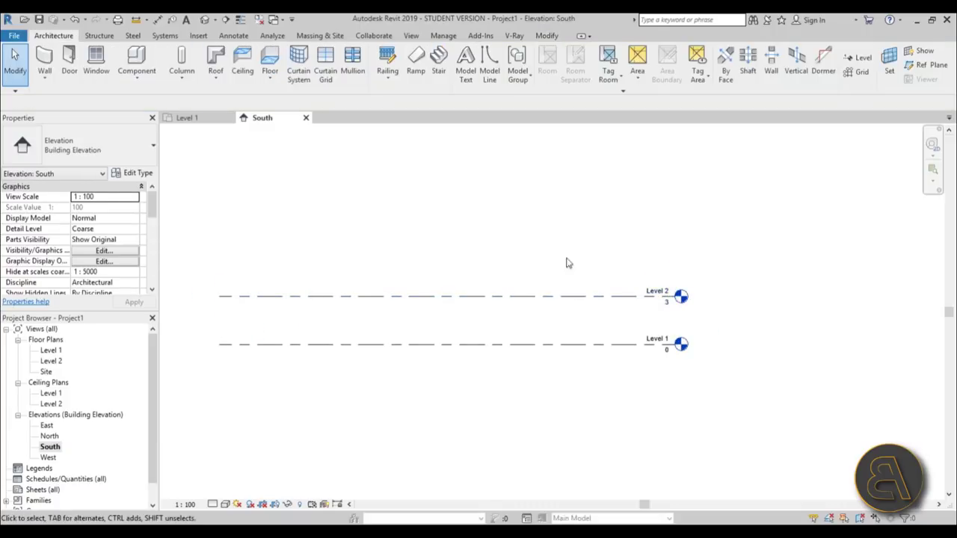
click(568, 302)
click(640, 224)
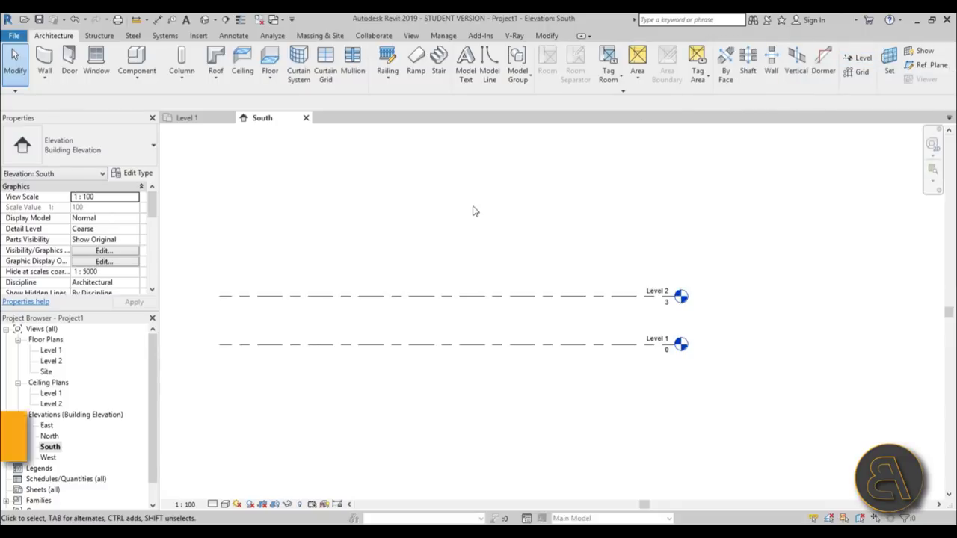
Add two levels above Level 2 at elevations of 6 m and 8 m, aligned with the ends of the existing levels
key(l)
key(l)
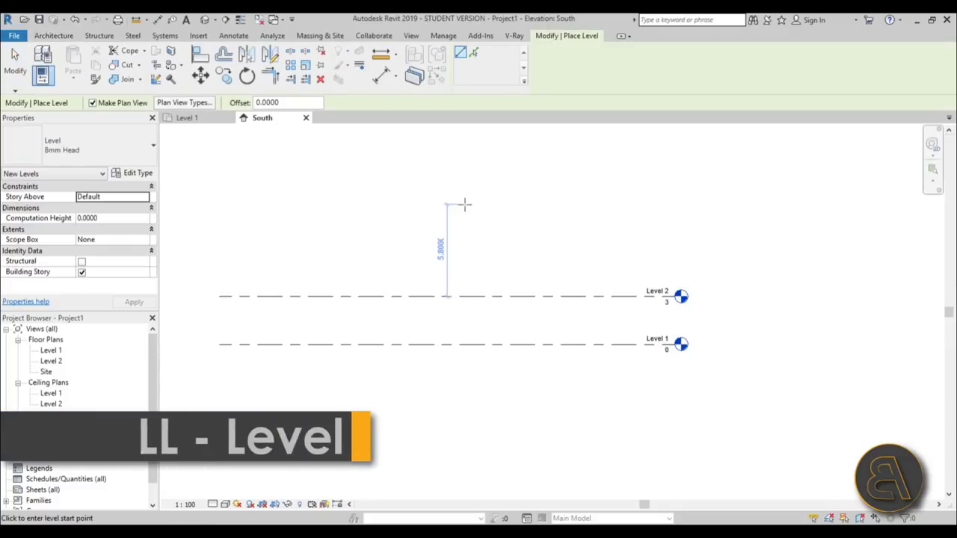
click(219, 249)
click(675, 249)
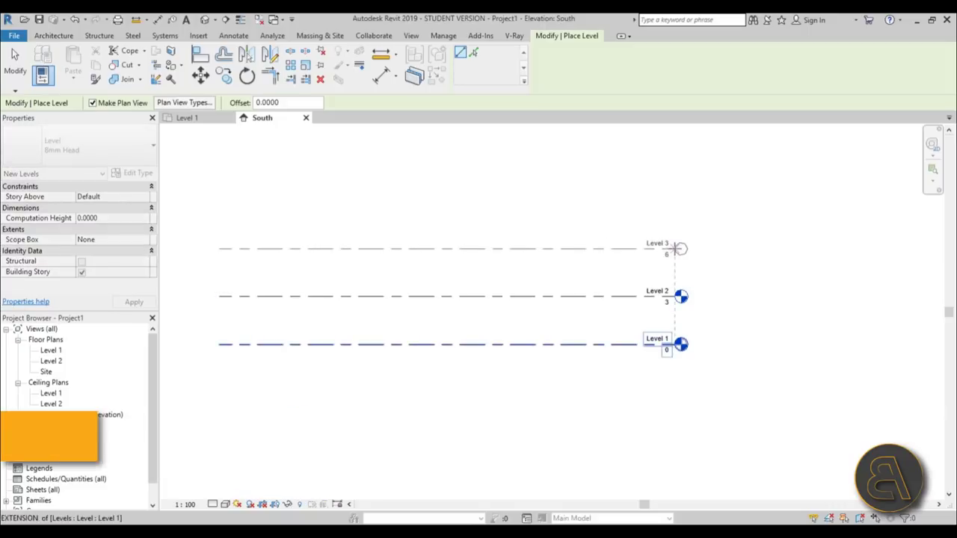
scroll(314, 207, up, 1)
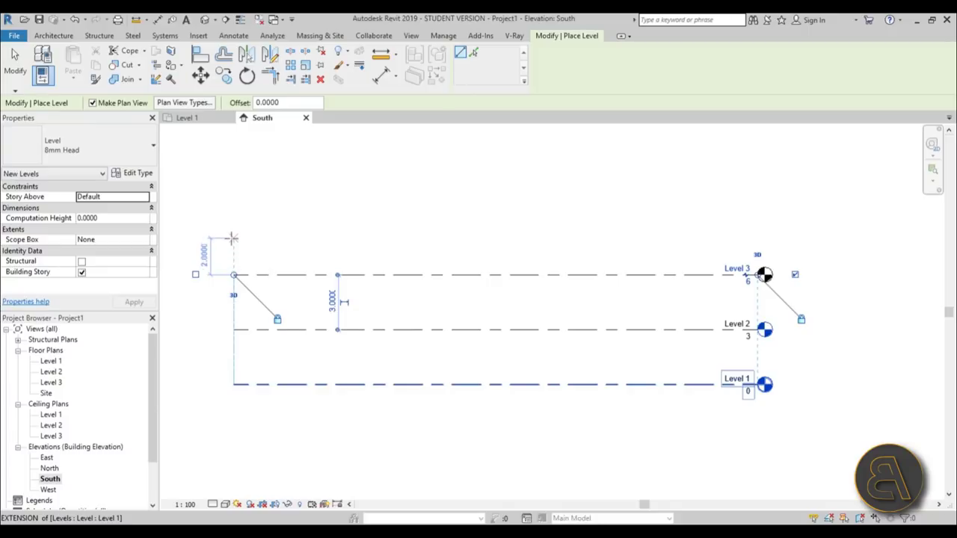
click(233, 238)
click(764, 238)
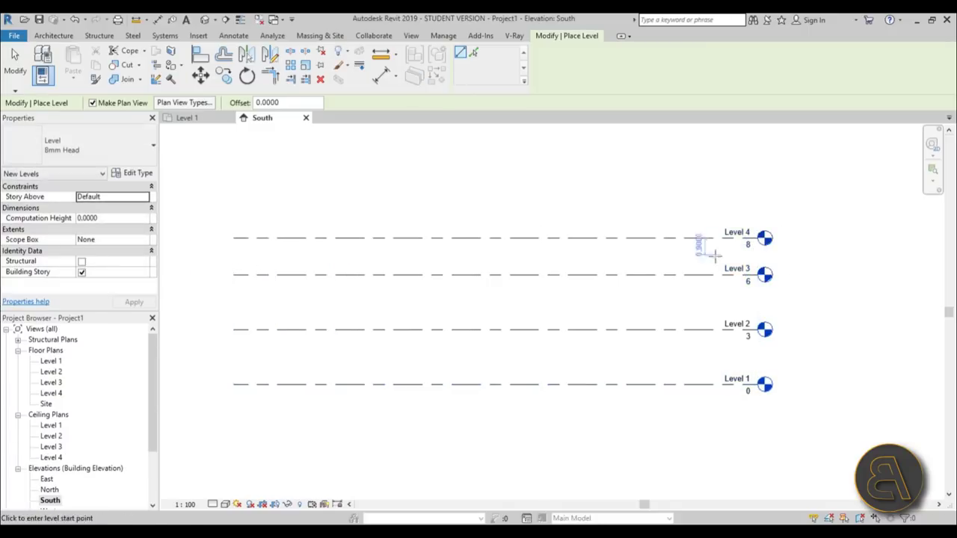
key(Escape)
key(Escape)
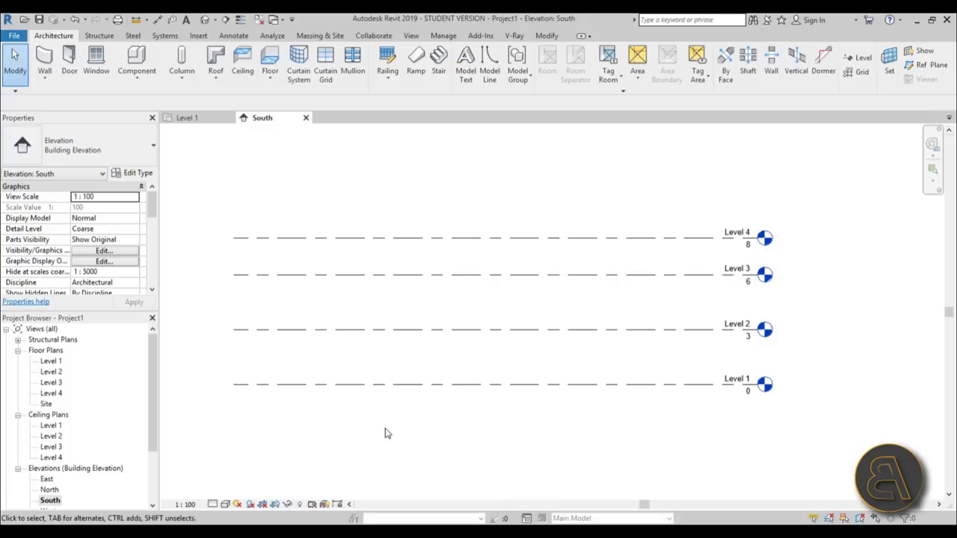
In the Level 1 floor plan, show mass form and floors, and start an in-place mass named Mass 1
double_click(51, 361)
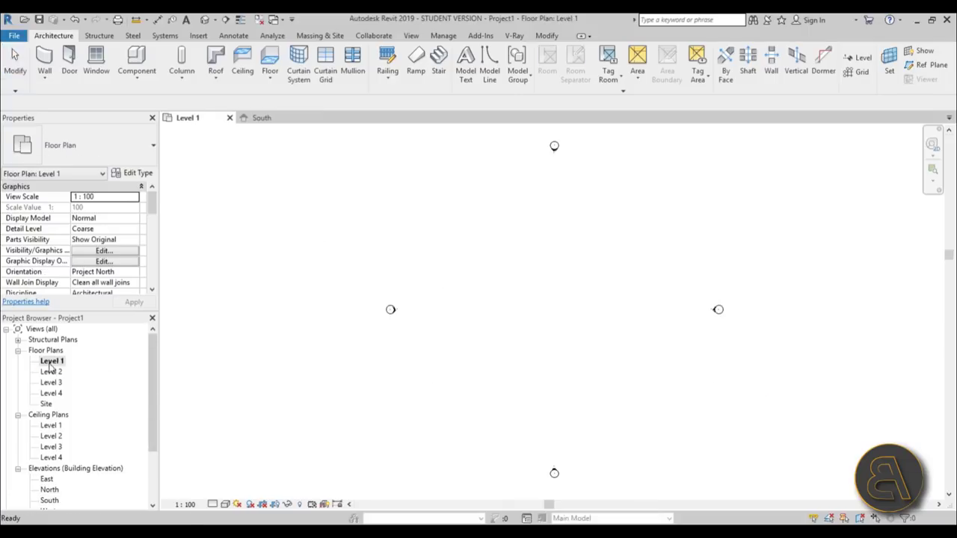
click(313, 37)
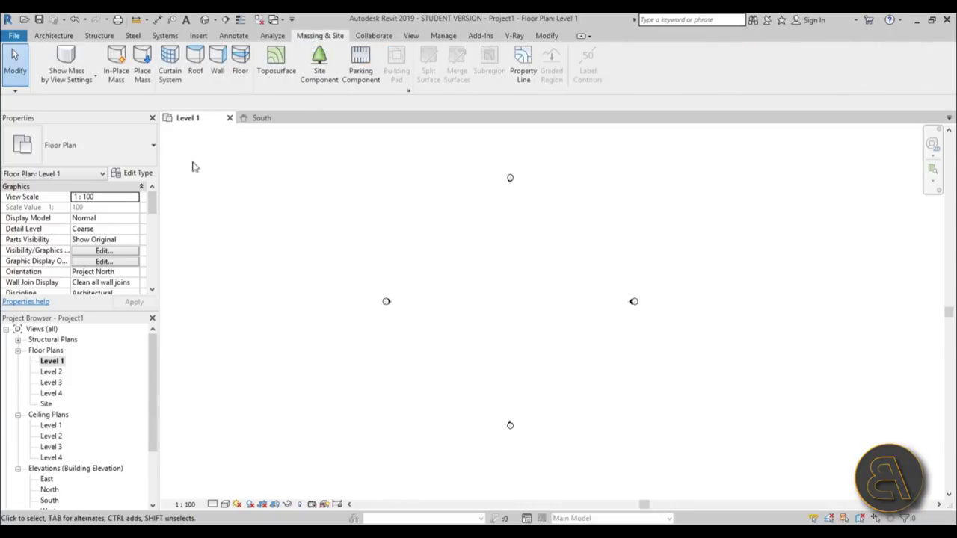
click(75, 63)
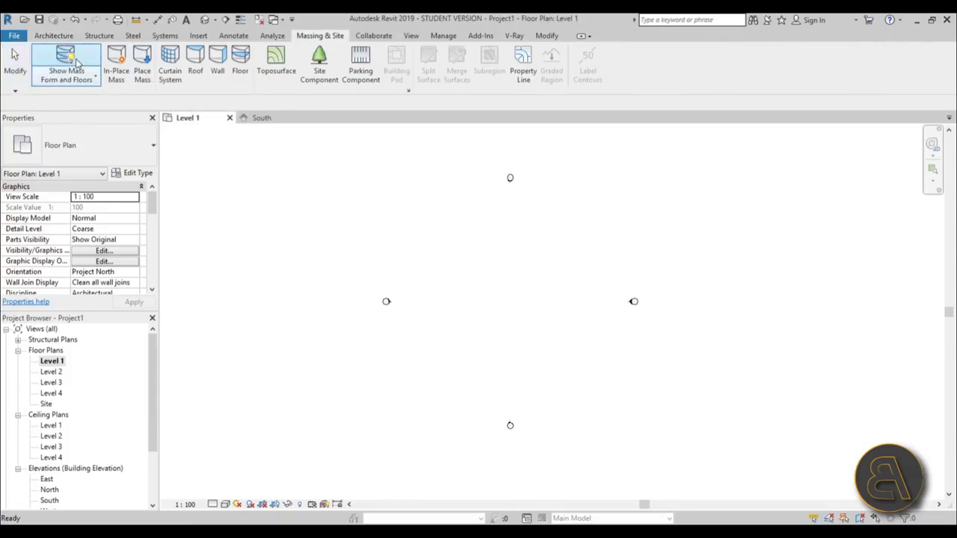
click(116, 75)
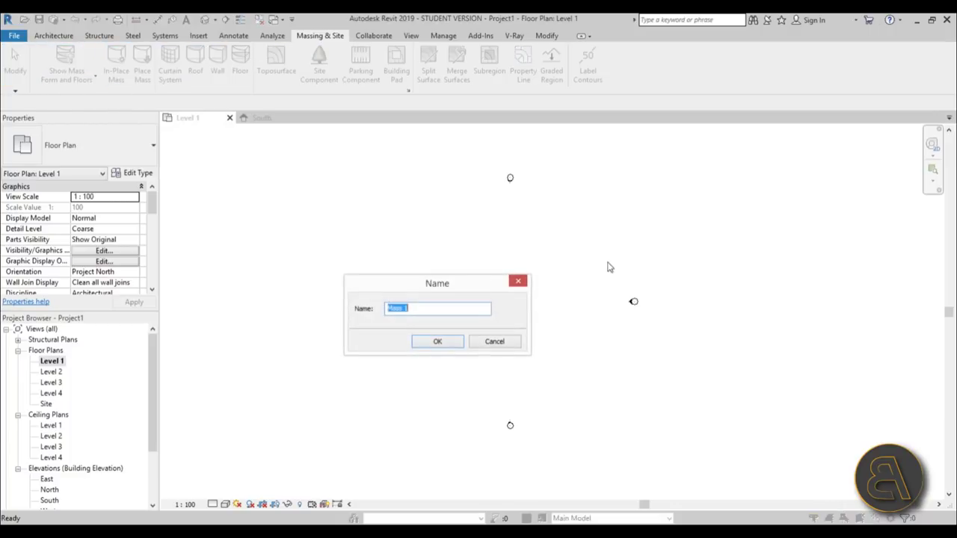
click(436, 341)
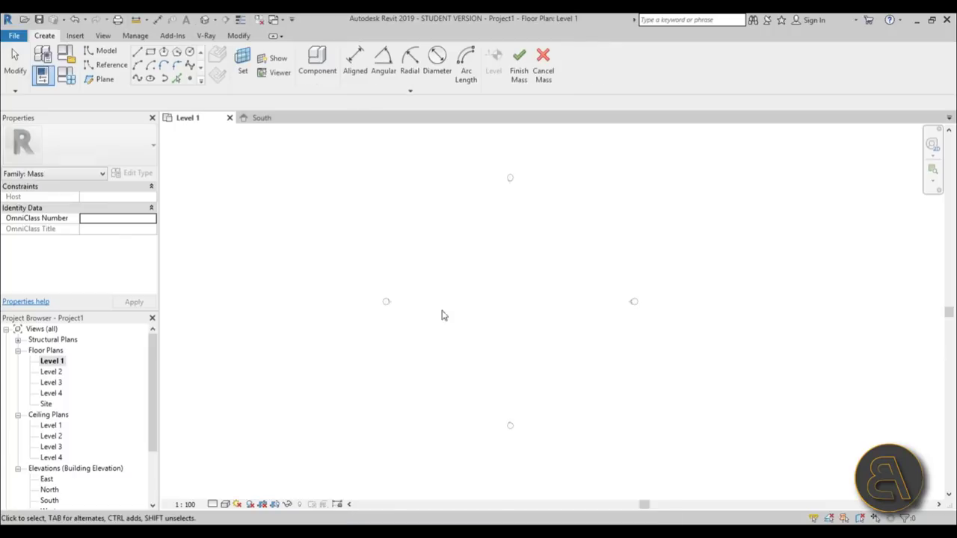
Draw a horizontal reference plane through the east and west elevation markers and name it a
middle_drag(526, 294, 516, 295)
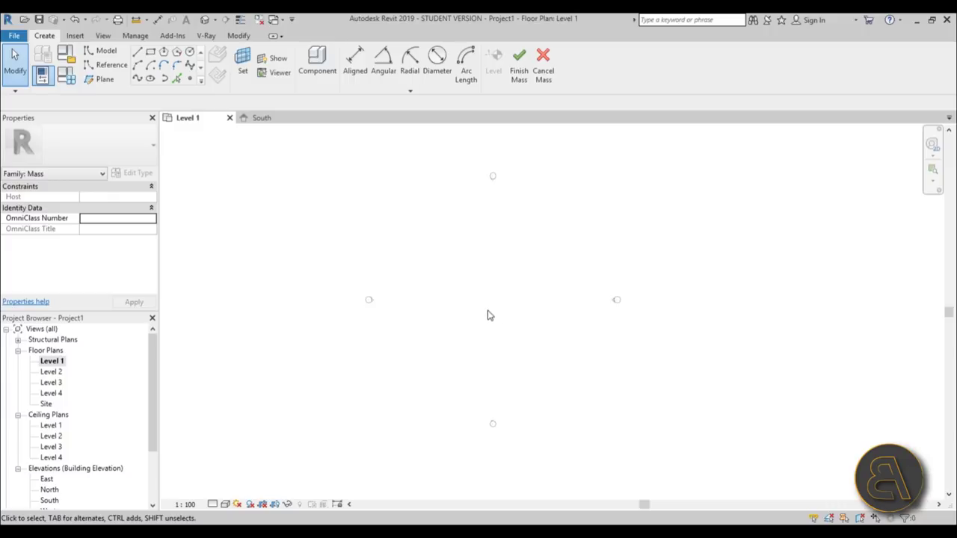
mouse_move(472, 303)
middle_down()
mouse_move(489, 309)
mouse_move(481, 292)
middle_up()
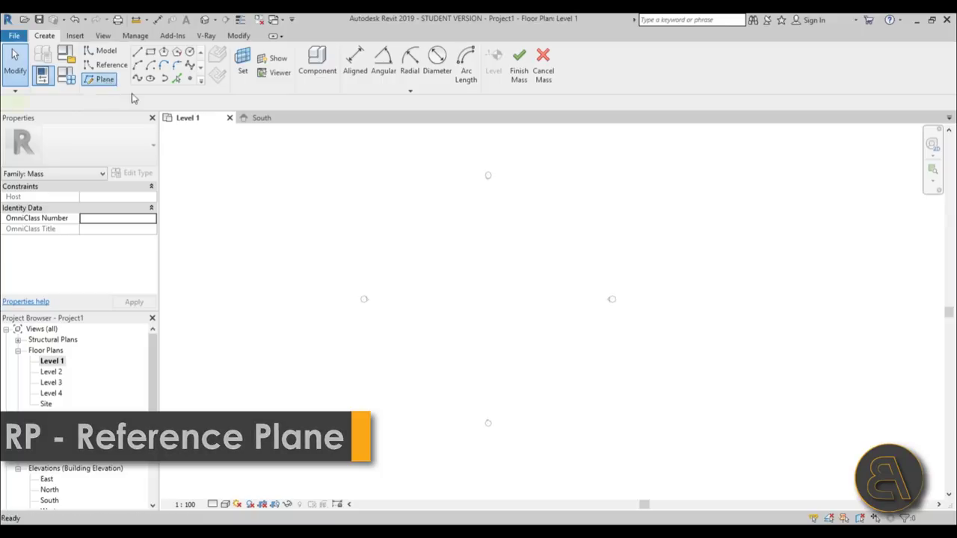
click(100, 78)
click(324, 300)
click(695, 299)
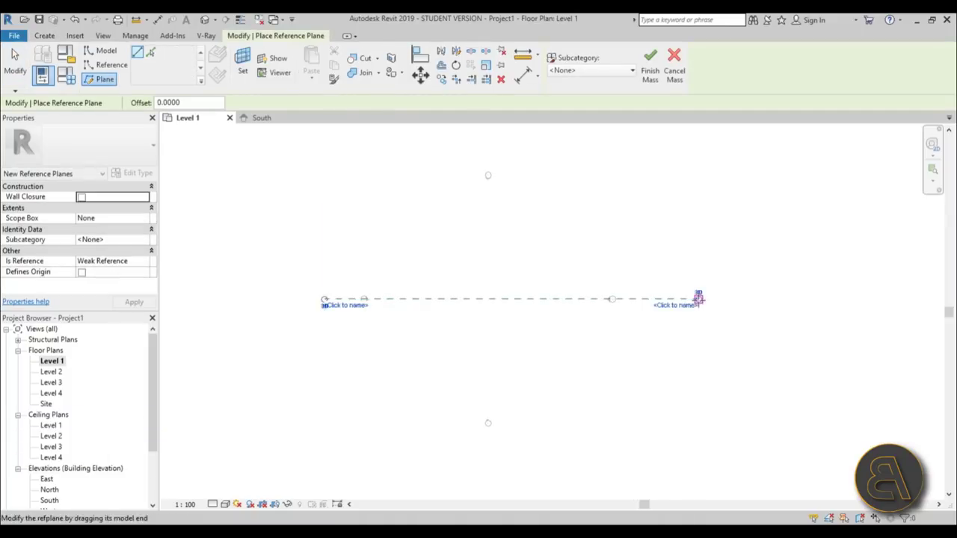
key(Escape)
click(695, 300)
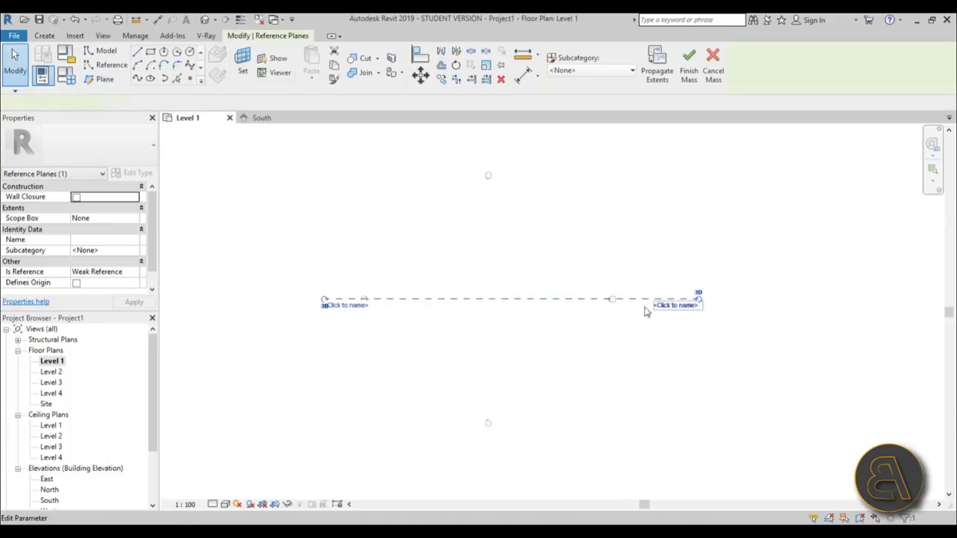
click(359, 306)
text(A)
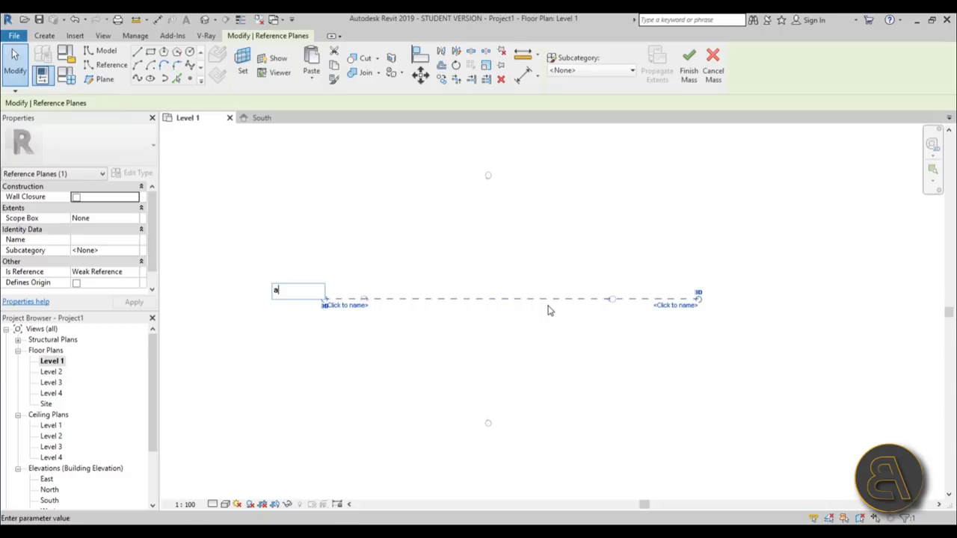
key(Return)
click(335, 240)
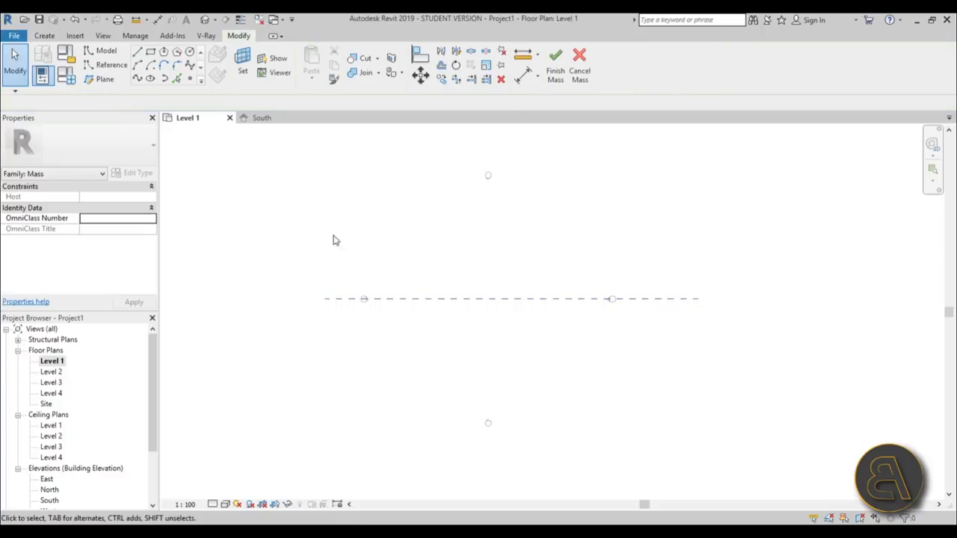
Draw a vertical reference plane through the north and south elevation markers and name it b
click(101, 79)
click(487, 148)
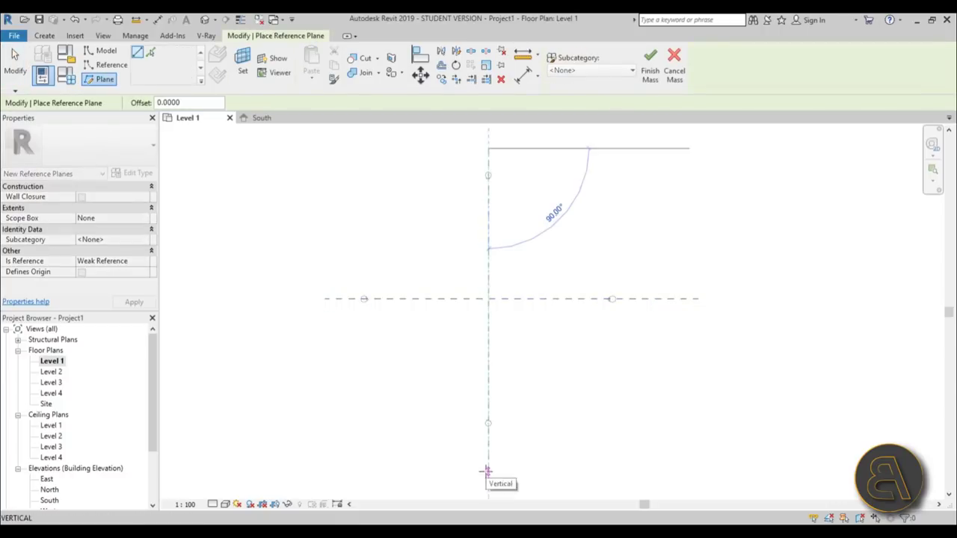
click(488, 458)
key(Escape)
key(Escape)
click(489, 449)
click(483, 448)
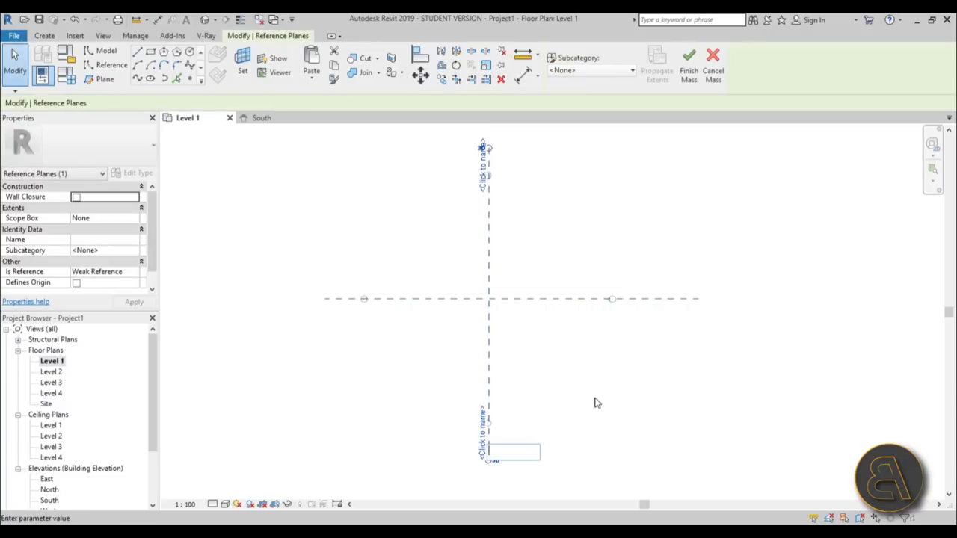
text(b)
key(Return)
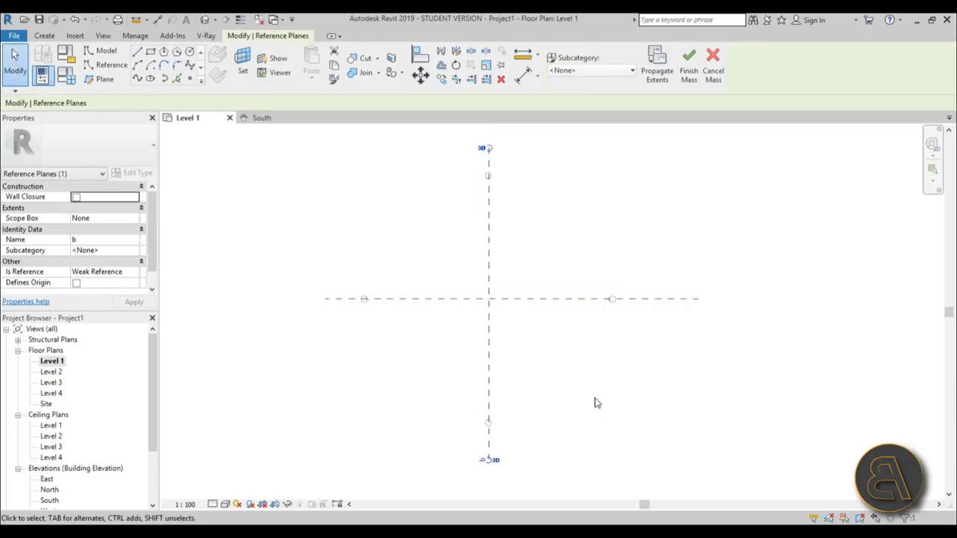
key(Escape)
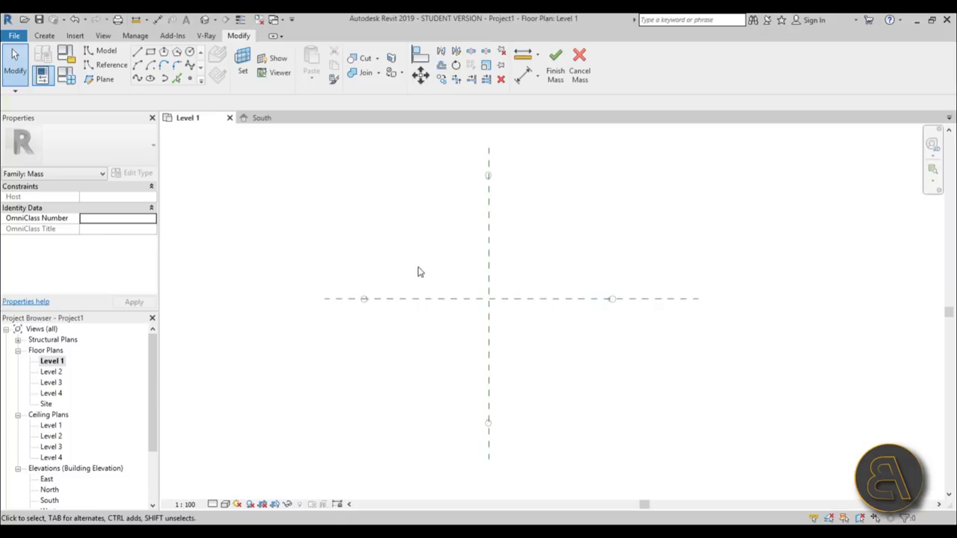
Open the South elevation view and frame the levels with the vertical reference plane
middle_drag(440, 323, 441, 284)
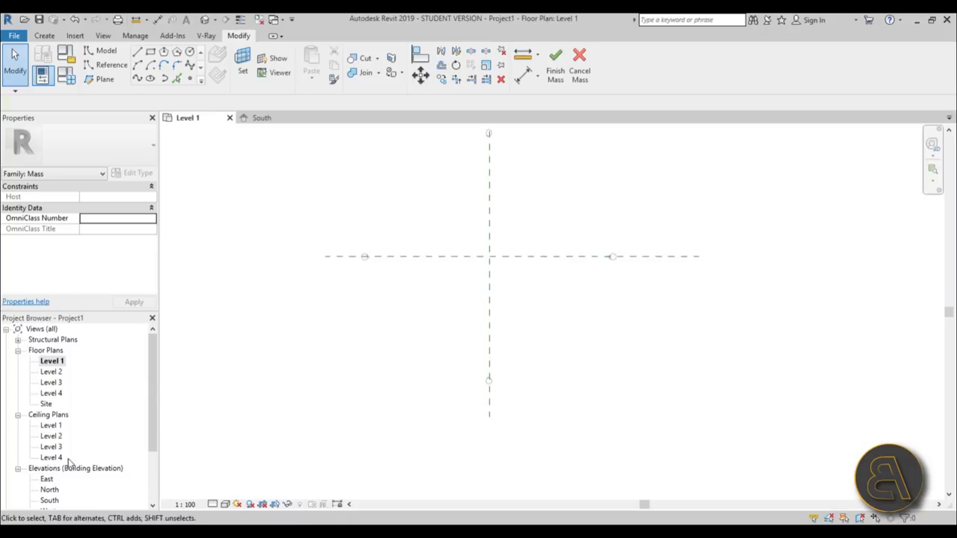
double_click(49, 499)
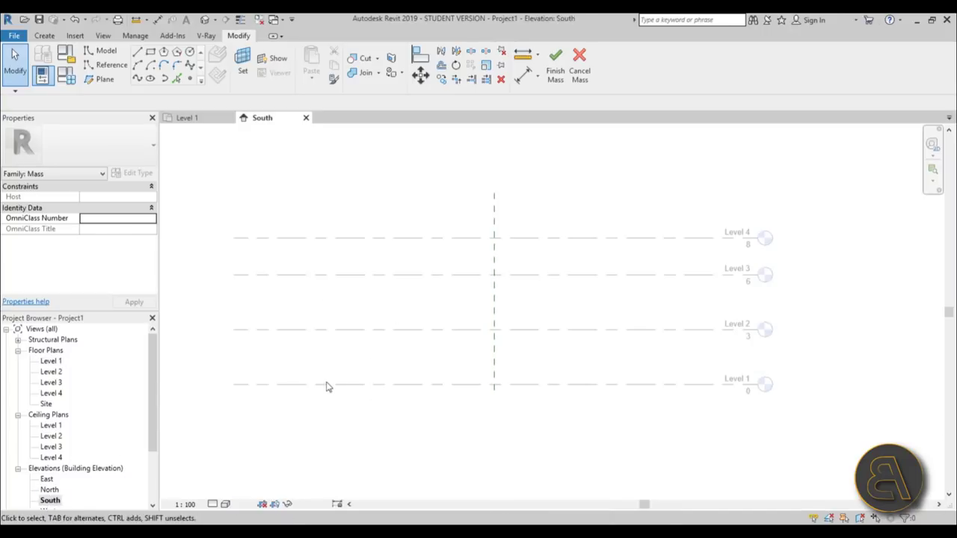
click(495, 324)
scroll(500, 213, down, 2)
scroll(578, 278, down, 1)
click(547, 239)
scroll(541, 213, up, 2)
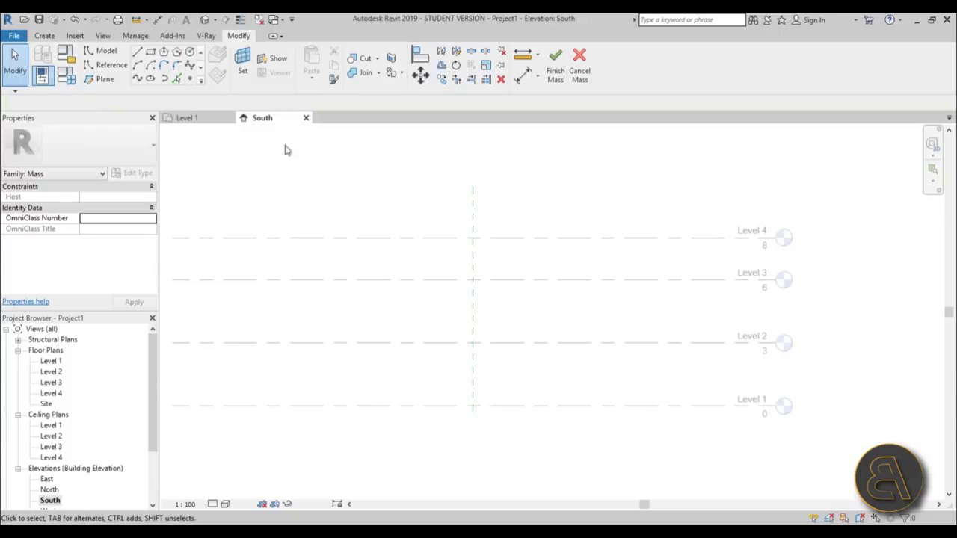
Start a model line with Reference Plane : a set as the work plane
click(101, 50)
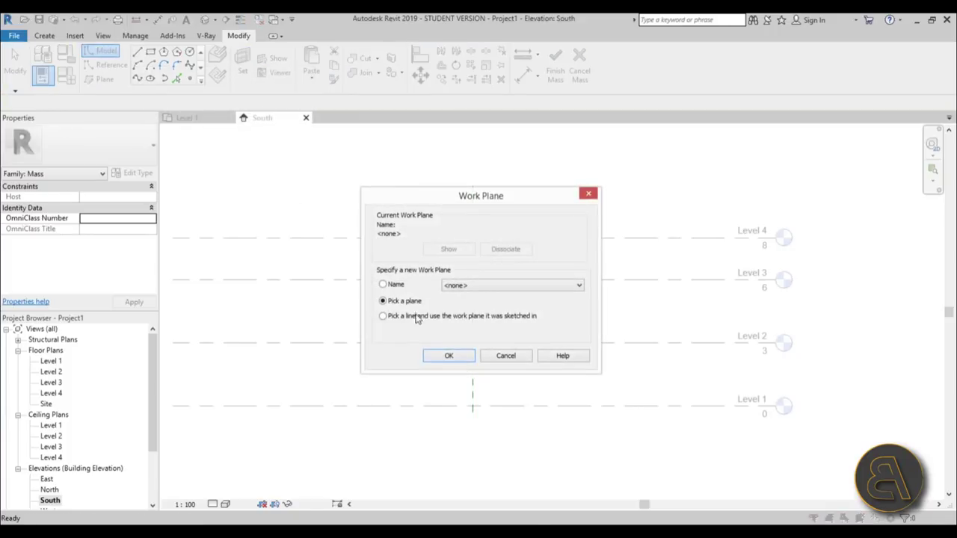
click(382, 284)
click(455, 287)
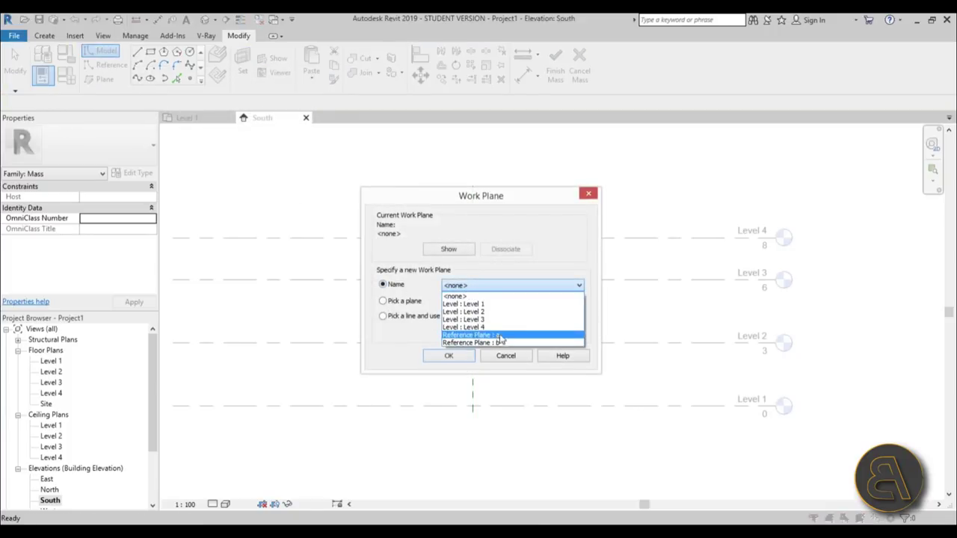
click(471, 335)
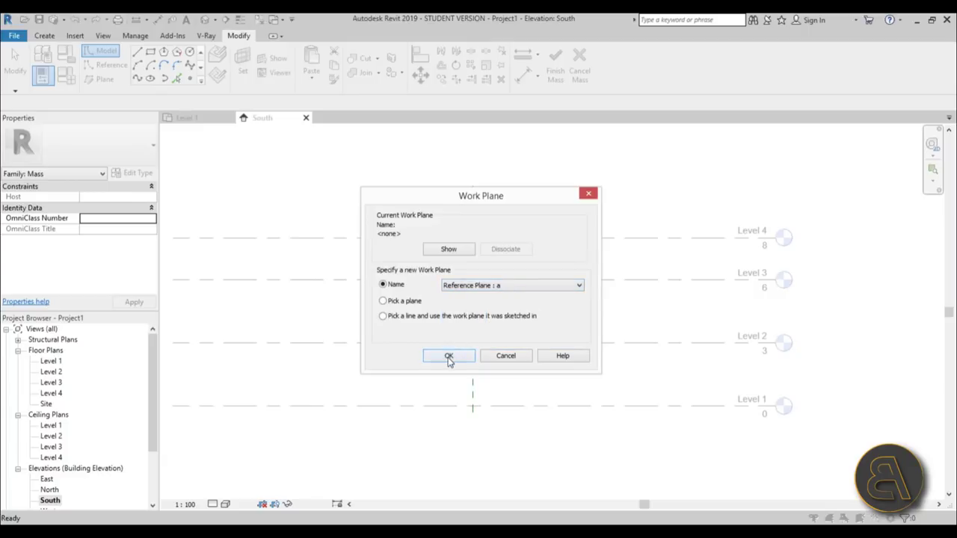
click(448, 356)
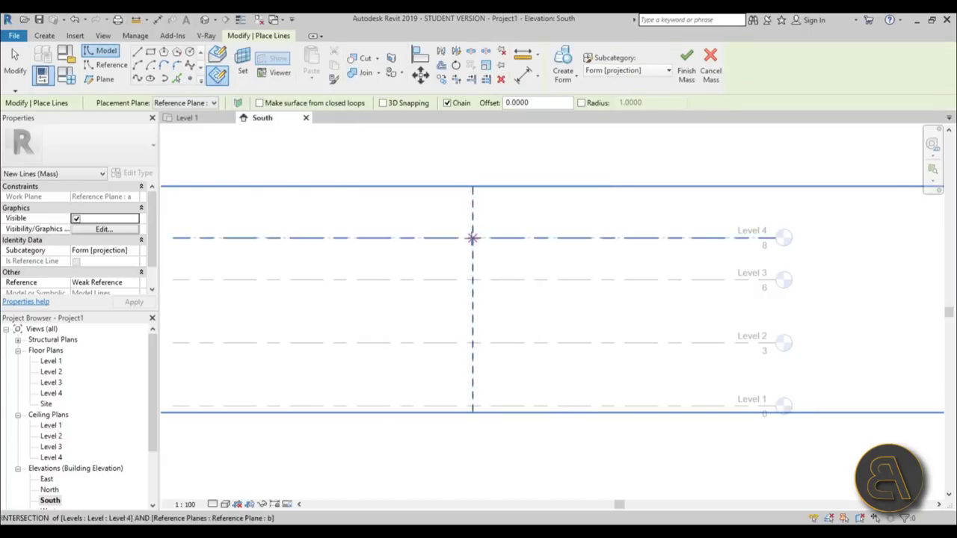
middle_drag(473, 237, 500, 224)
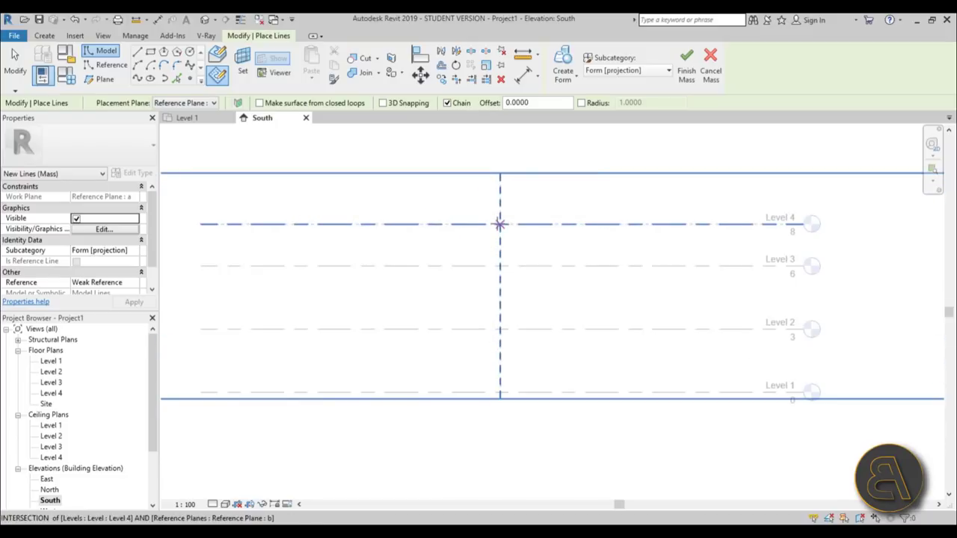
Draw a 45° model line about 11.3 m long from plane b at Level 4 down to Level 1, and a base line back along Level 1
click(500, 224)
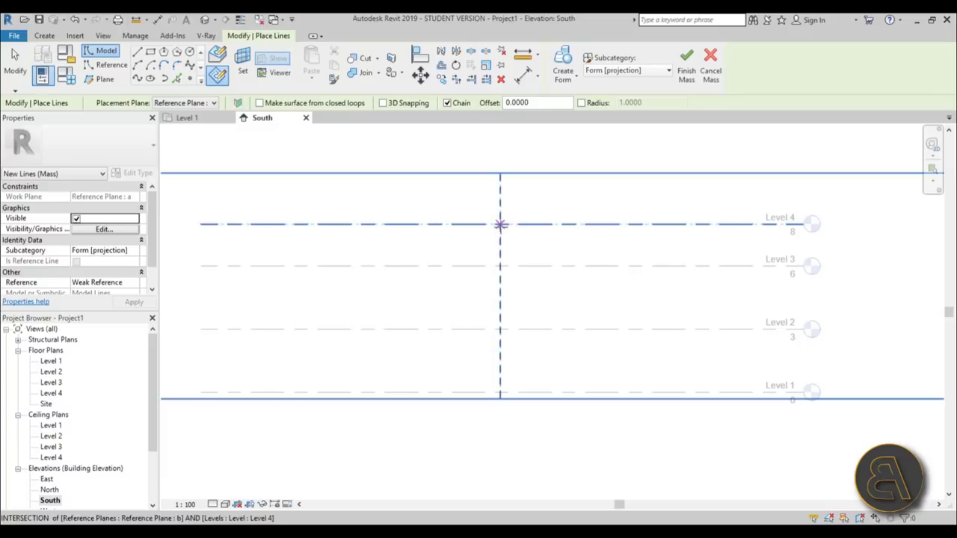
click(670, 392)
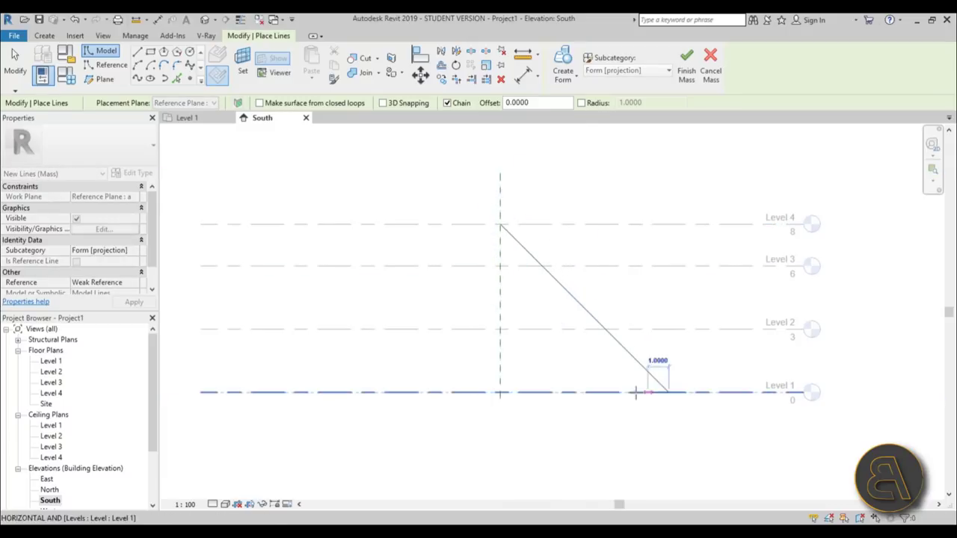
click(378, 392)
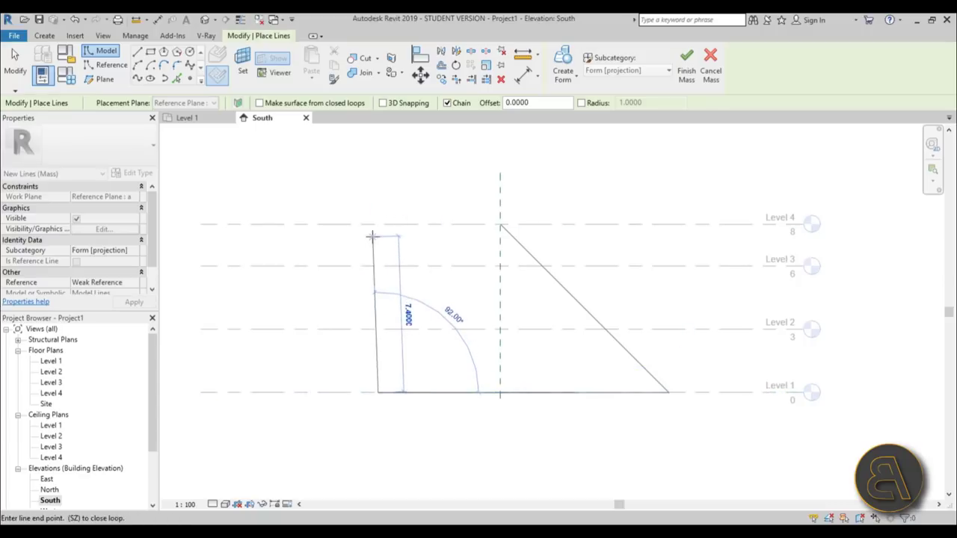
key(Escape)
key(Escape)
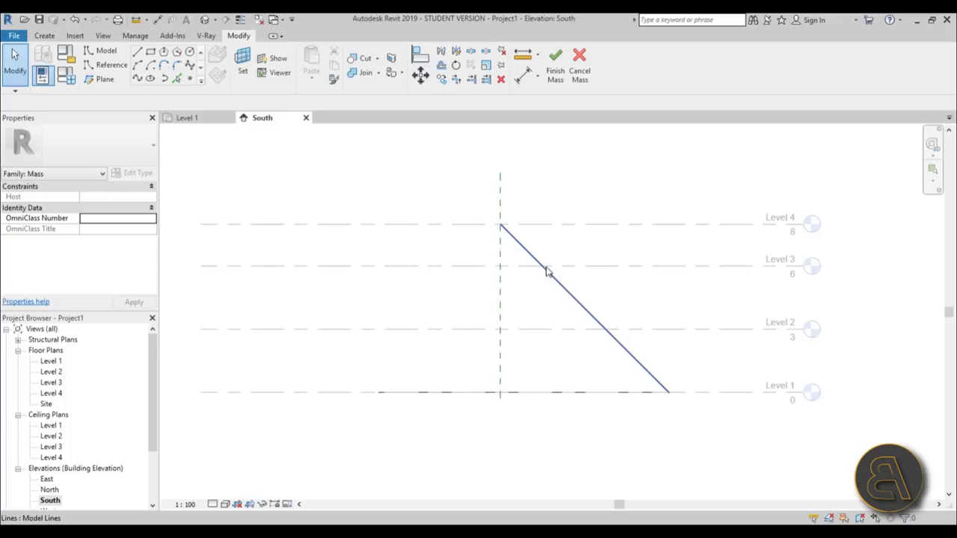
Mirror the sloped line about the vertical reference plane b, keeping the original
click(547, 272)
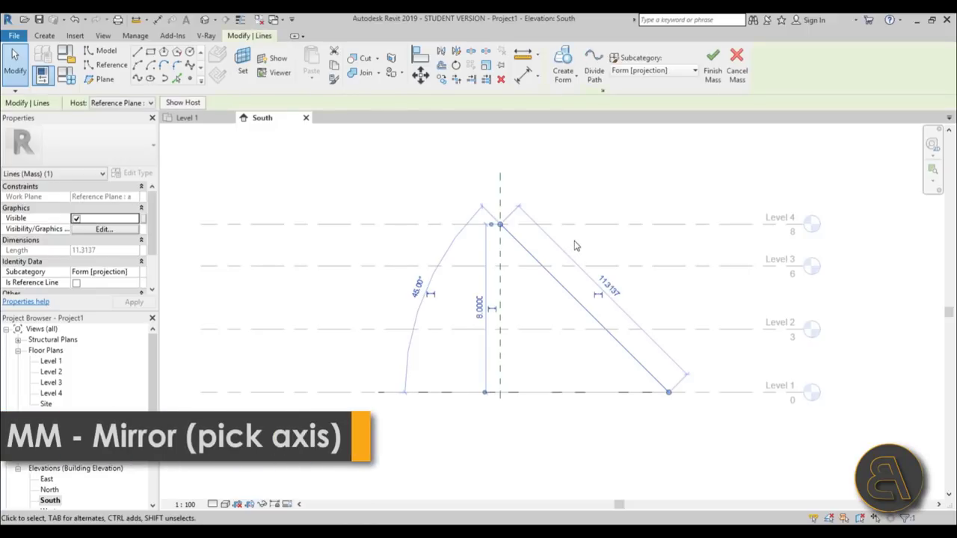
key(m)
key(m)
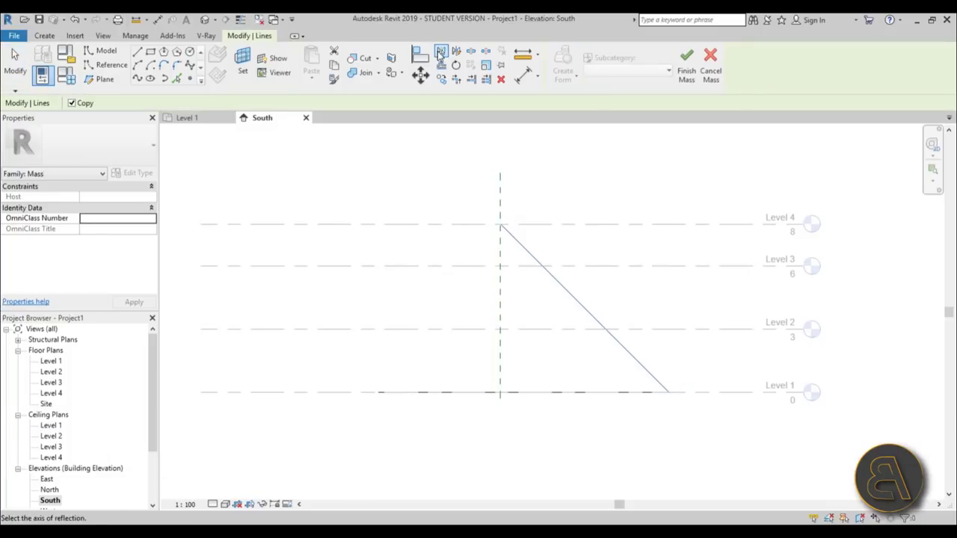
click(501, 206)
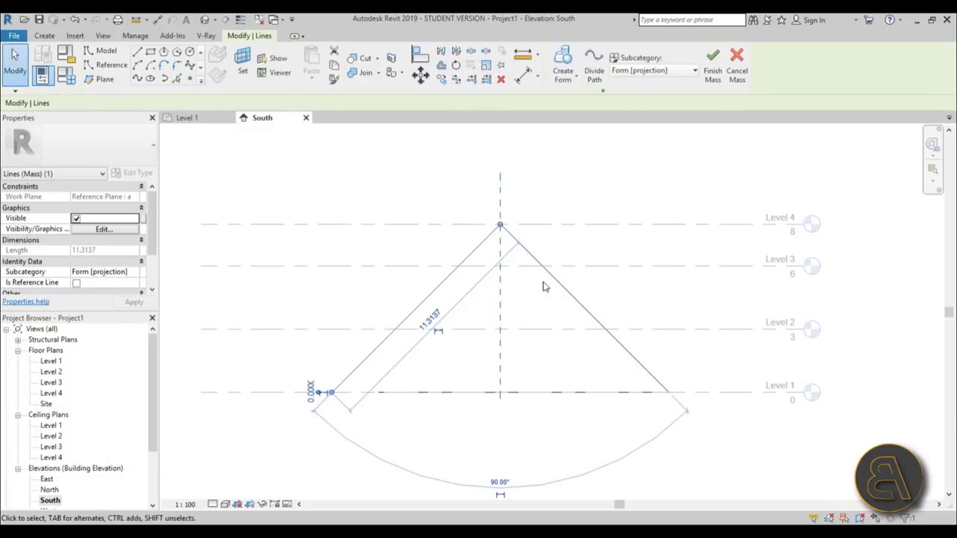
key(Escape)
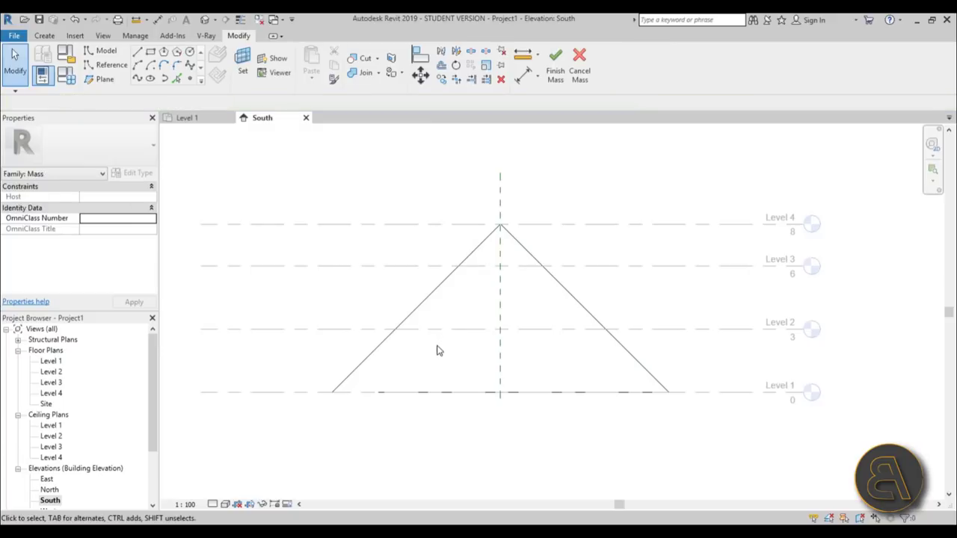
Trim the base line on Level 1 and the mirrored sloped line to a corner, closing the triangle
key(t)
key(r)
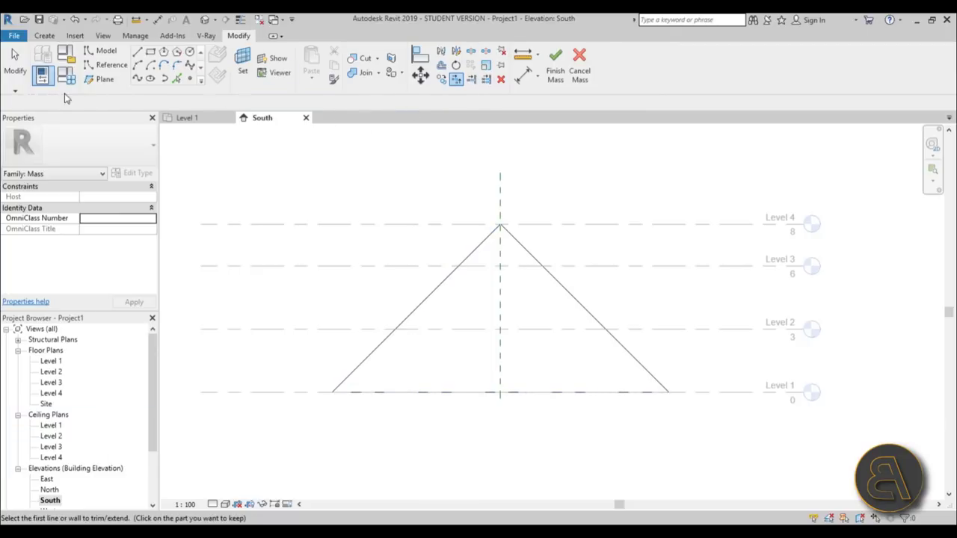
click(15, 62)
Open the 3D view and create a solid form from the closed triangle of lines
click(204, 20)
shift+middle_drag(549, 255, 557, 302)
key(Tab)
click(558, 302)
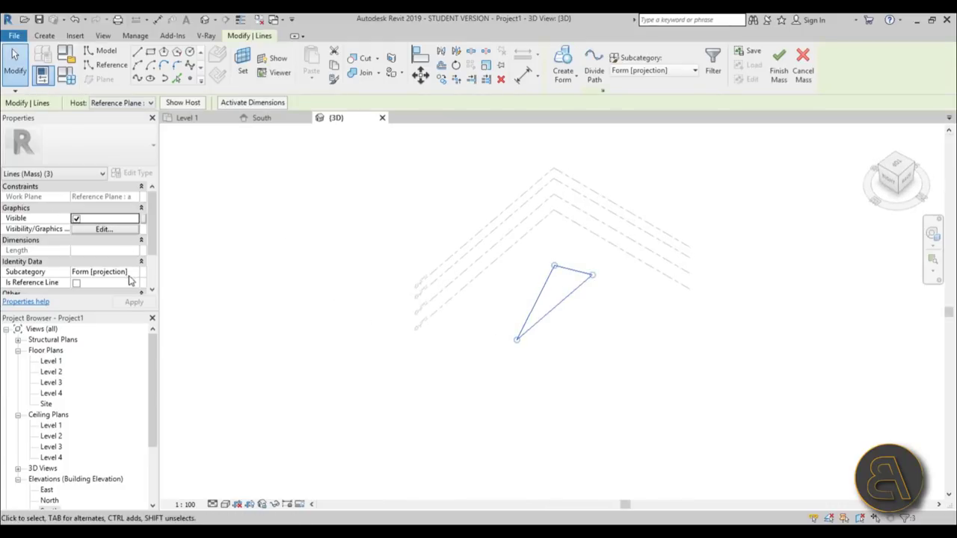
click(562, 63)
Stretch one triangular end face of the form outward to a length of about 19 m
shift+middle_drag(596, 382, 524, 299)
drag(499, 294, 347, 262)
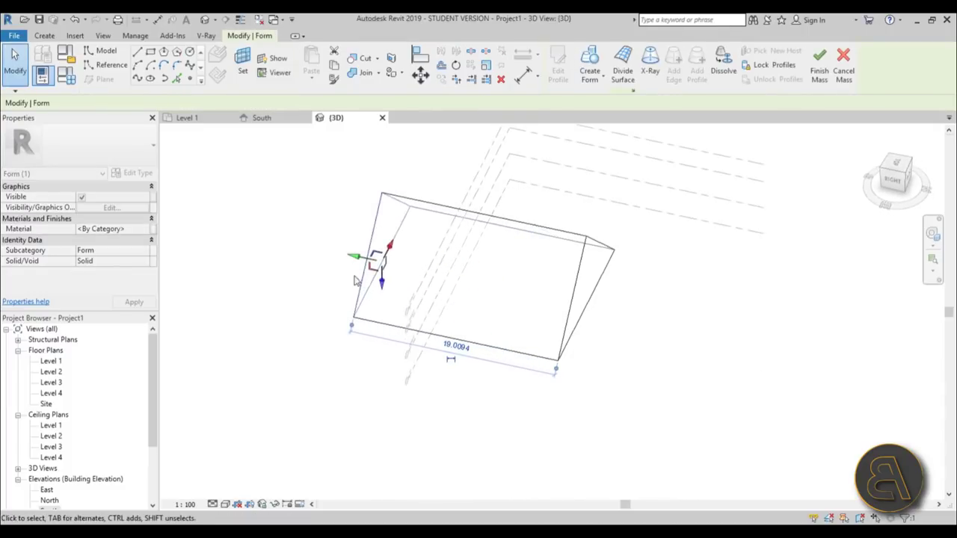
click(594, 310)
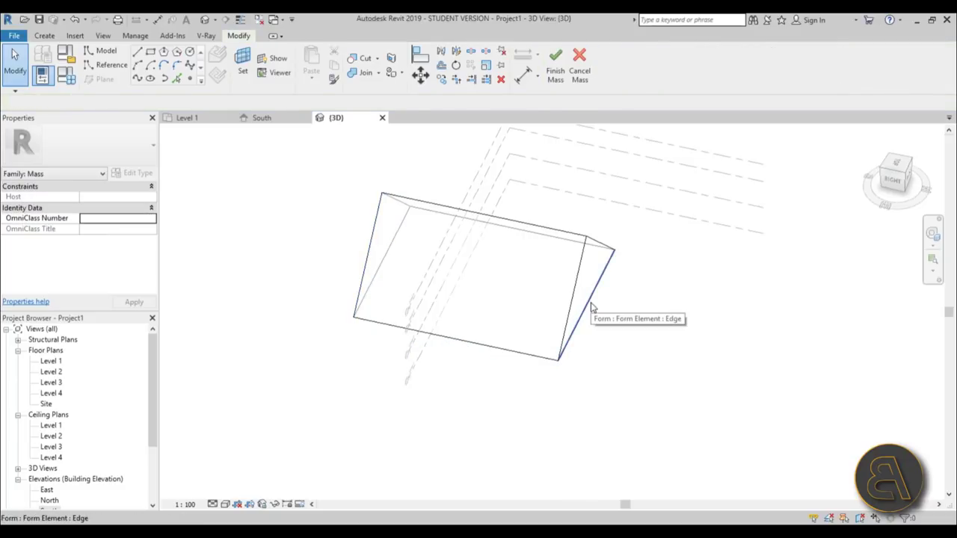
Stretch the opposite triangular end face outward to roughly double the form's length
key(Tab)
key(Tab)
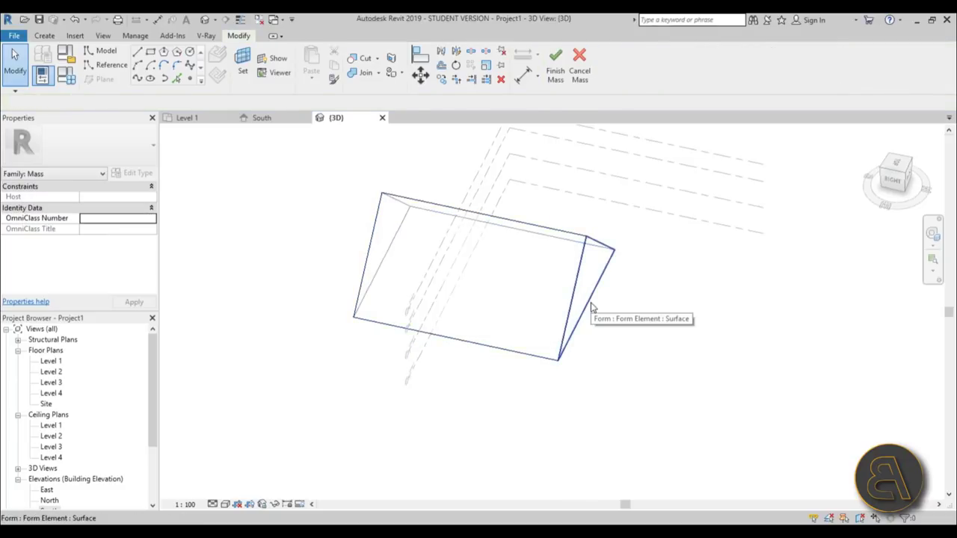
click(591, 305)
drag(588, 278, 833, 318)
click(636, 433)
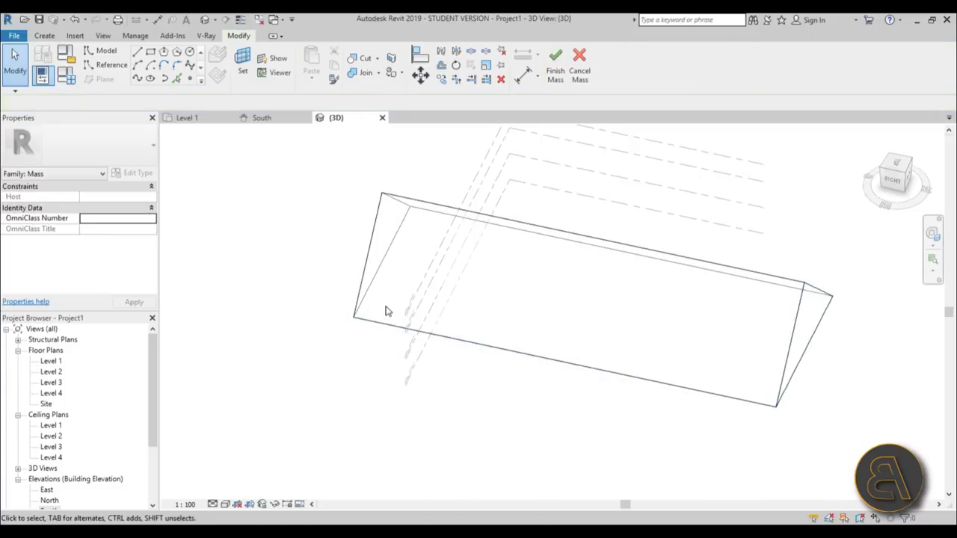
Open the Level 1 floor plan and check how the form sits on the two reference planes
double_click(51, 362)
scroll(531, 295, down, 2)
scroll(561, 282, up, 2)
scroll(399, 276, up, 2)
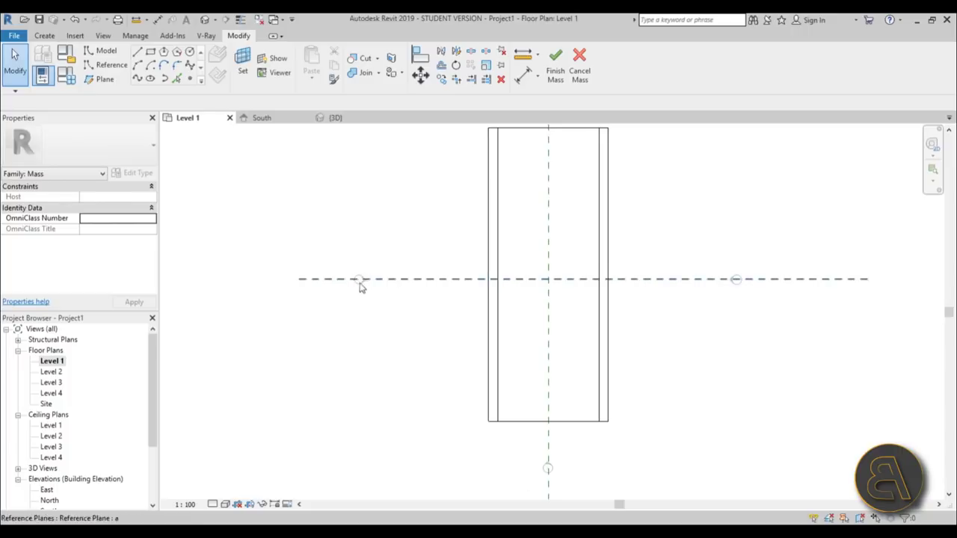
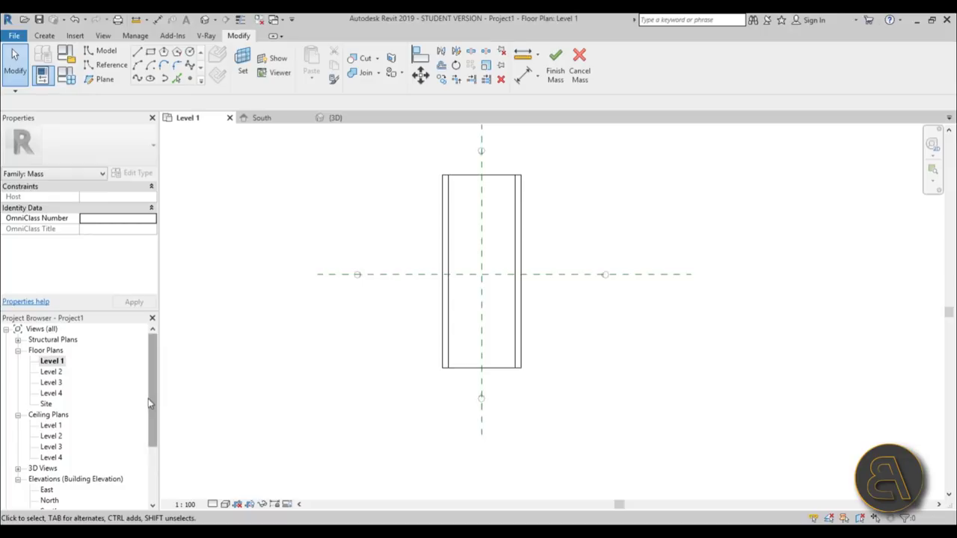
Open the West elevation view and check the name of the vertical reference plane crossing the form
scroll(148, 399, down, 2)
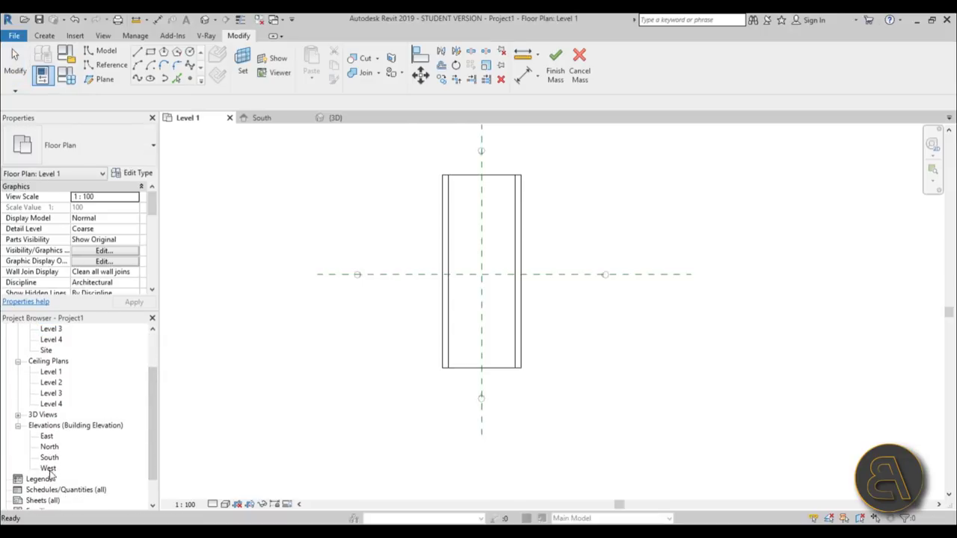
double_click(48, 469)
scroll(609, 308, down, 1)
scroll(569, 299, up, 1)
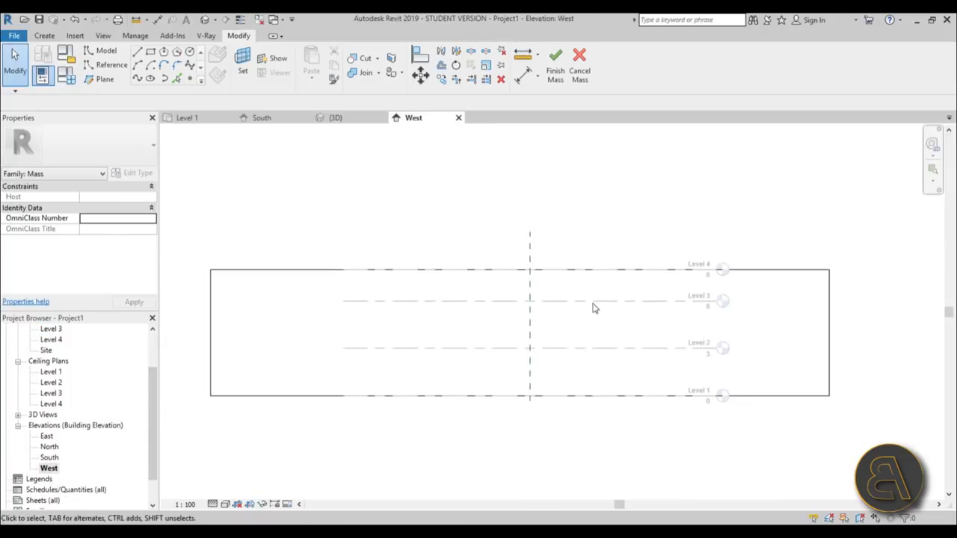
click(528, 239)
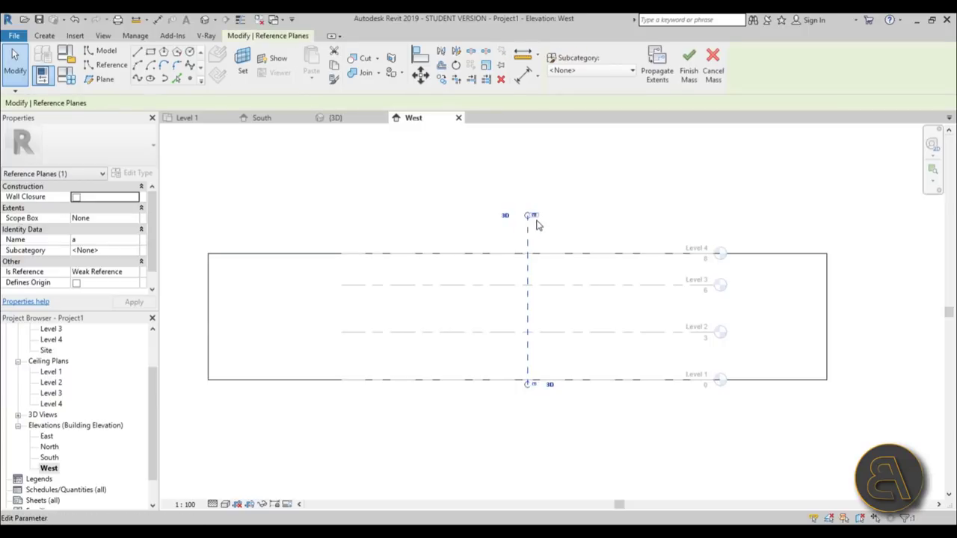
scroll(536, 222, up, 3)
scroll(536, 222, down, 3)
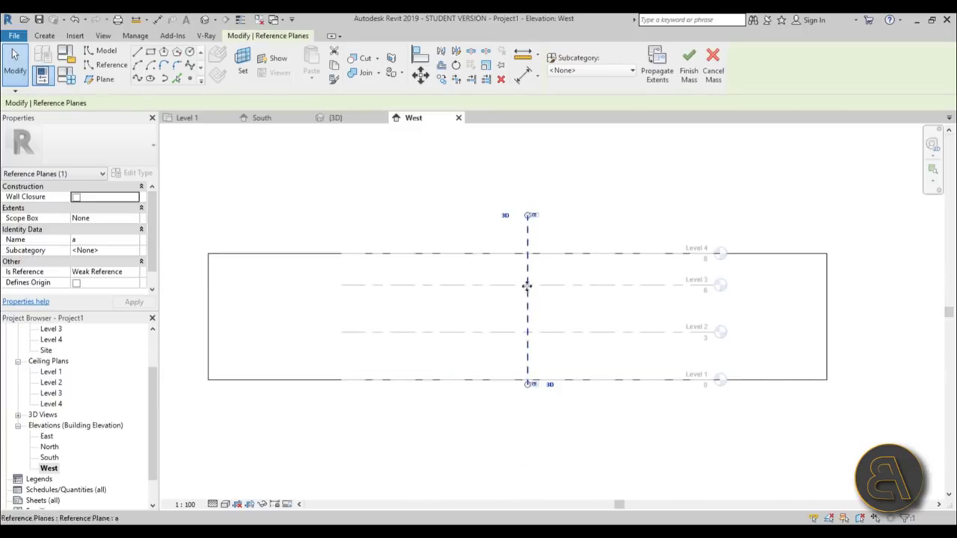
click(437, 204)
middle_drag(468, 322, 449, 331)
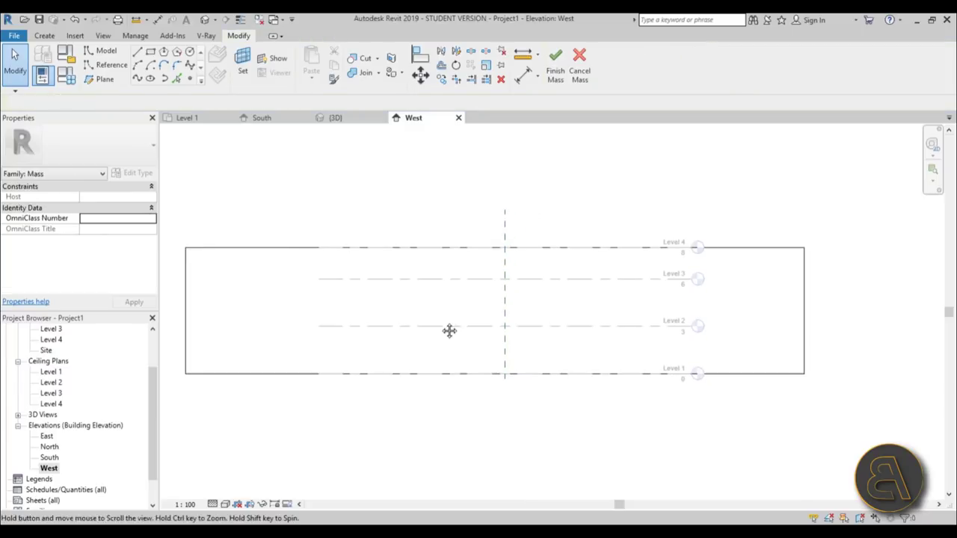
Start a model line with Reference Plane : b set as the work plane
click(104, 52)
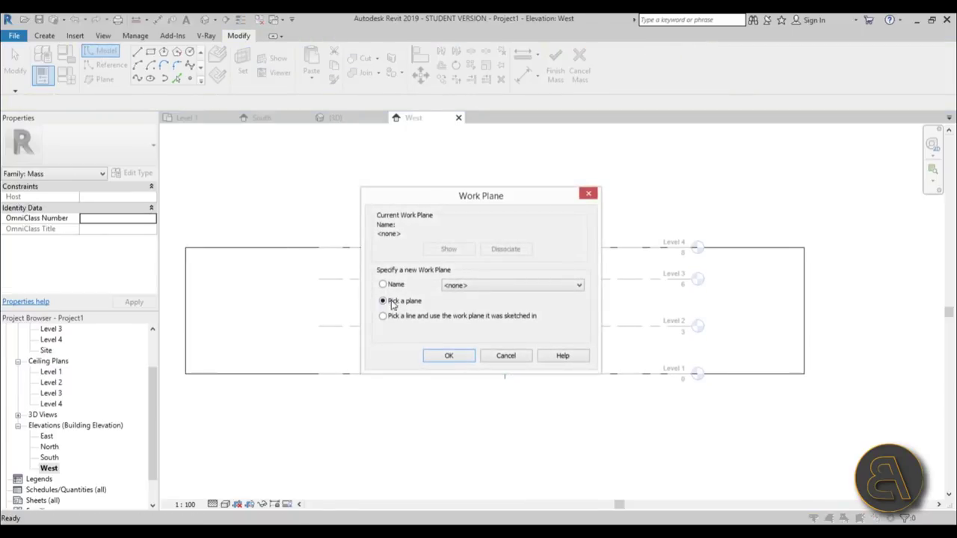
click(445, 287)
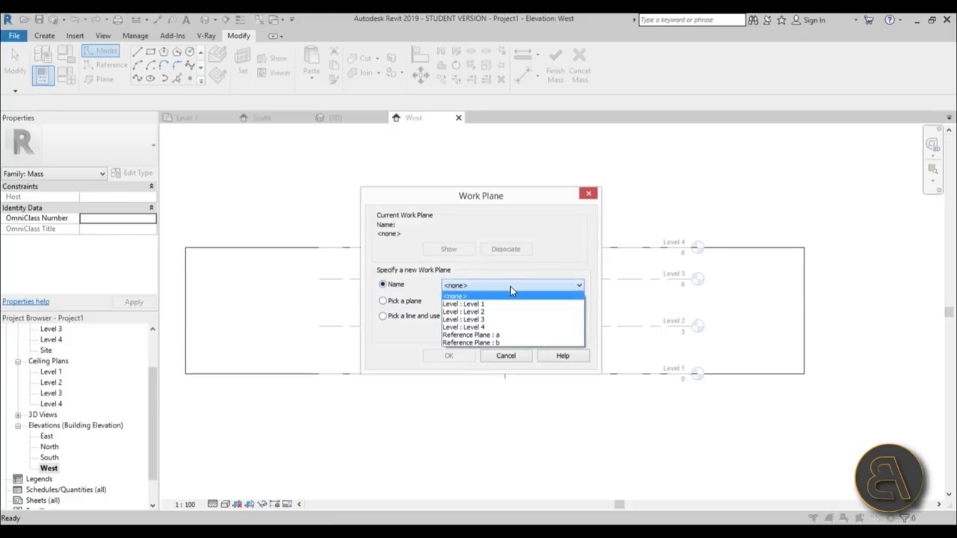
click(479, 342)
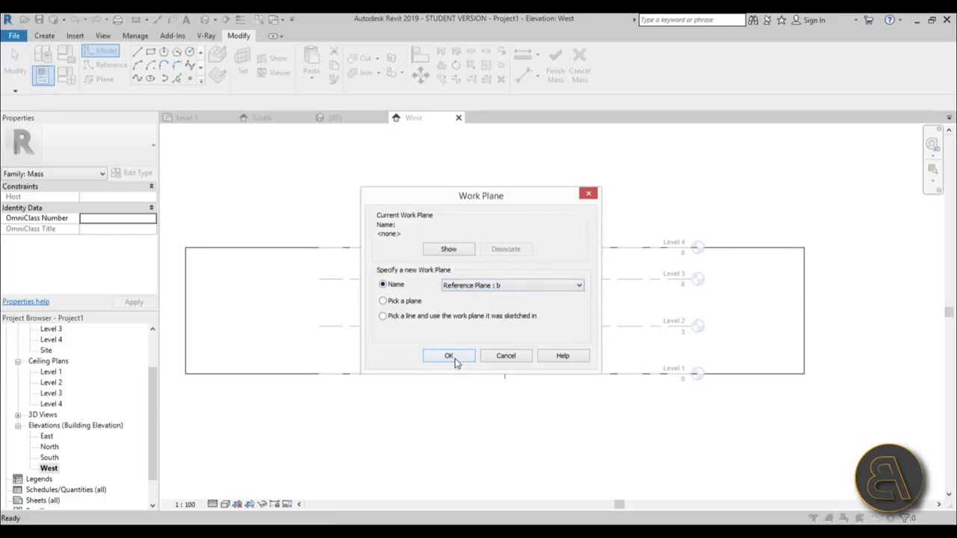
click(451, 357)
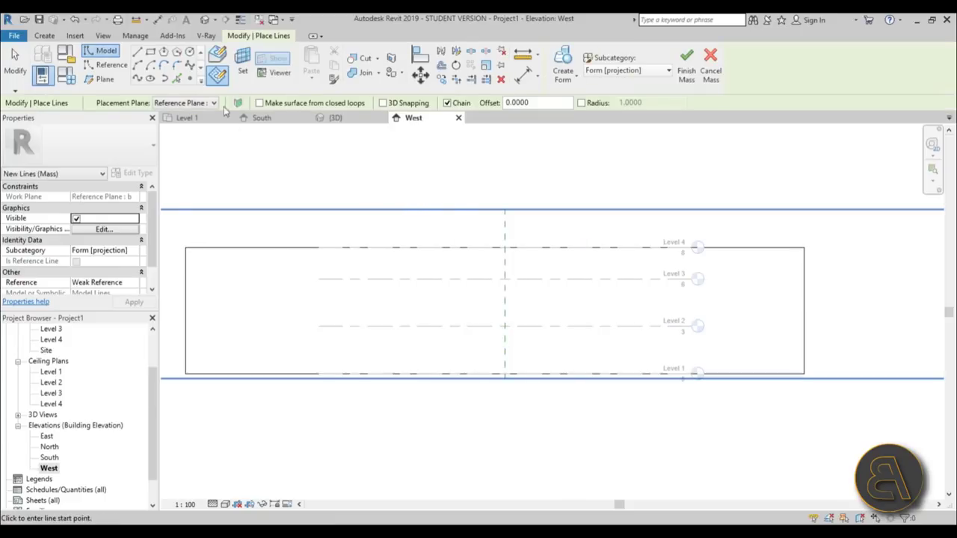
Draw chained model lines from plane a at Level 4, 45° down about 12.7 m, then around the form's outside, leaving a gap below Level 1
click(504, 248)
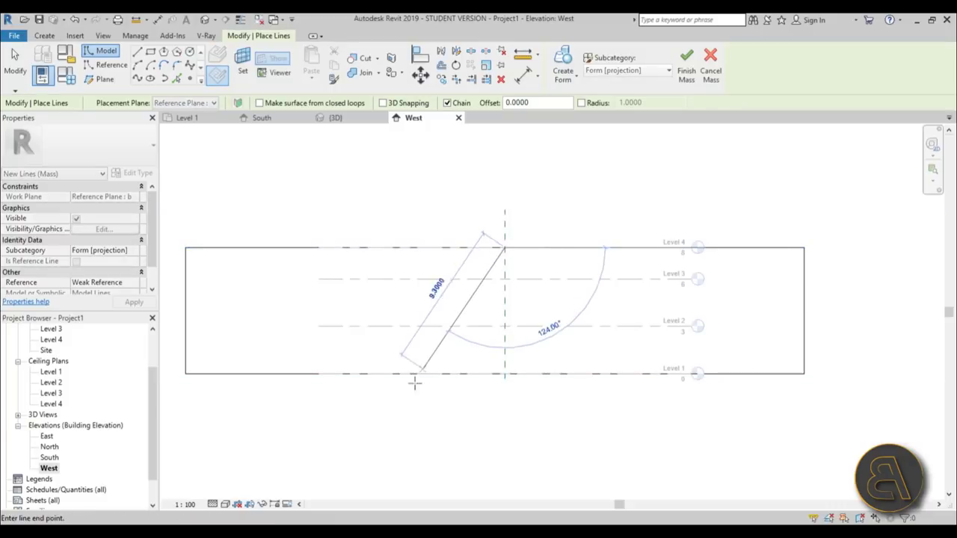
click(359, 385)
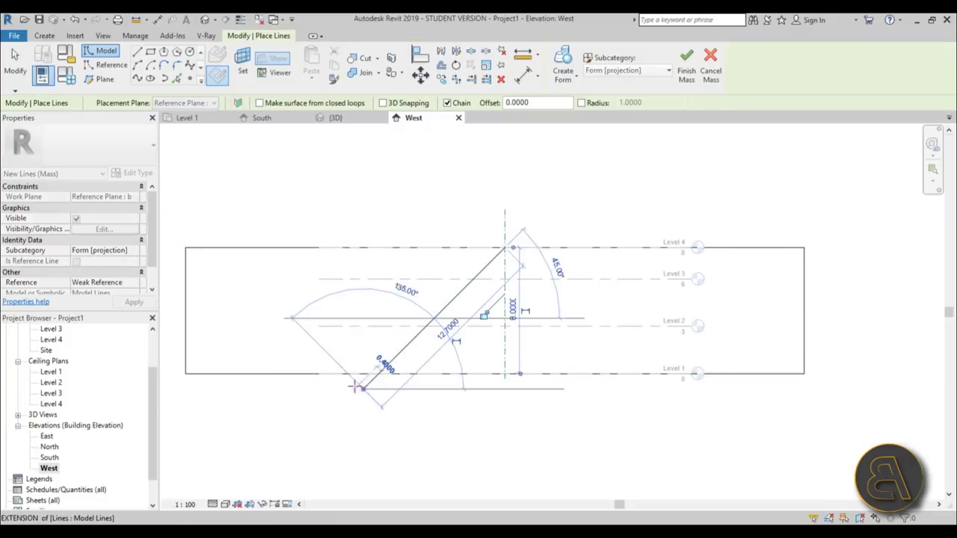
scroll(358, 386, down, 2)
middle_drag(359, 385, 512, 374)
click(356, 367)
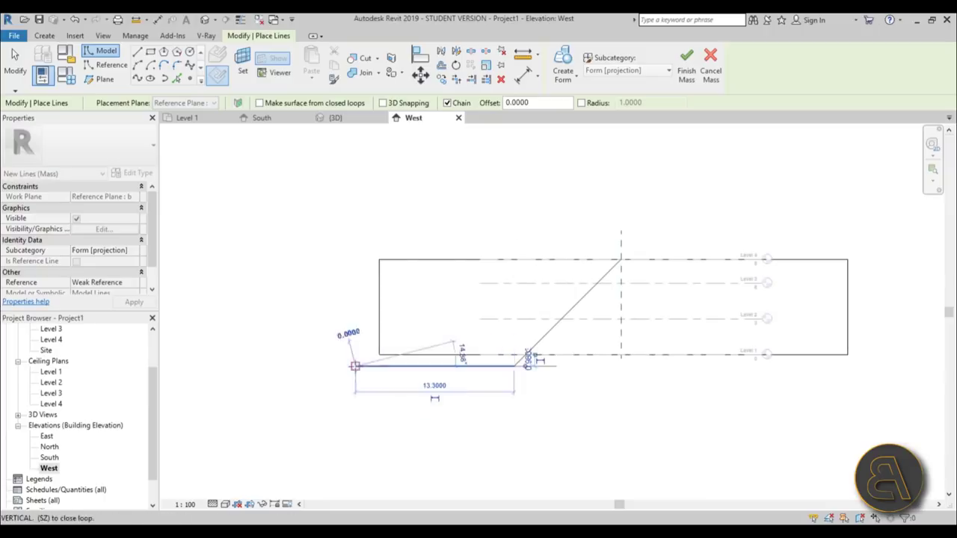
click(355, 237)
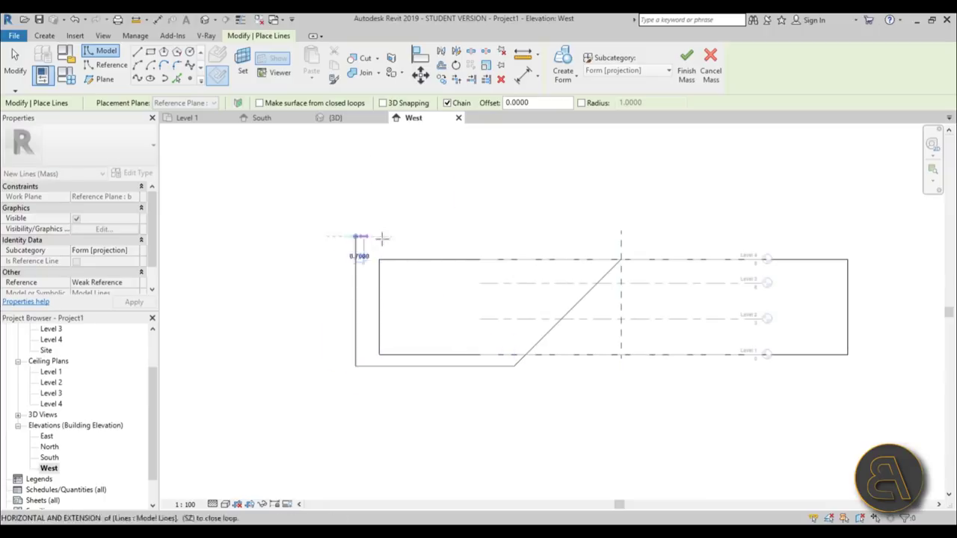
click(886, 237)
click(885, 374)
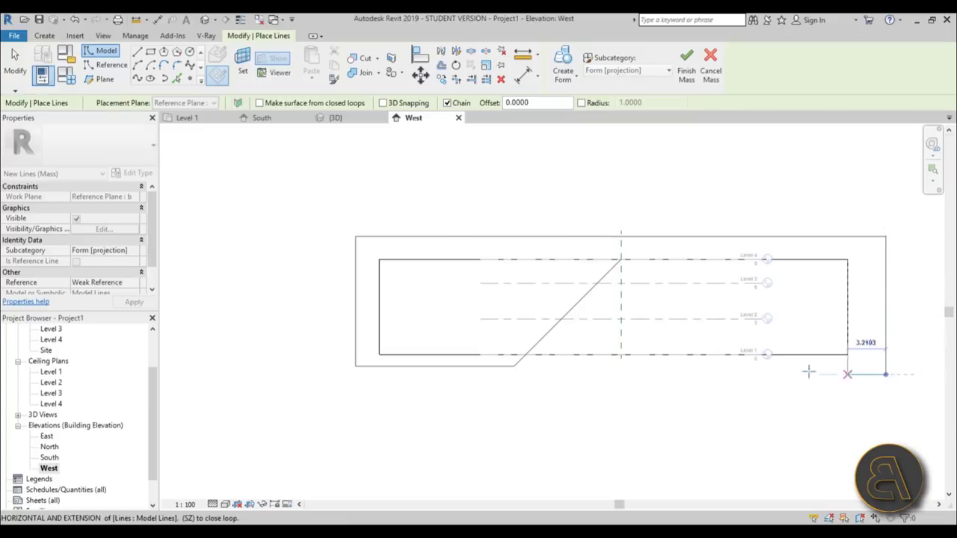
click(665, 373)
key(Escape)
key(Escape)
Mirror the 45° sloped line about the vertical reference plane a, keeping the original
scroll(449, 277, up, 2)
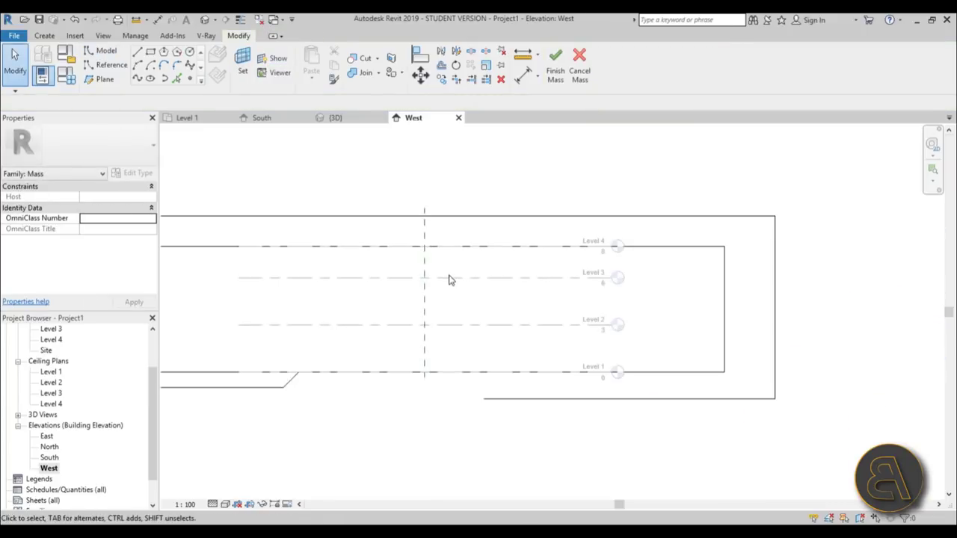
key(Tab)
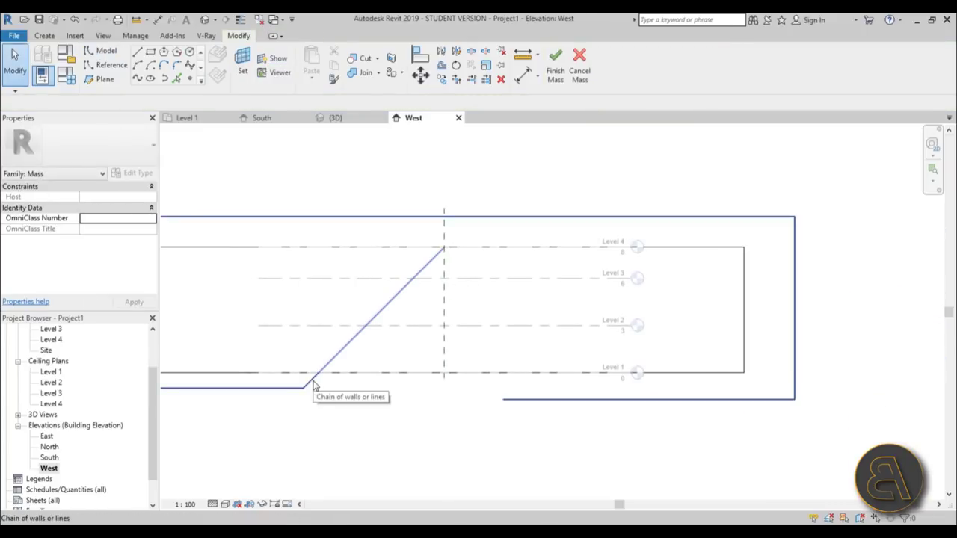
click(310, 383)
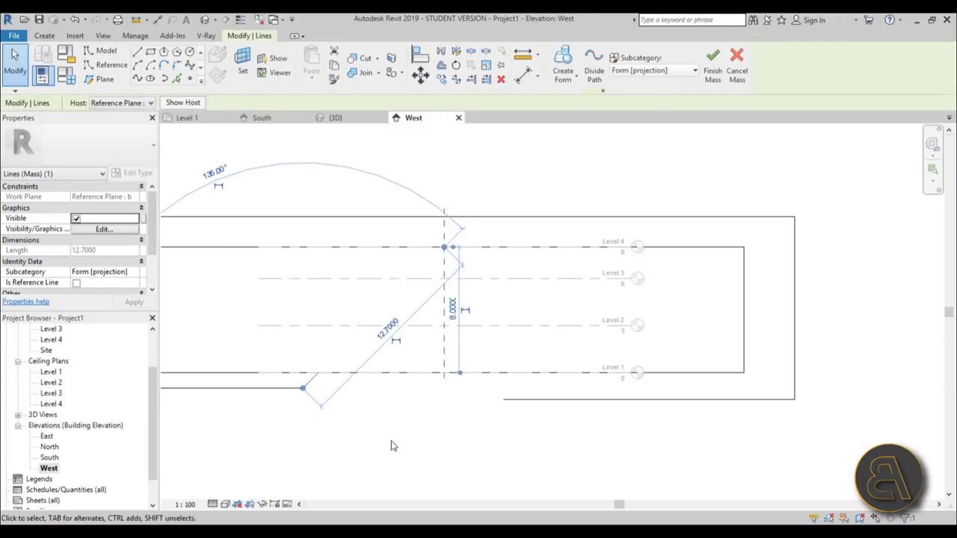
key(m)
key(m)
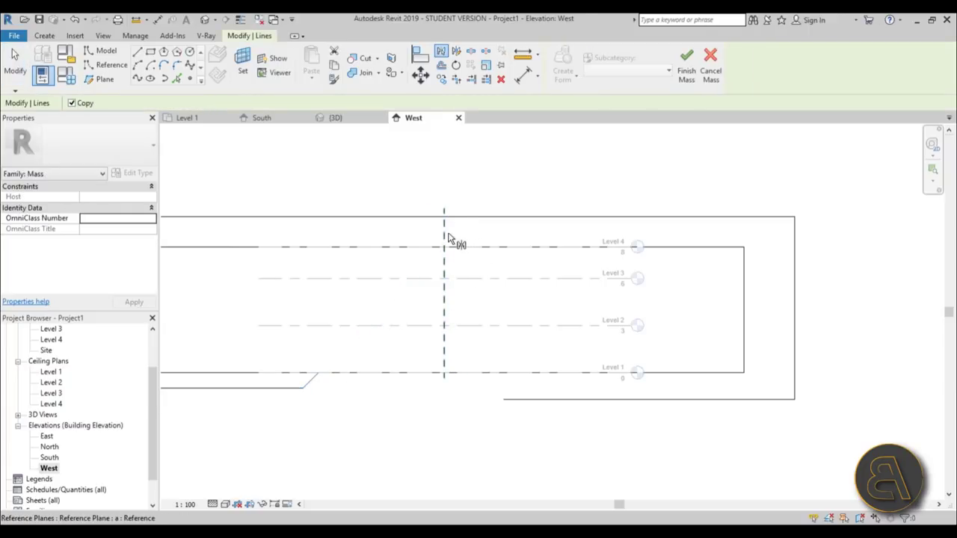
click(446, 238)
key(Escape)
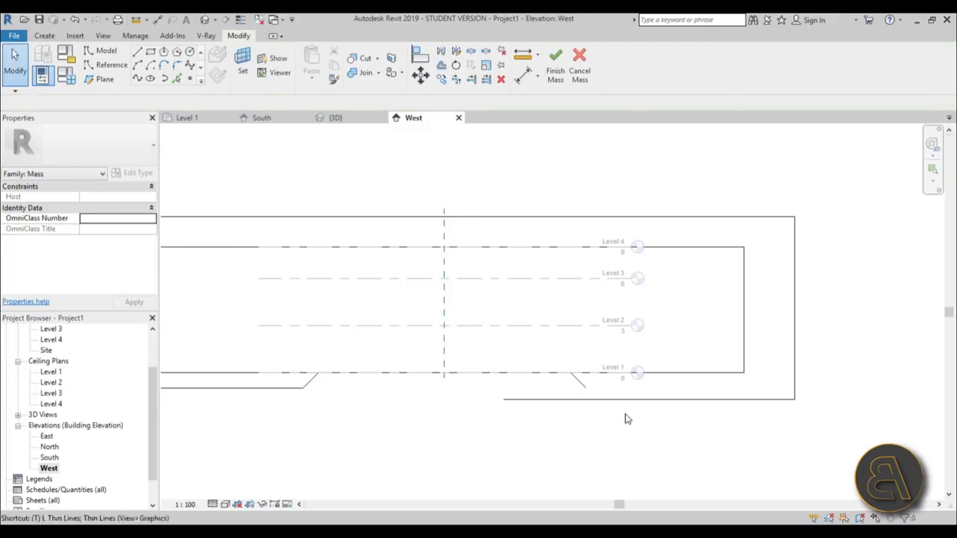
Trim the mirrored 45° line and the horizontal line below Level 1 to a corner, closing the outer profile
key(r)
click(628, 409)
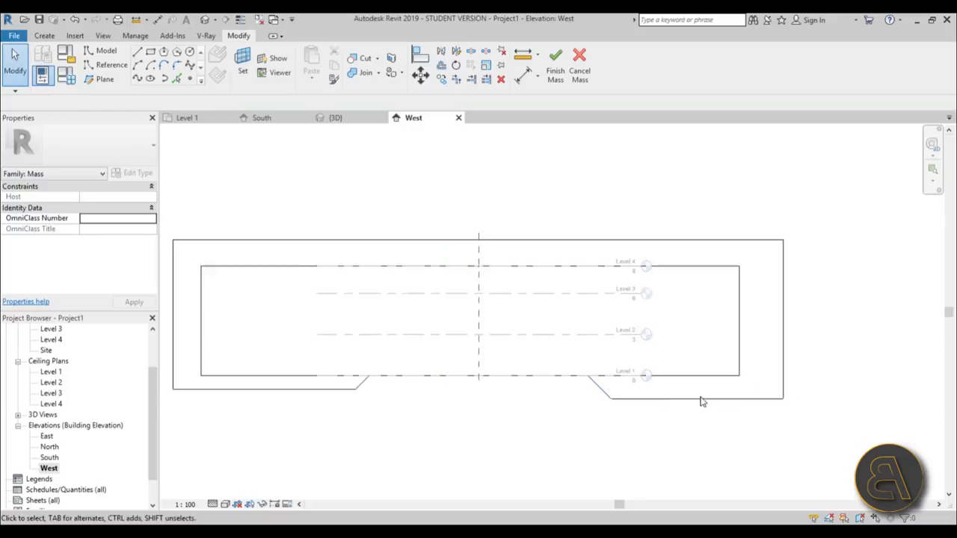
scroll(681, 400, down, 3)
In the default 3D view, create a void form from the closed profile on Reference Plane : b
click(205, 19)
key(Escape)
middle_drag(553, 254, 572, 229)
click(572, 230)
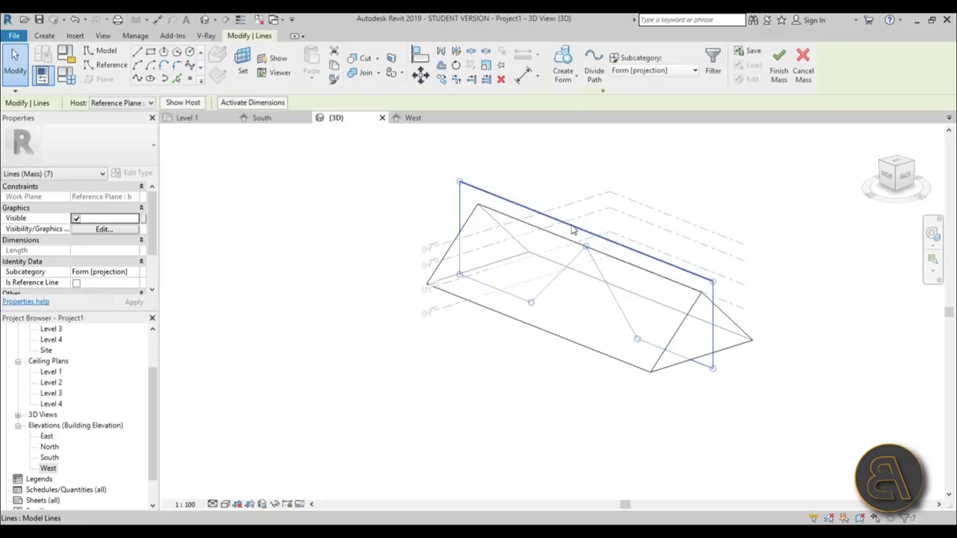
click(569, 79)
click(574, 127)
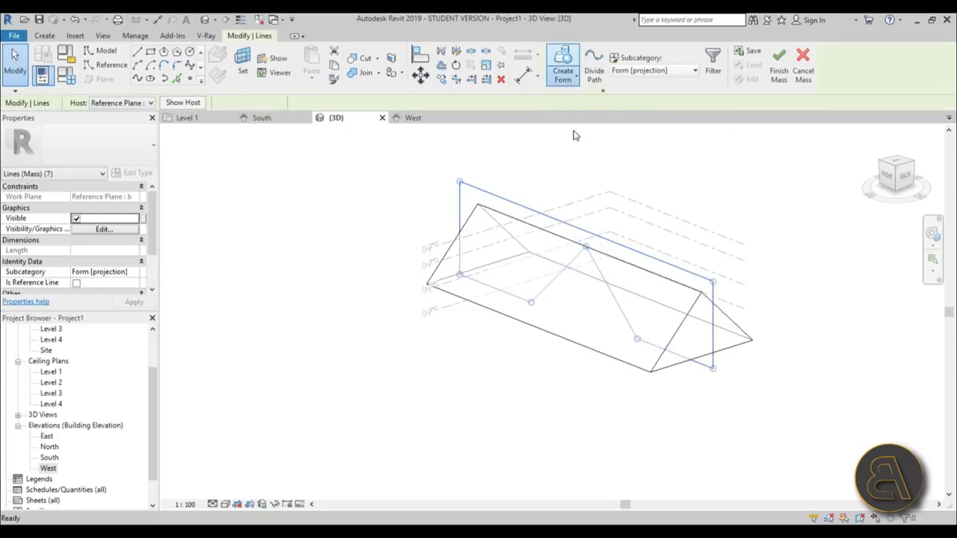
shift+middle_drag(759, 407, 782, 432)
click(696, 425)
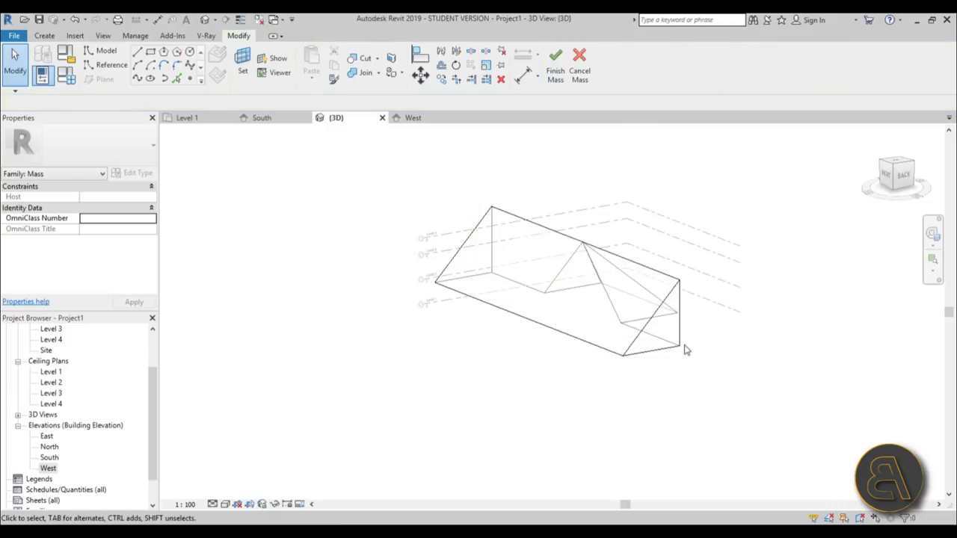
Stretch the void form across the whole prism by pulling its long side face outward to a depth of about 24.37 m
shift+middle_drag(751, 400, 770, 464)
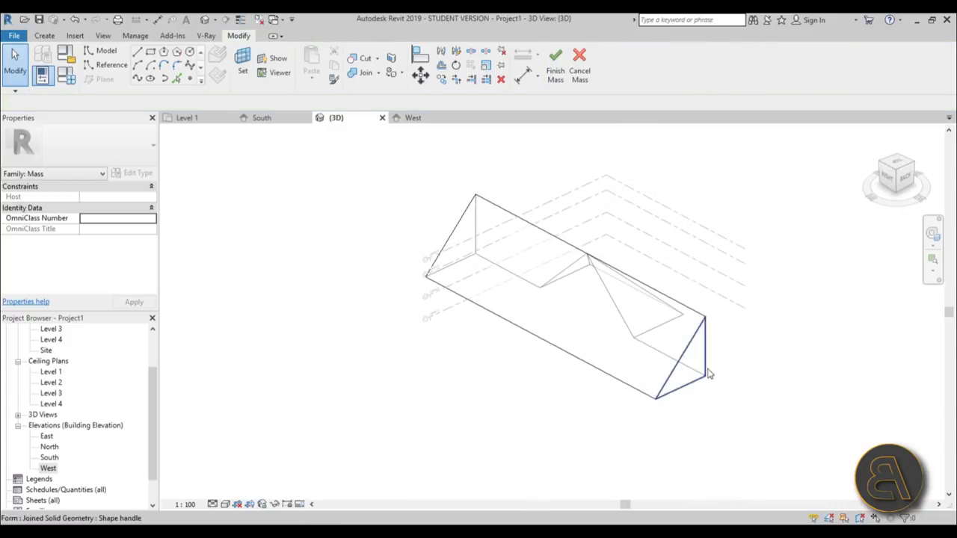
key(Tab)
key(Tab)
key(Tab)
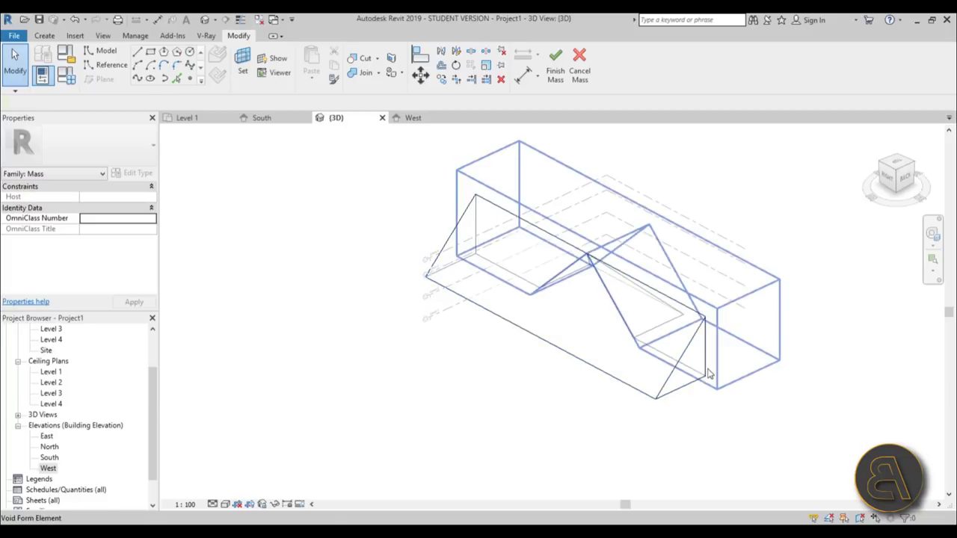
click(708, 378)
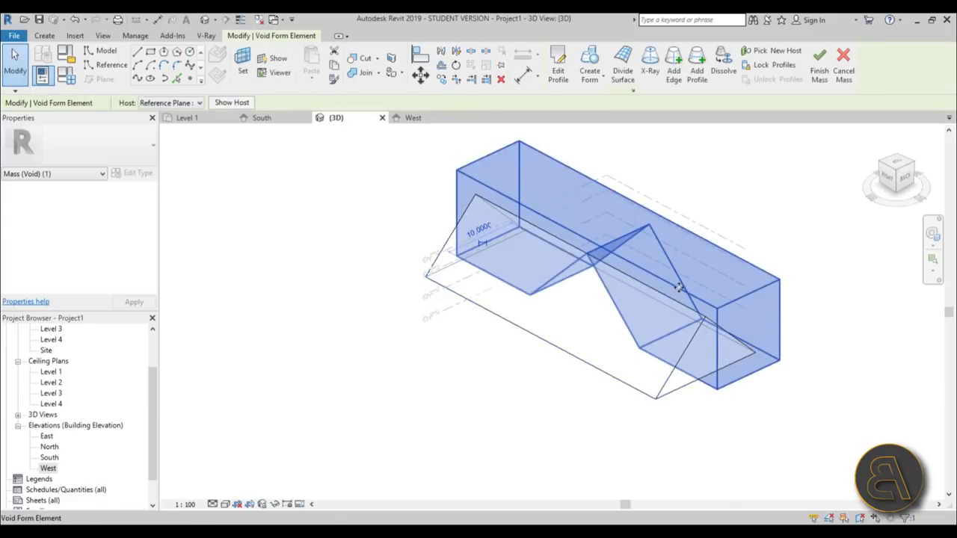
scroll(678, 278, up, 2)
scroll(618, 292, down, 2)
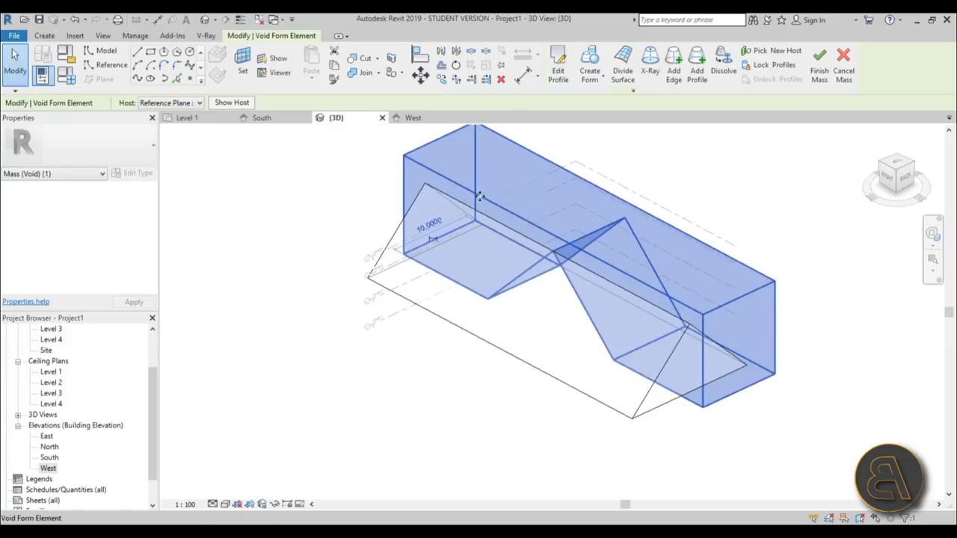
key(Tab)
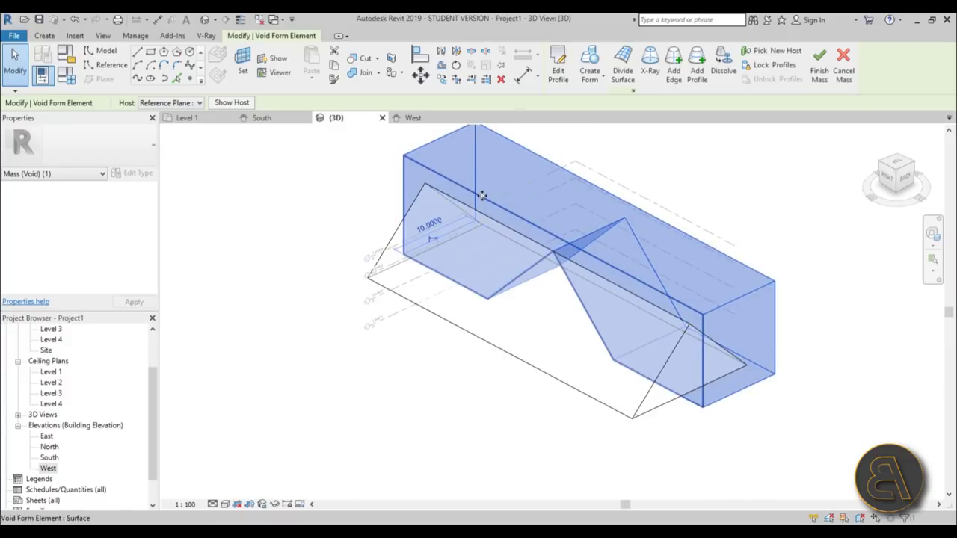
click(484, 231)
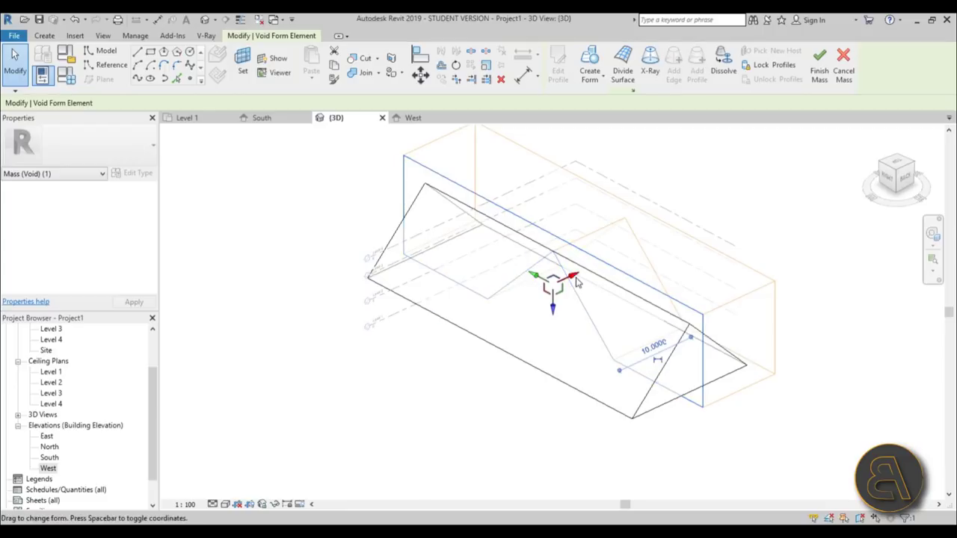
drag(584, 290, 478, 336)
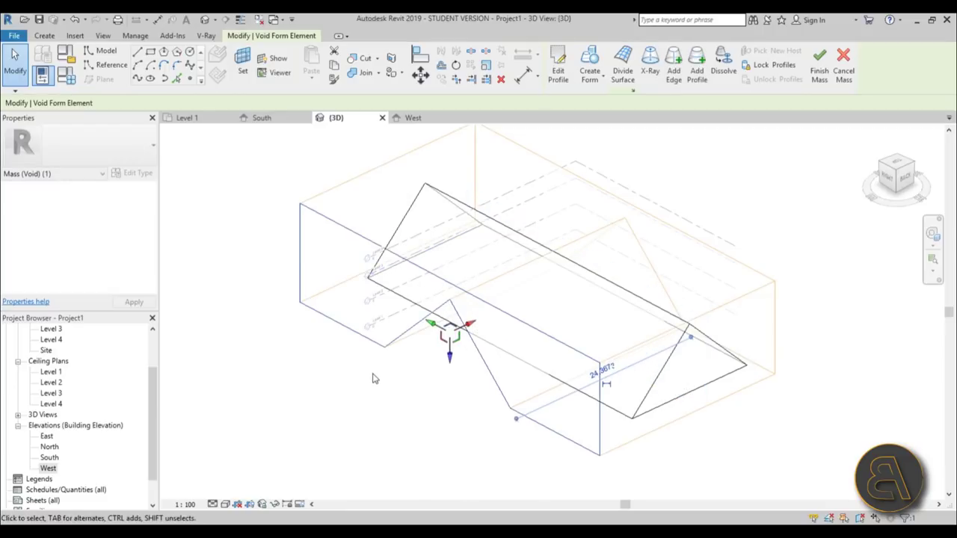
click(374, 382)
Compare the Realistic and Shaded visual styles on the pyramid and keep the 3D view in Realistic
shift+middle_drag(579, 392, 576, 415)
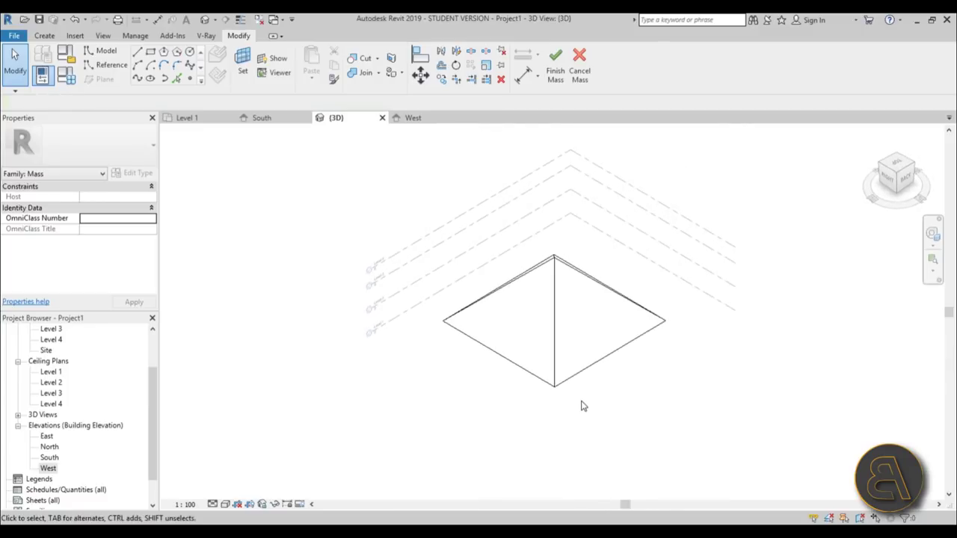
scroll(587, 323, up, 3)
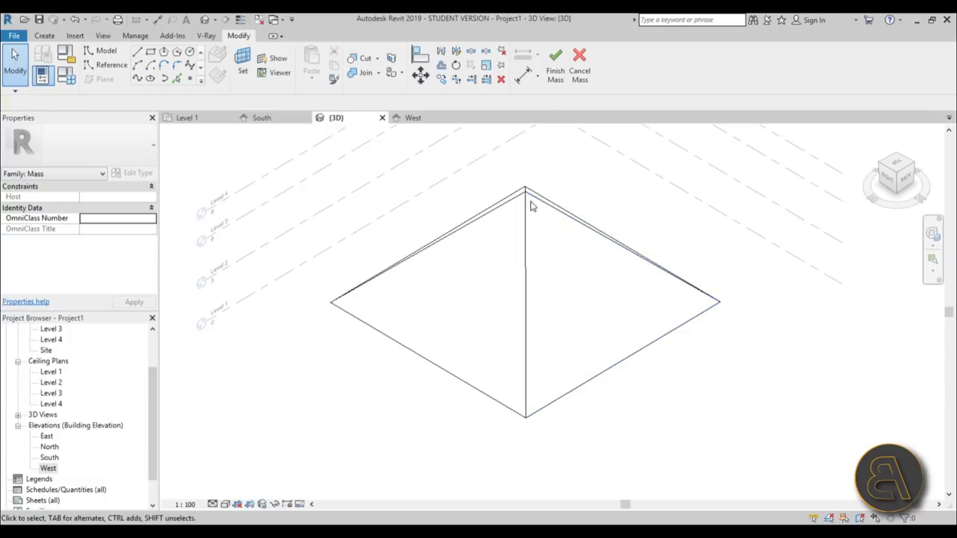
shift+middle_drag(697, 329, 720, 354)
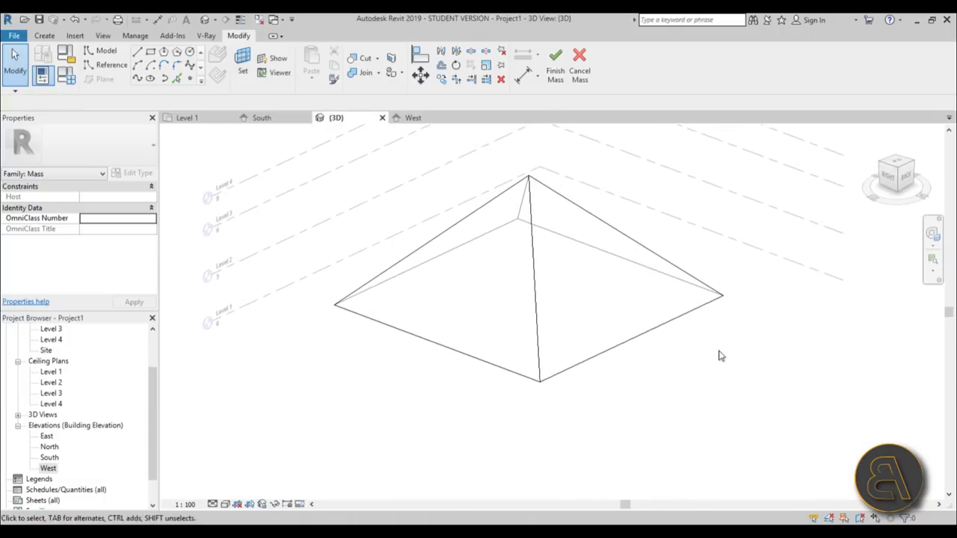
scroll(671, 363, up, 2)
click(227, 506)
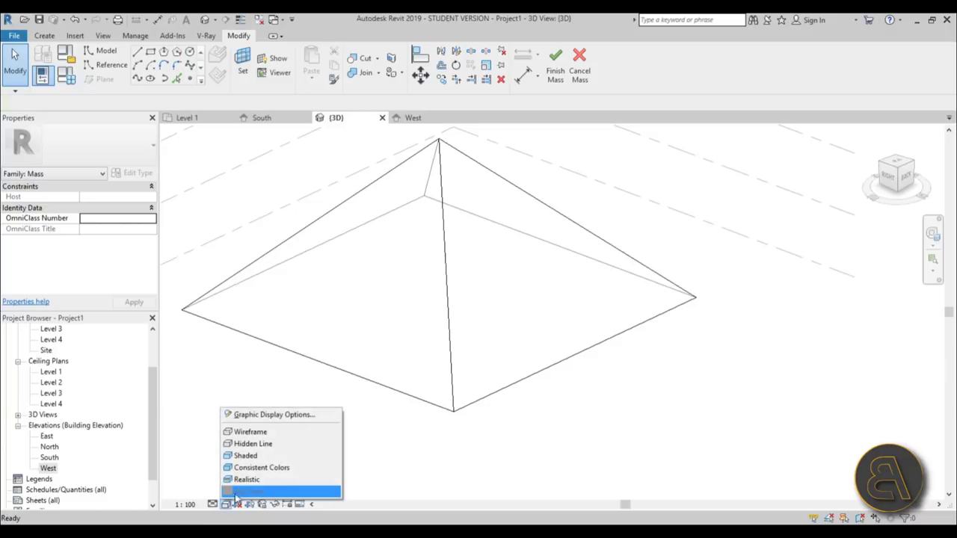
click(243, 483)
click(227, 503)
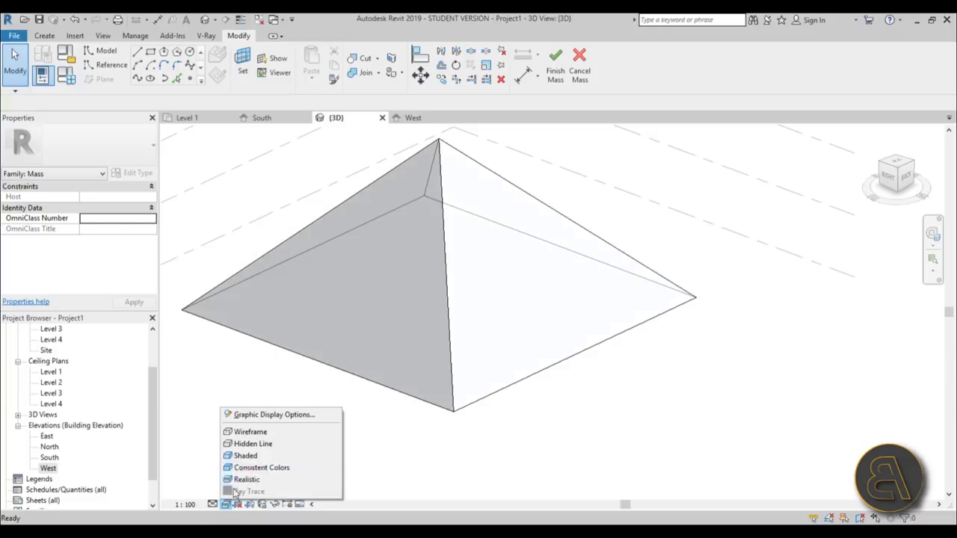
click(246, 456)
click(226, 505)
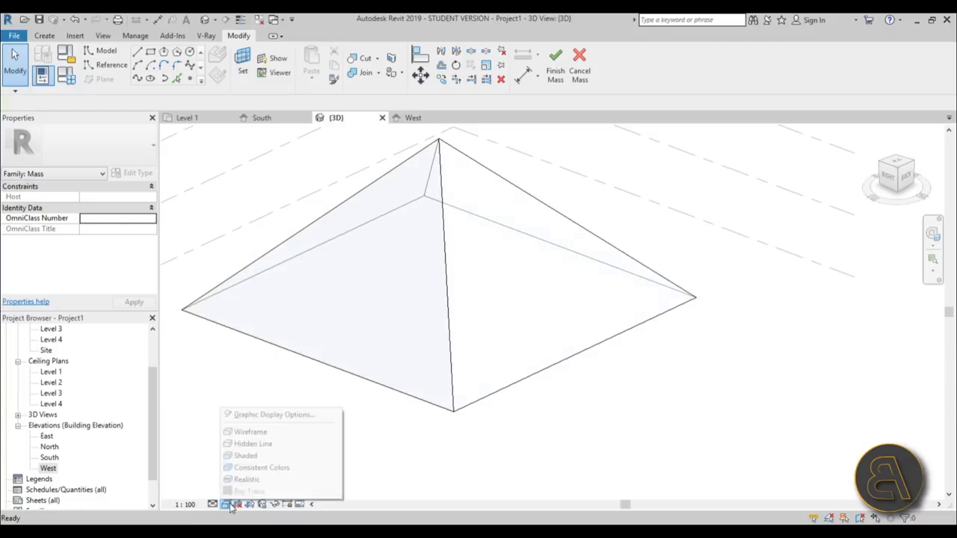
click(241, 479)
Set the pyramid's sloped face on the back side as the work plane
scroll(677, 290, down, 3)
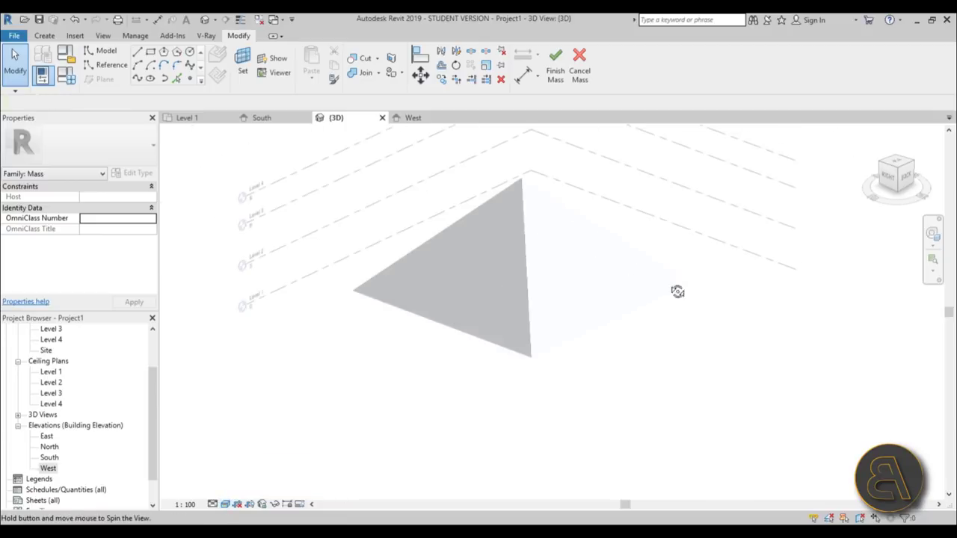
scroll(641, 318, up, 2)
shift+middle_drag(641, 318, 604, 306)
scroll(510, 259, up, 4)
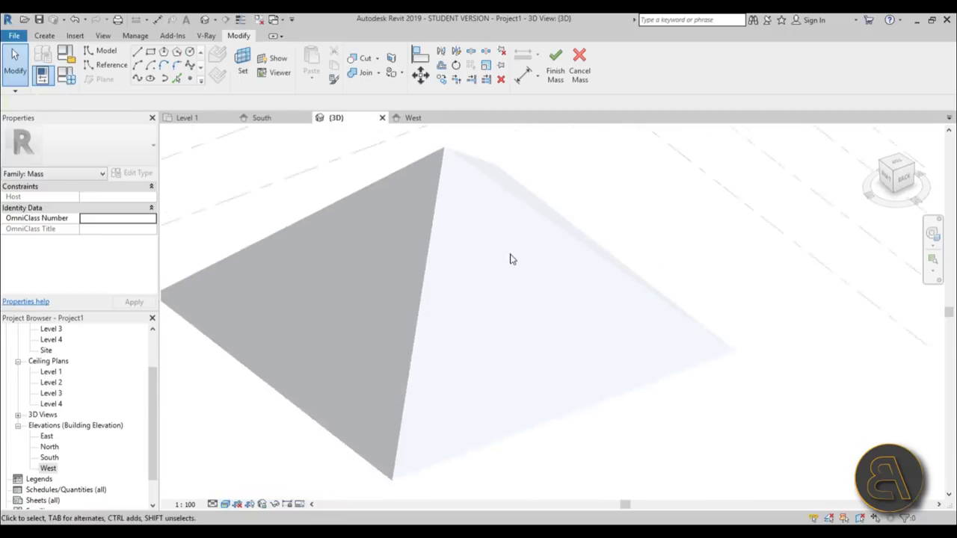
shift+middle_drag(603, 353, 607, 242)
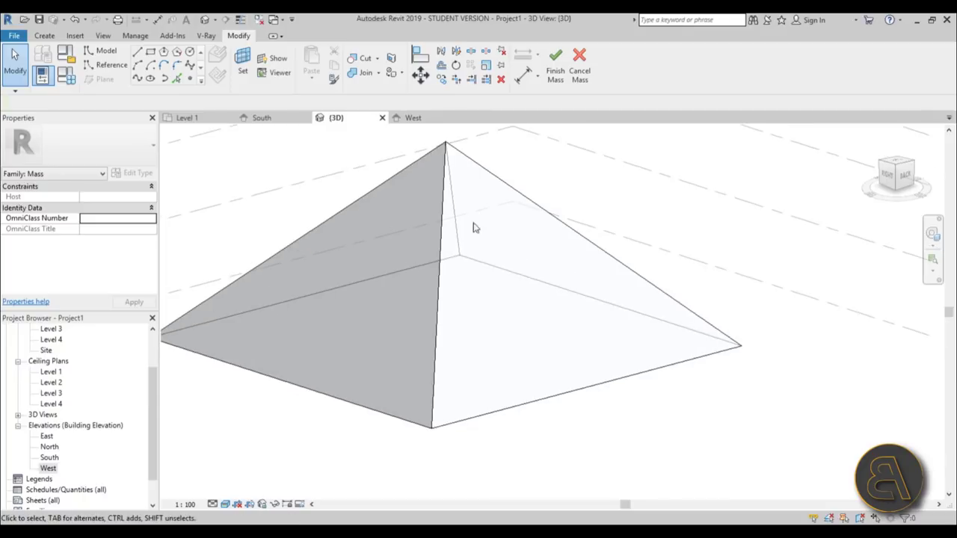
click(243, 66)
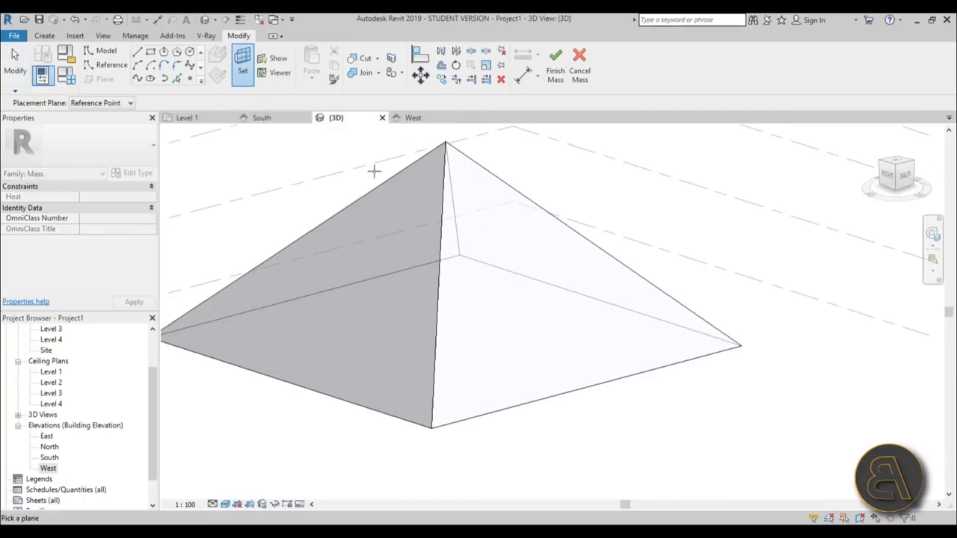
click(449, 190)
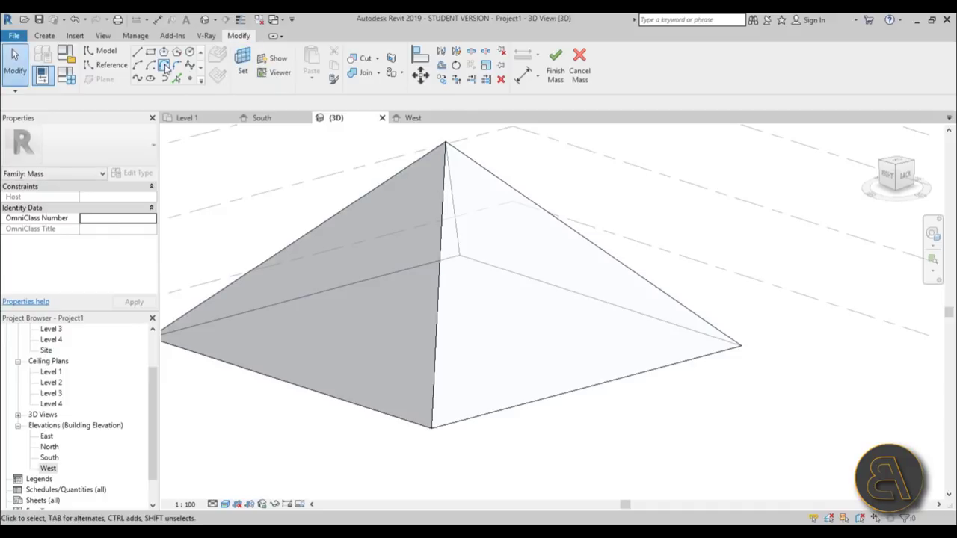
Draw chained model lines around that face's three edges with a 1 m inward offset, and trim the overlapping lines at the apex
click(138, 53)
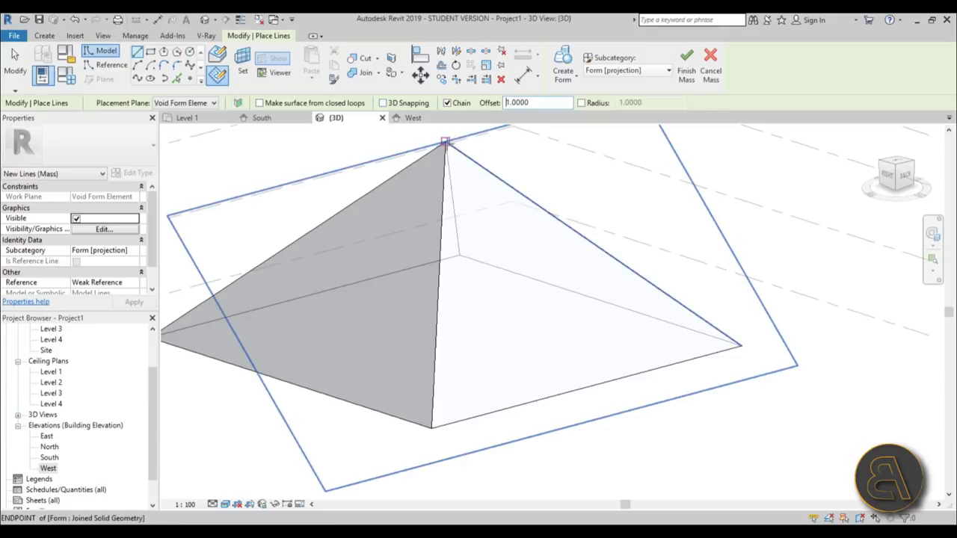
click(445, 143)
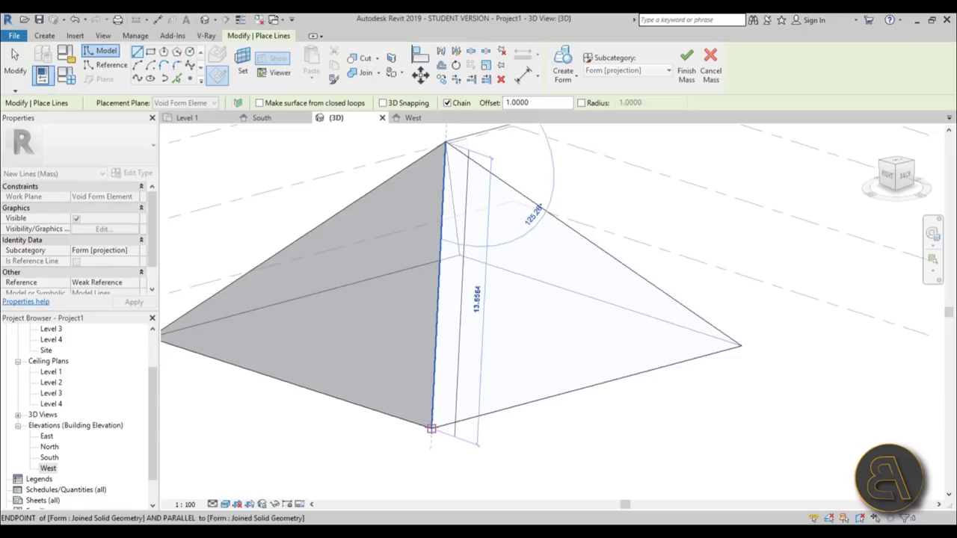
click(432, 428)
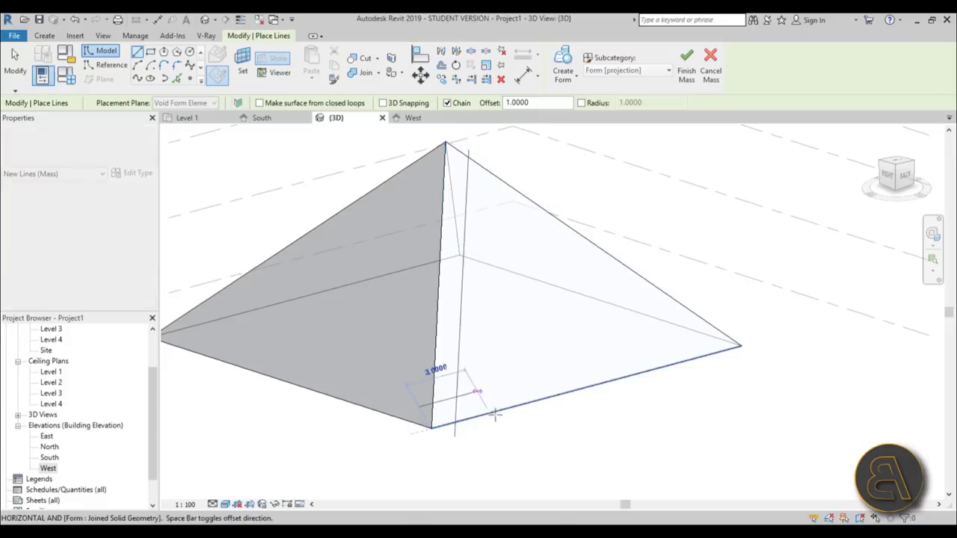
click(740, 346)
click(445, 143)
key(Escape)
key(Escape)
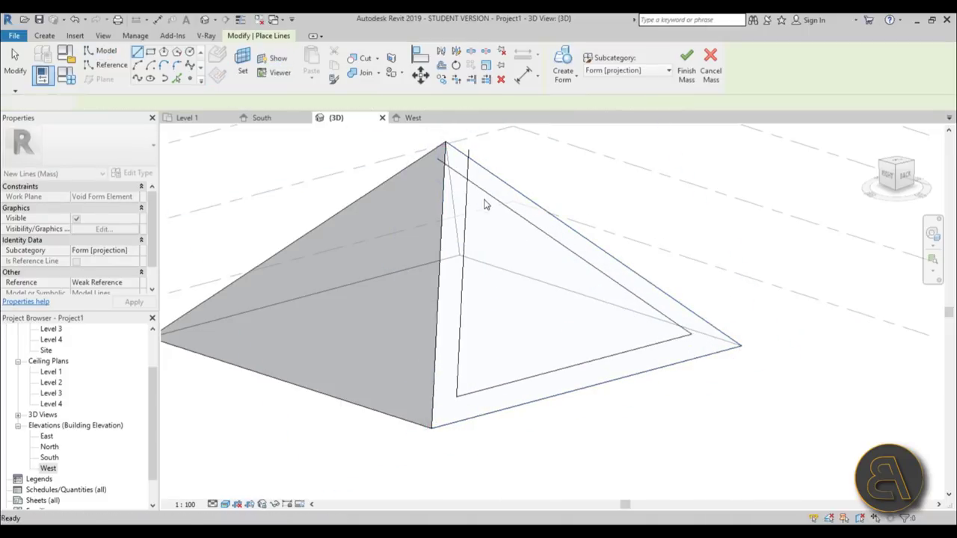
key(Escape)
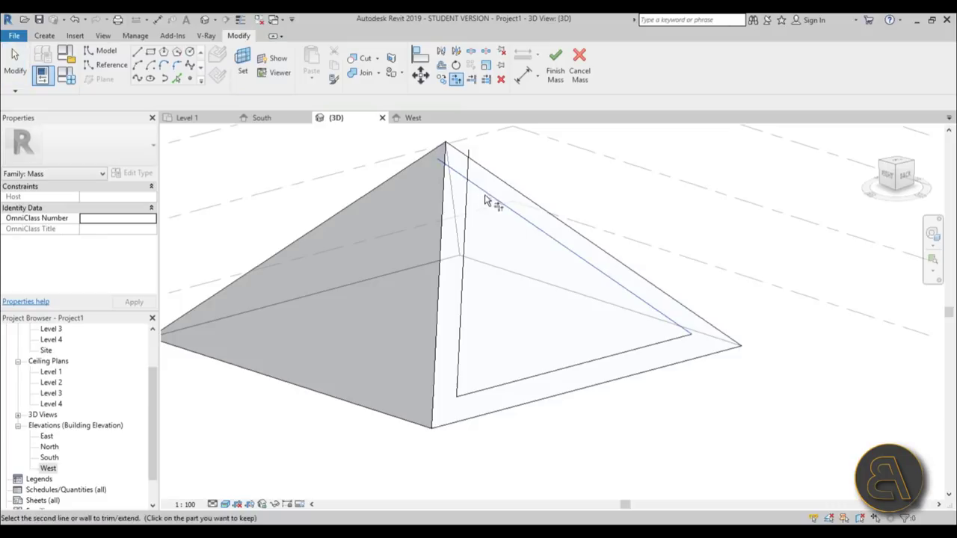
Create a void form from the offset triangle on the pyramid's face
scroll(499, 220, down, 3)
shift+middle_drag(509, 223, 631, 250)
scroll(543, 237, up, 3)
key(Tab)
click(541, 238)
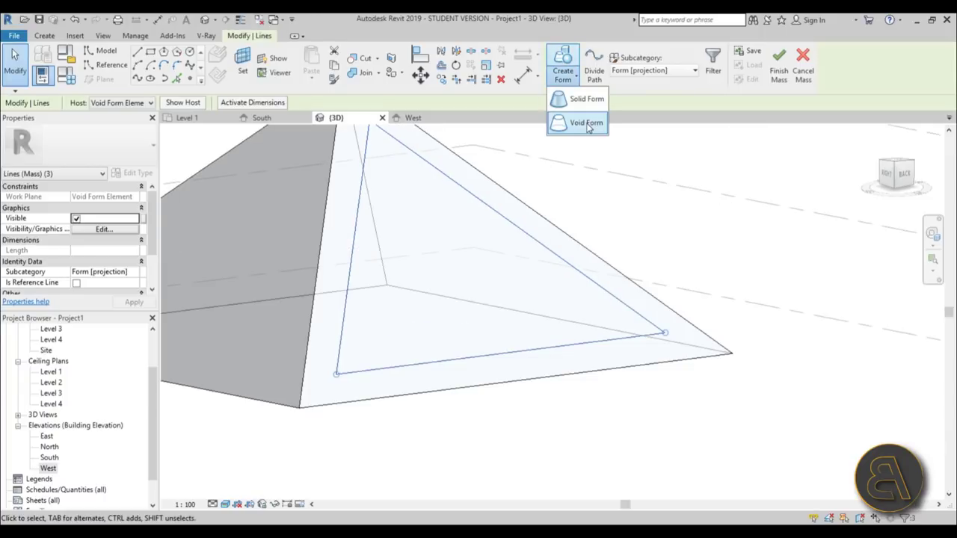
click(579, 123)
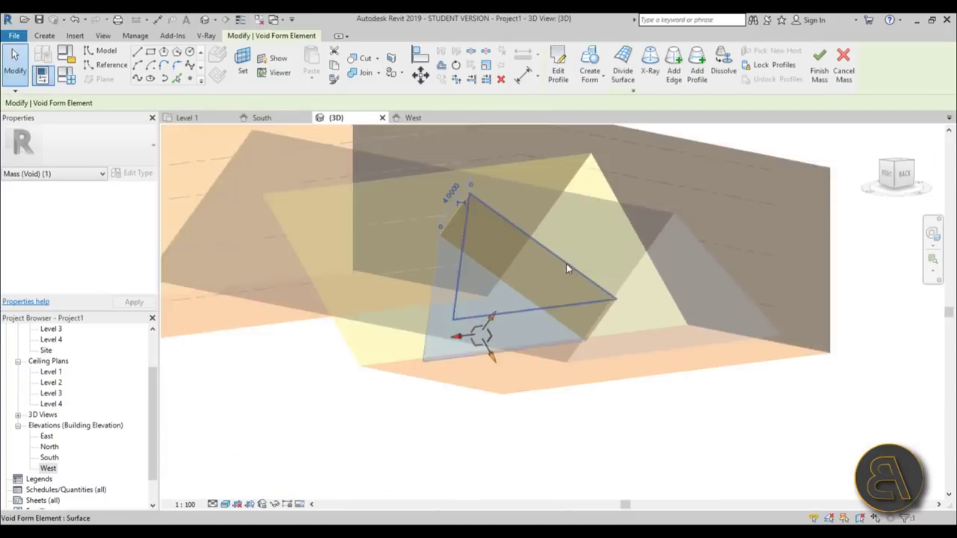
Push the new void's triangular face inward along its normal to leave a shallow recess in the pyramid's face
shift+middle_drag(566, 269, 737, 357)
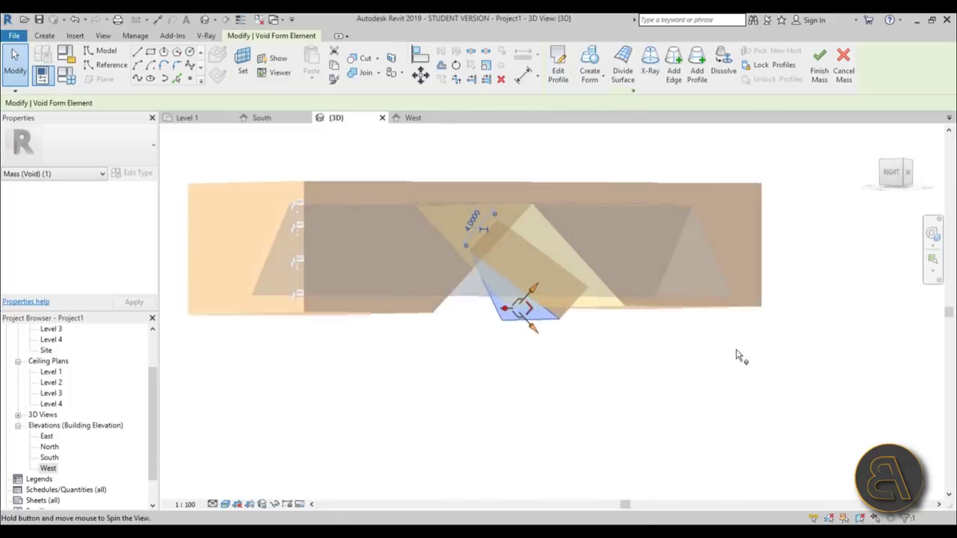
scroll(523, 314, up, 6)
shift+middle_drag(567, 333, 636, 241)
shift+middle_drag(442, 429, 565, 318)
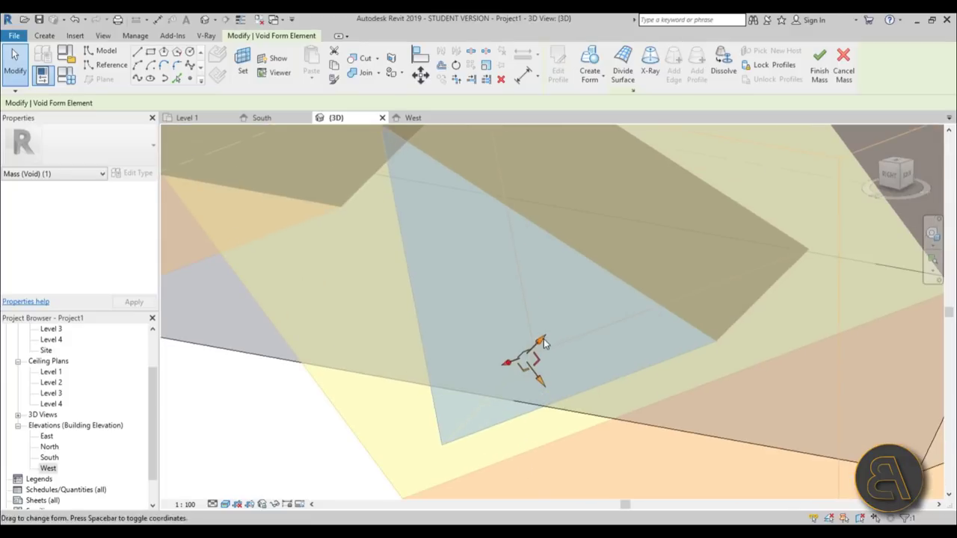
drag(543, 339, 645, 262)
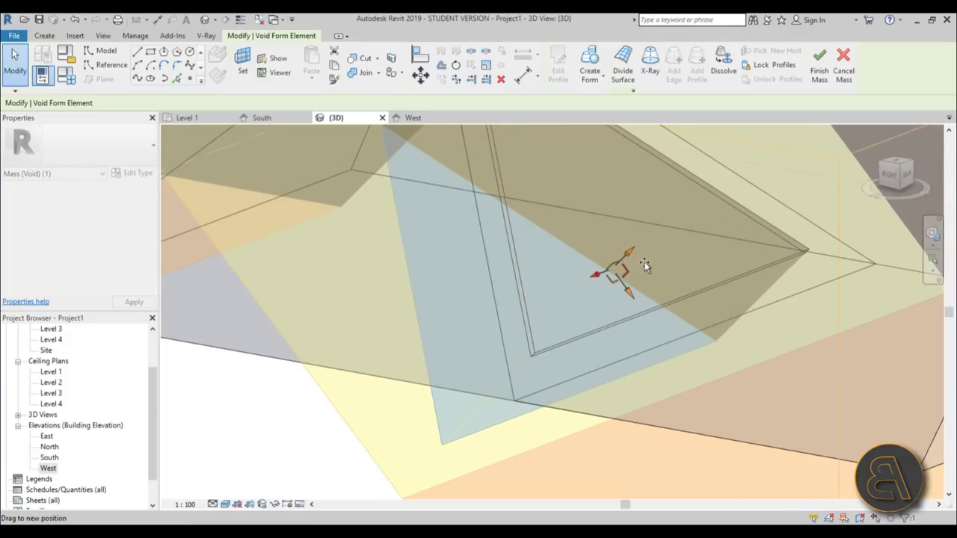
shift+middle_drag(644, 261, 628, 292)
key(Escape)
scroll(623, 284, up, 3)
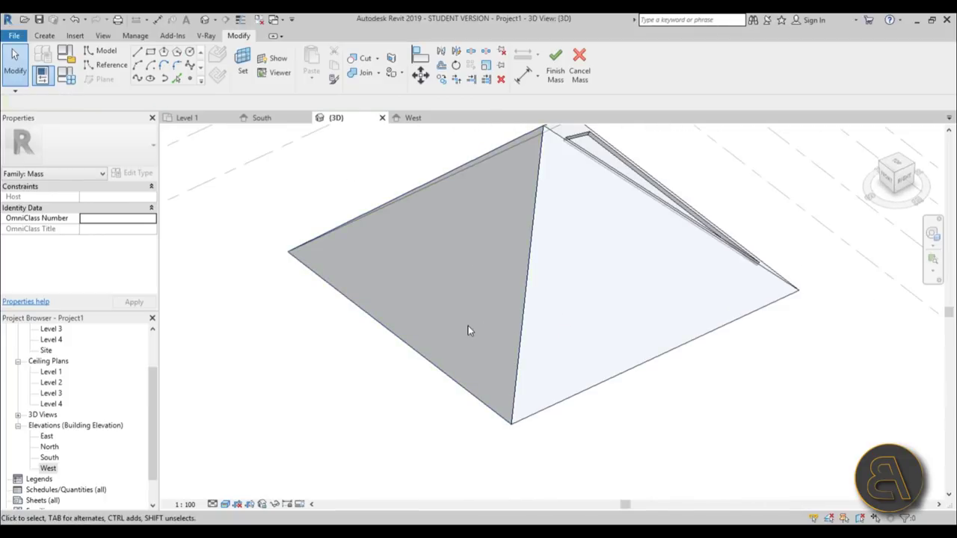
scroll(574, 312, down, 4)
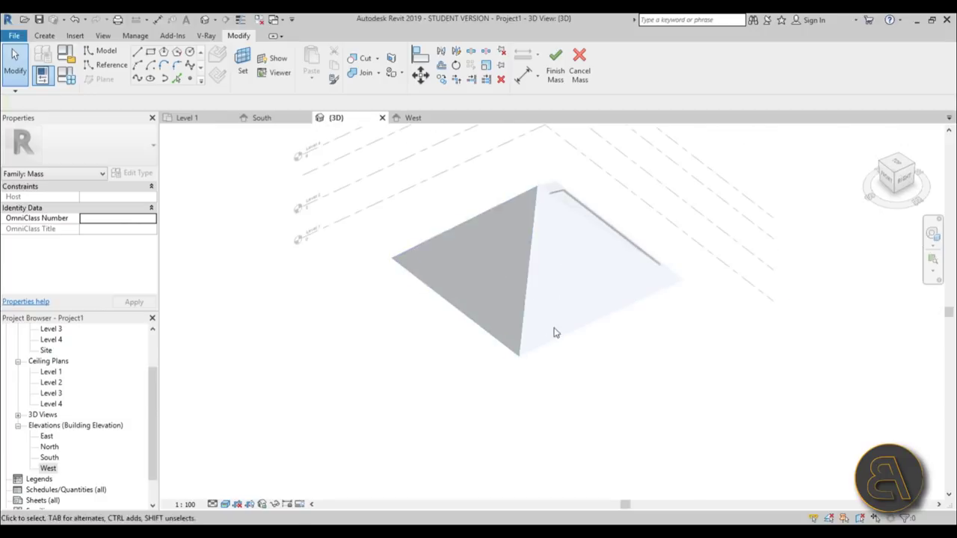
shift+middle_drag(555, 331, 367, 326)
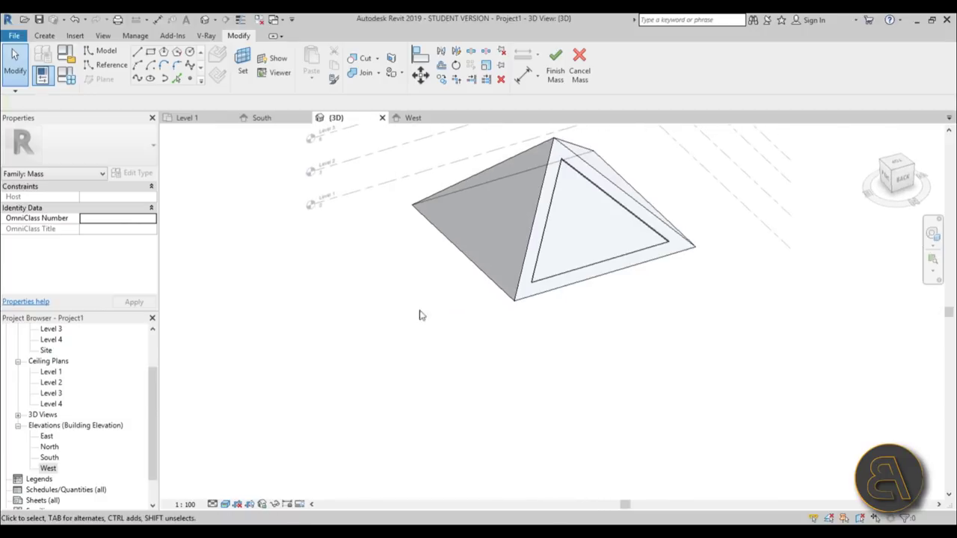
Set the pyramid's sloped face on the model's right side as the work plane
shift+middle_drag(421, 314, 641, 352)
scroll(480, 291, up, 3)
scroll(510, 298, down, 3)
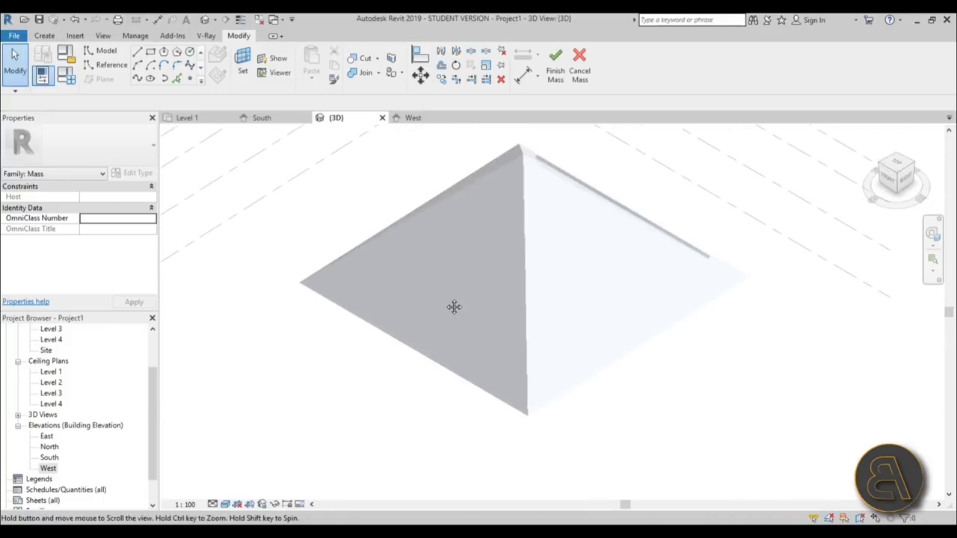
scroll(454, 305, up, 2)
click(244, 67)
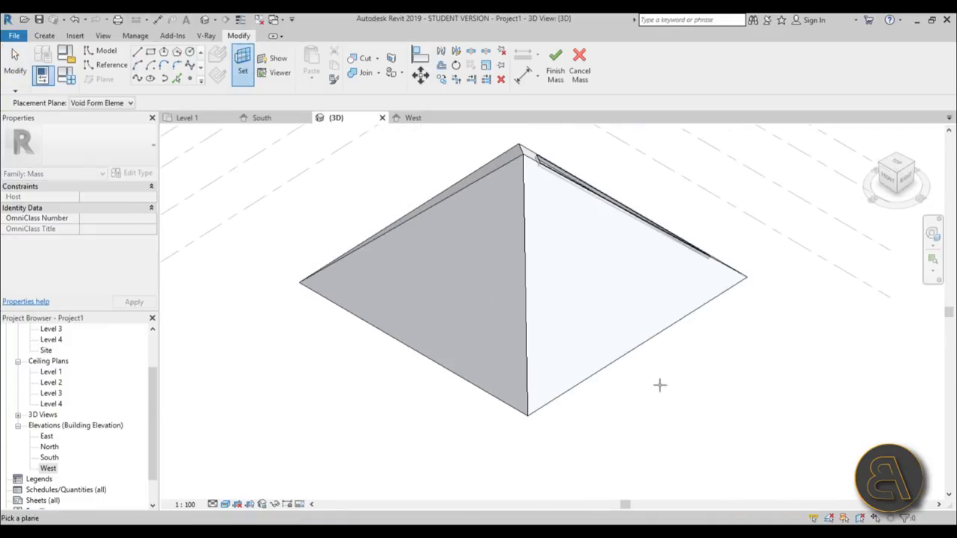
click(607, 369)
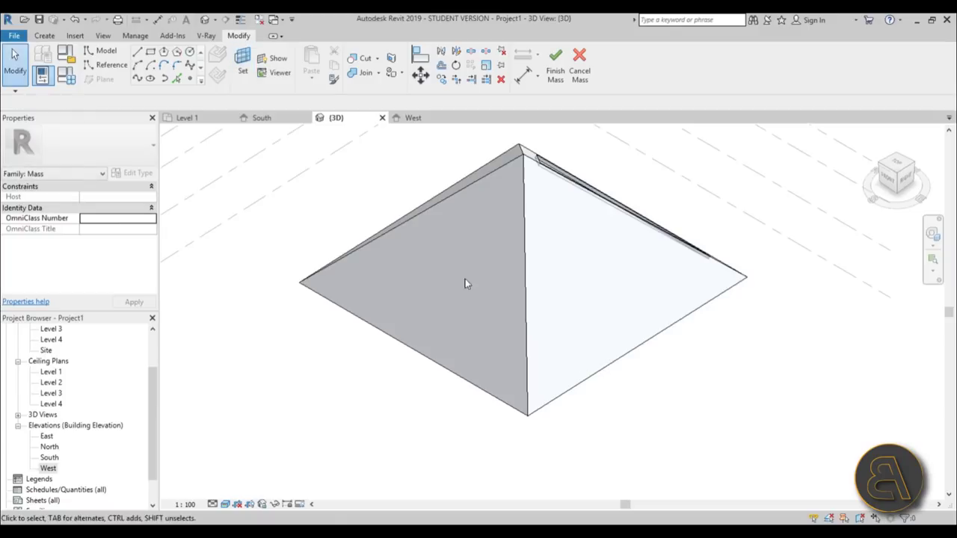
Draw a closed four-sided outline of chained model lines on that face, with one side about 4.7 m long on the front corner edge
click(137, 54)
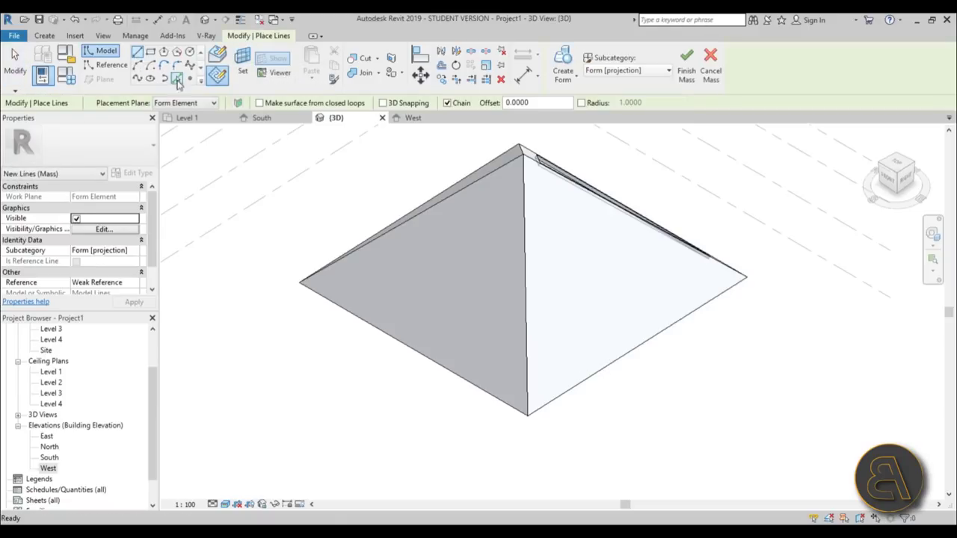
click(528, 384)
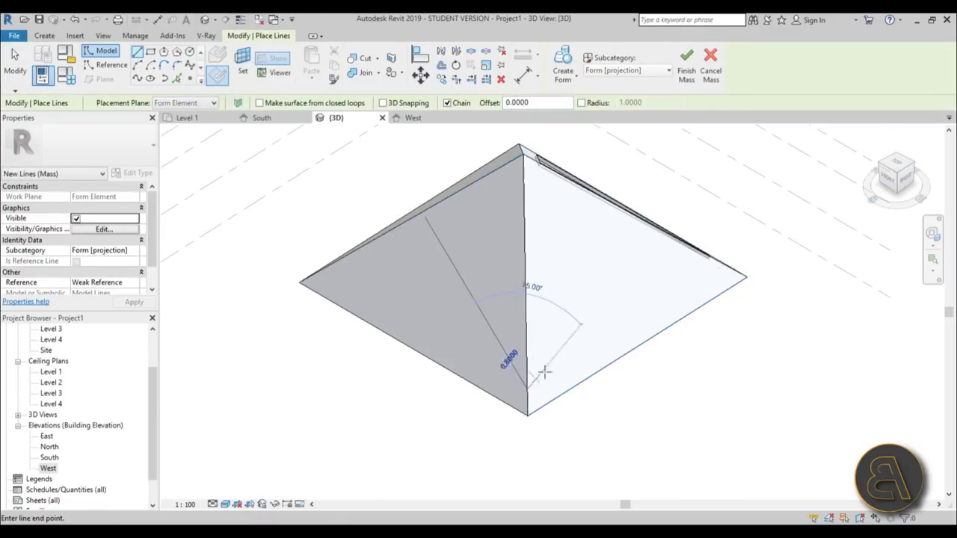
click(635, 321)
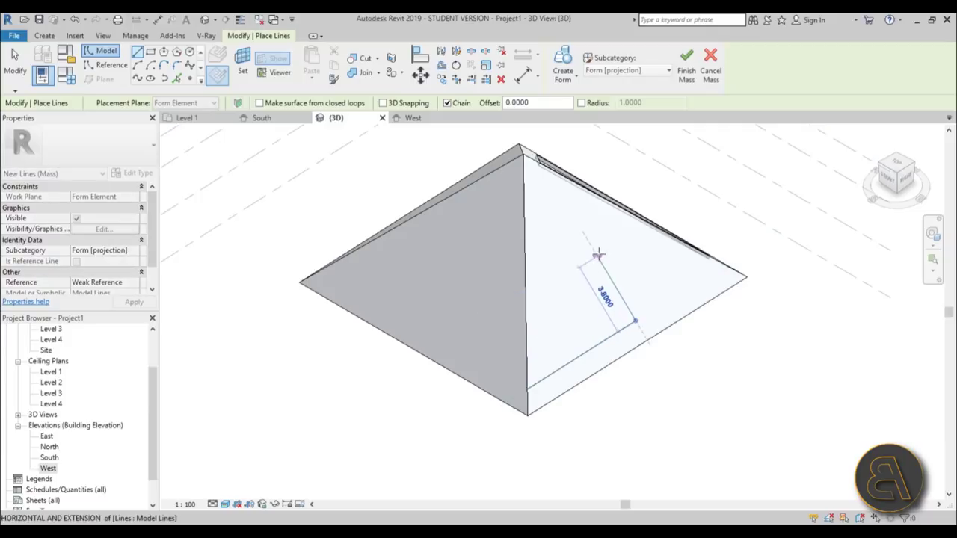
click(525, 291)
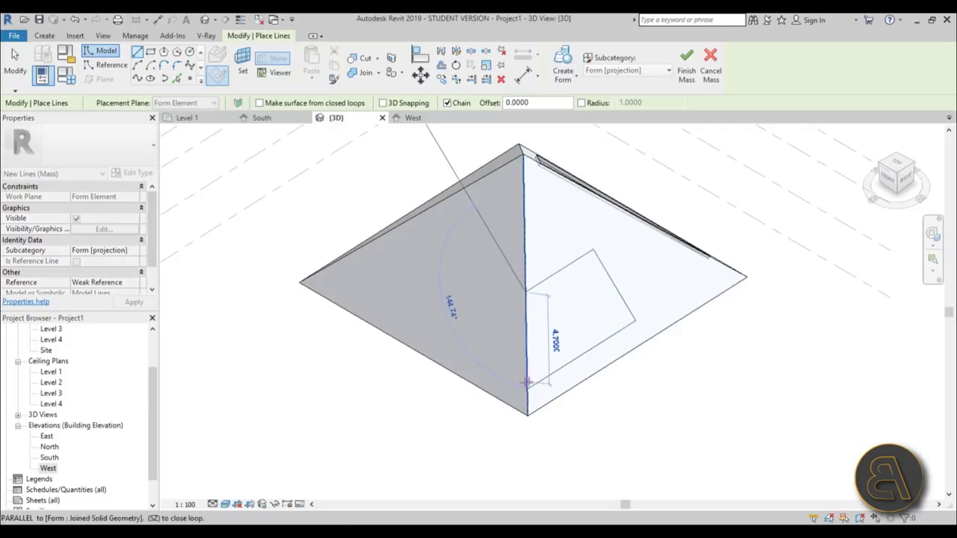
click(528, 384)
key(Escape)
key(Escape)
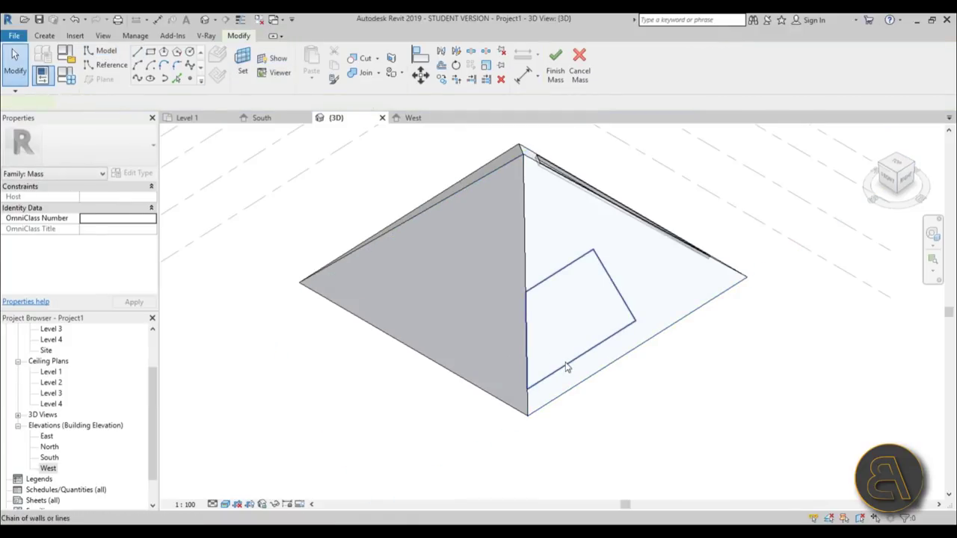
Create a void form from the closed four-sided outline on the pyramid's right face
click(628, 307)
scroll(622, 306, up, 3)
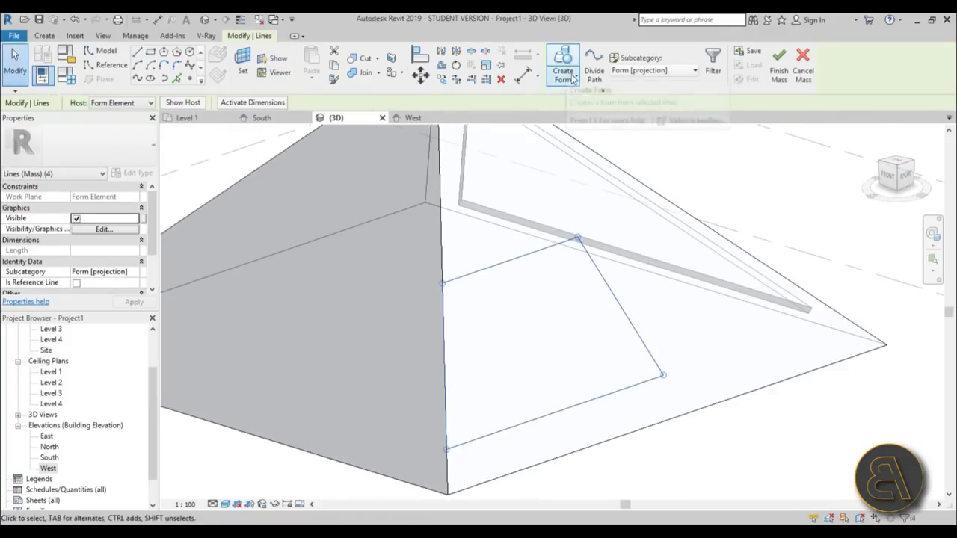
click(563, 71)
click(580, 99)
Reduce the new void's depth to about 0.11 m to leave a shallow four-sided recess in the right face
shift+middle_drag(543, 284, 590, 255)
click(589, 257)
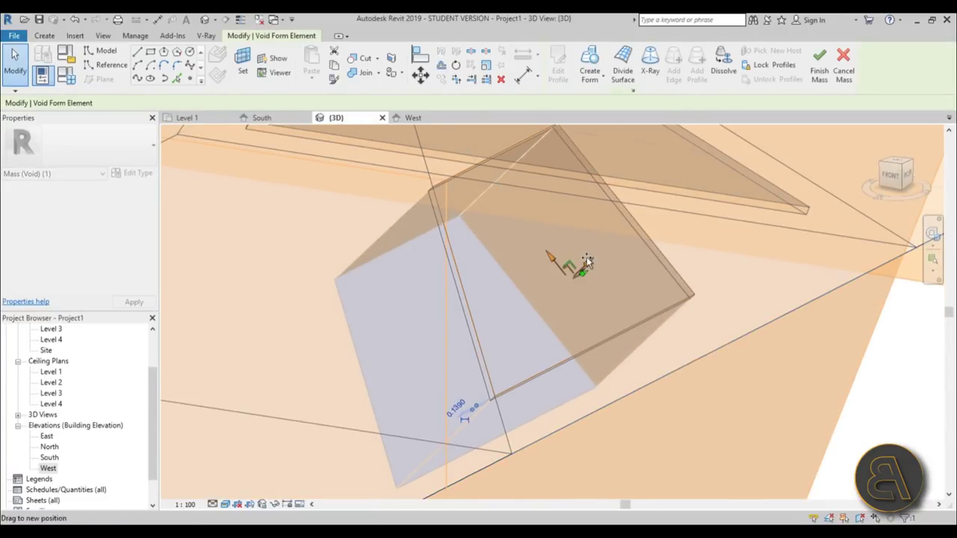
scroll(568, 258, down, 4)
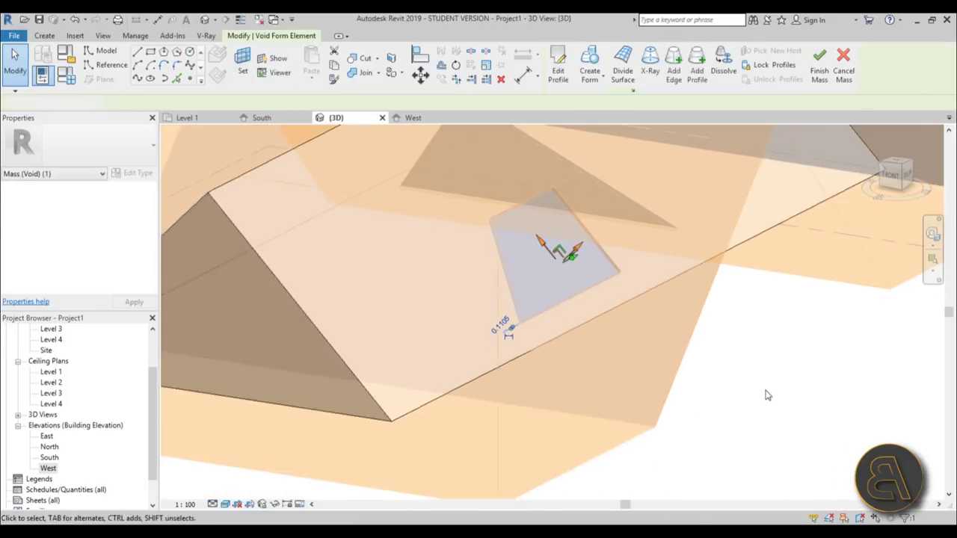
click(765, 396)
shift+middle_drag(728, 395, 572, 266)
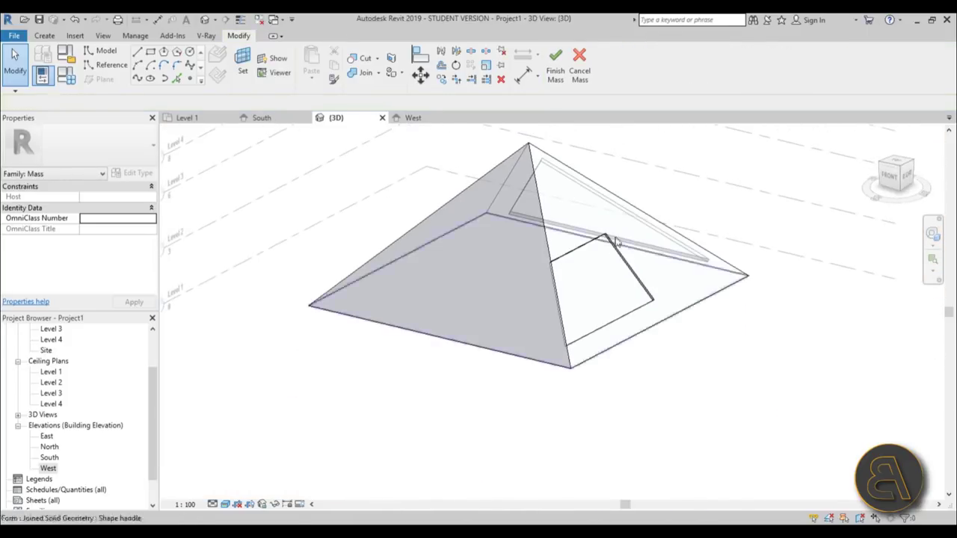
scroll(572, 266, up, 5)
scroll(569, 270, down, 2)
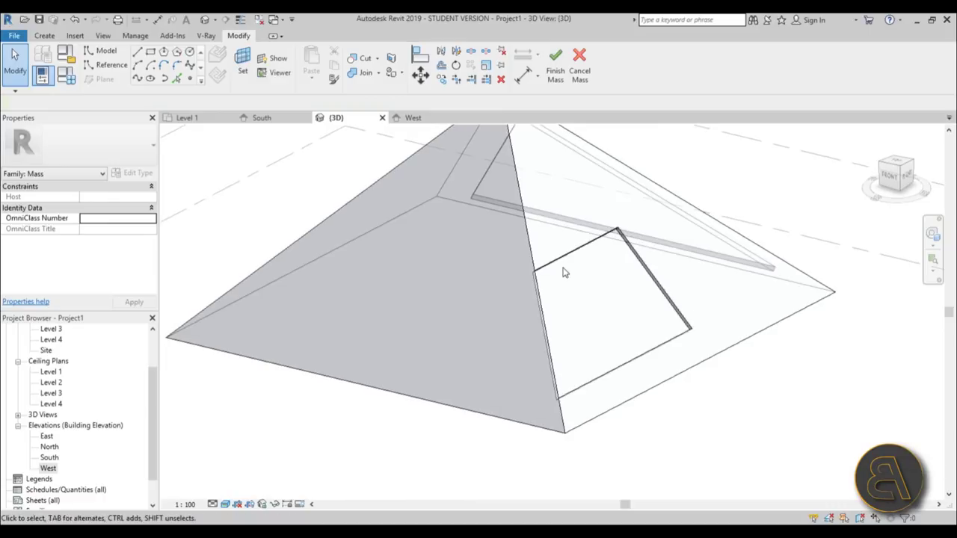
middle_drag(572, 272, 581, 268)
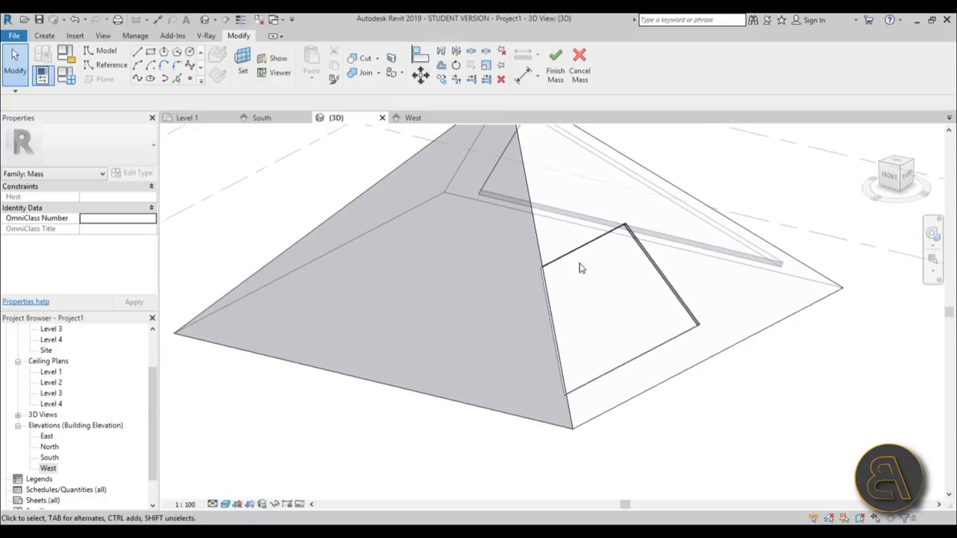
Set the pyramid's front face as the work plane and draw the outline's upper and slanted side lines from the recess's upper corner
click(239, 71)
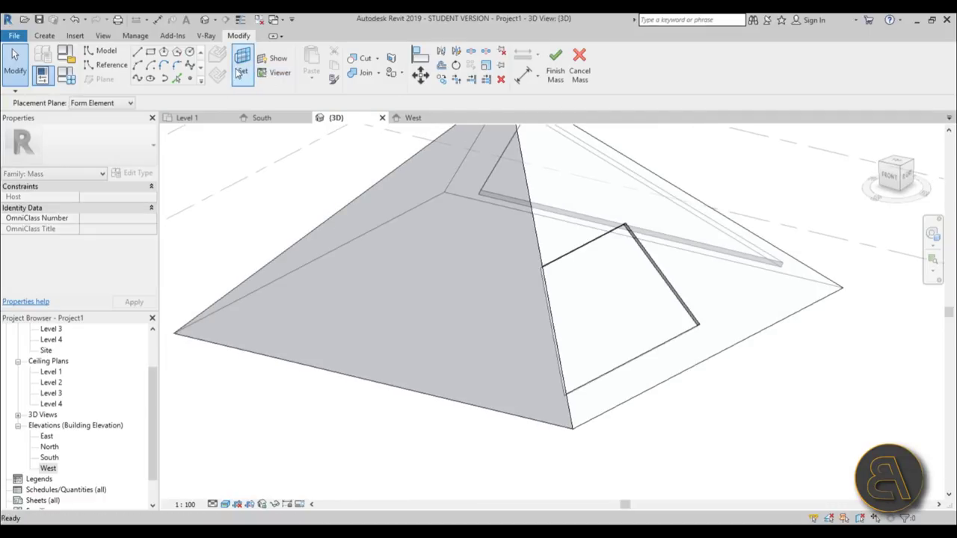
click(494, 407)
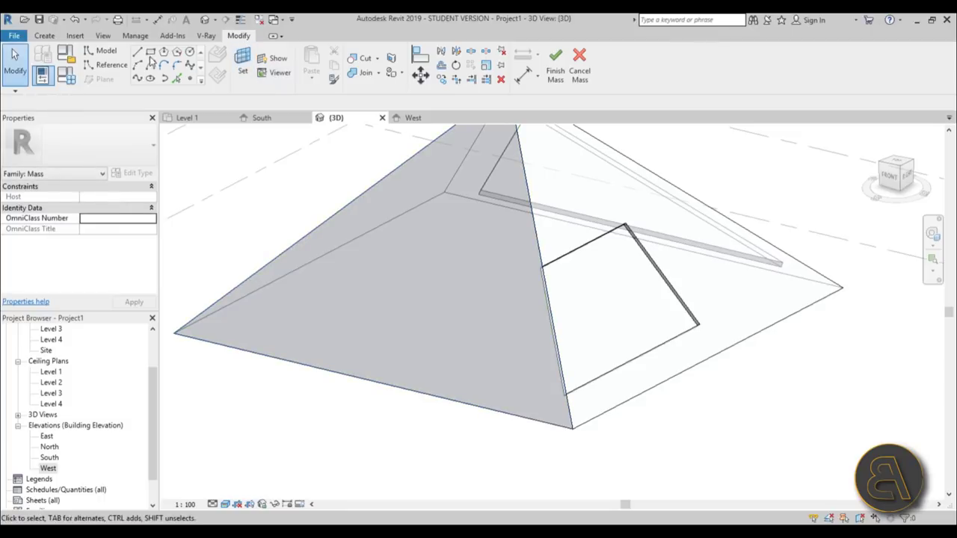
key(l)
key(i)
scroll(614, 290, up, 5)
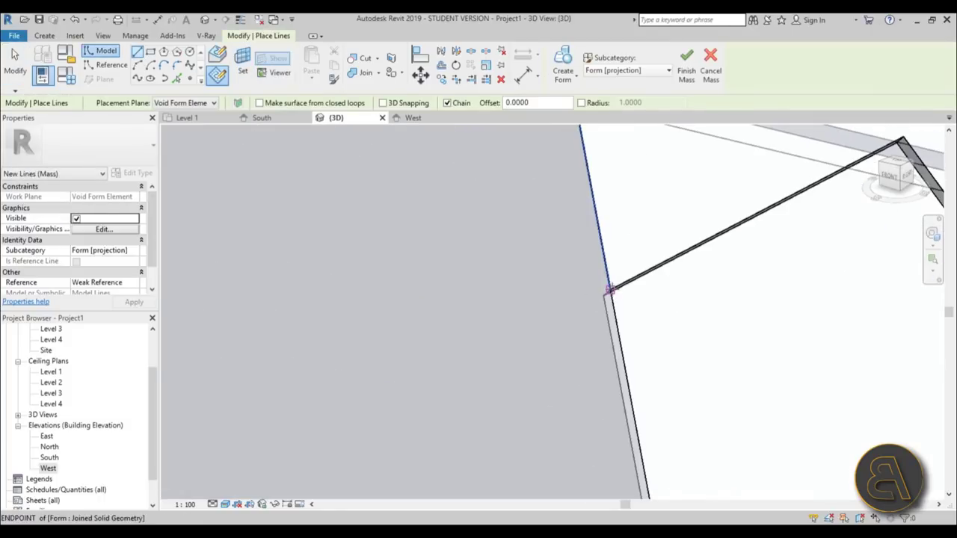
click(595, 286)
scroll(484, 270, down, 5)
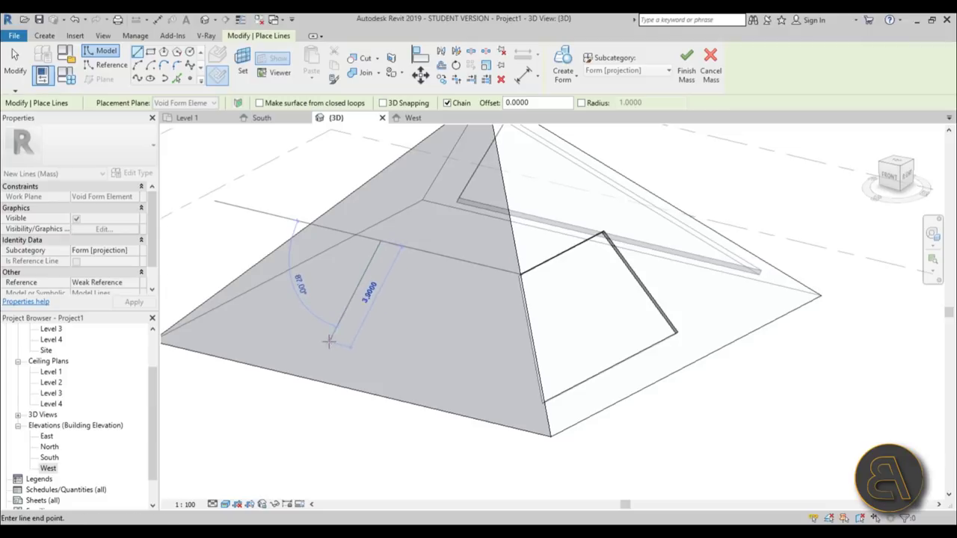
Draw the outline's lower line from the recess's lower corner across the front face and trim its overlap with the slanted line
scroll(527, 376, up, 5)
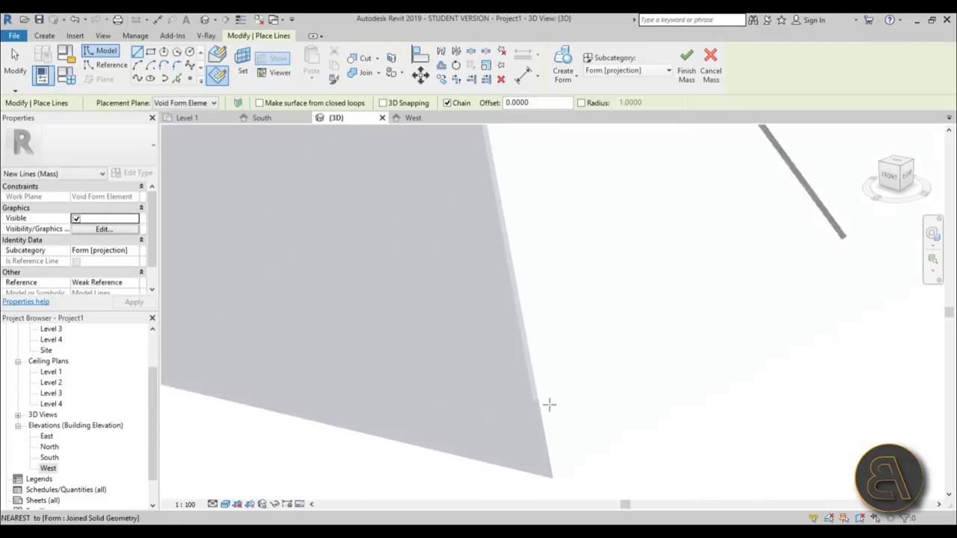
click(522, 390)
scroll(516, 391, down, 5)
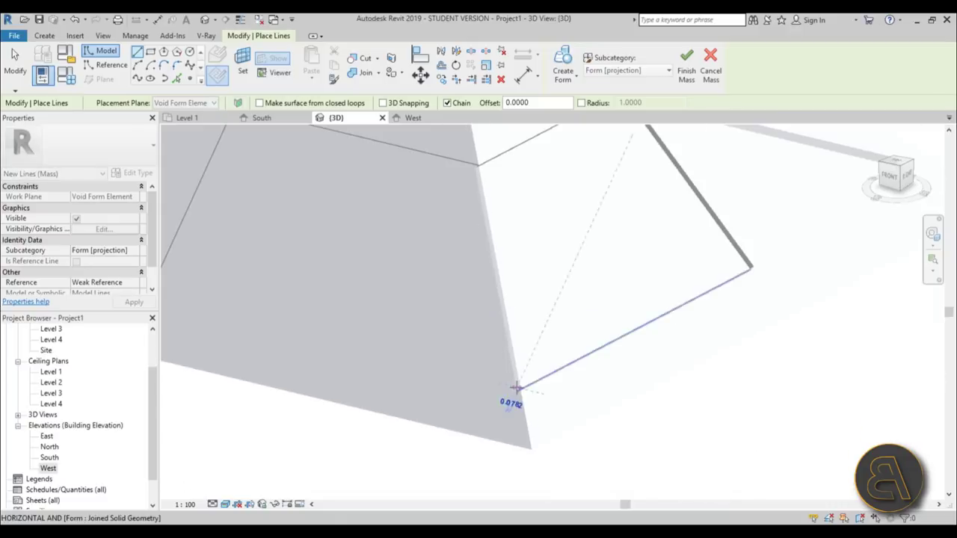
click(290, 336)
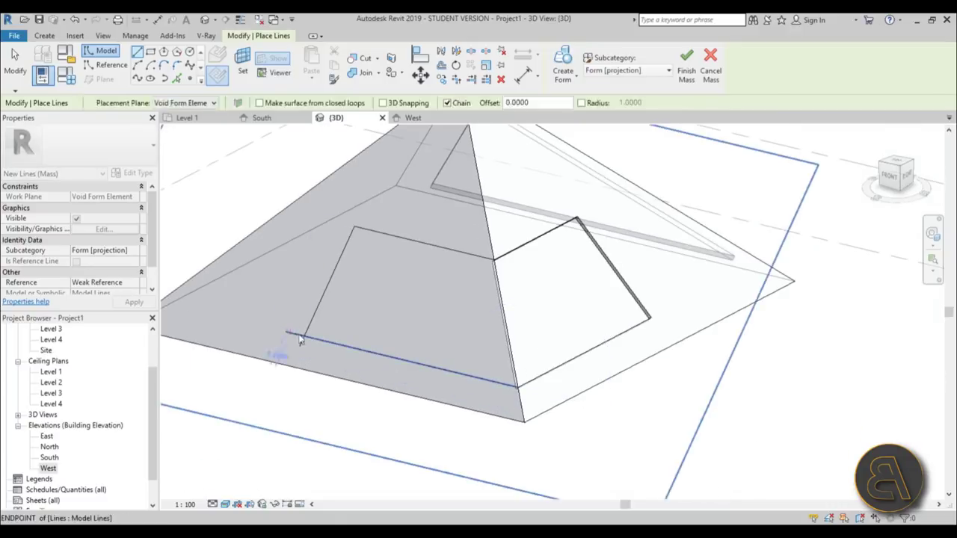
key(Escape)
key(Escape)
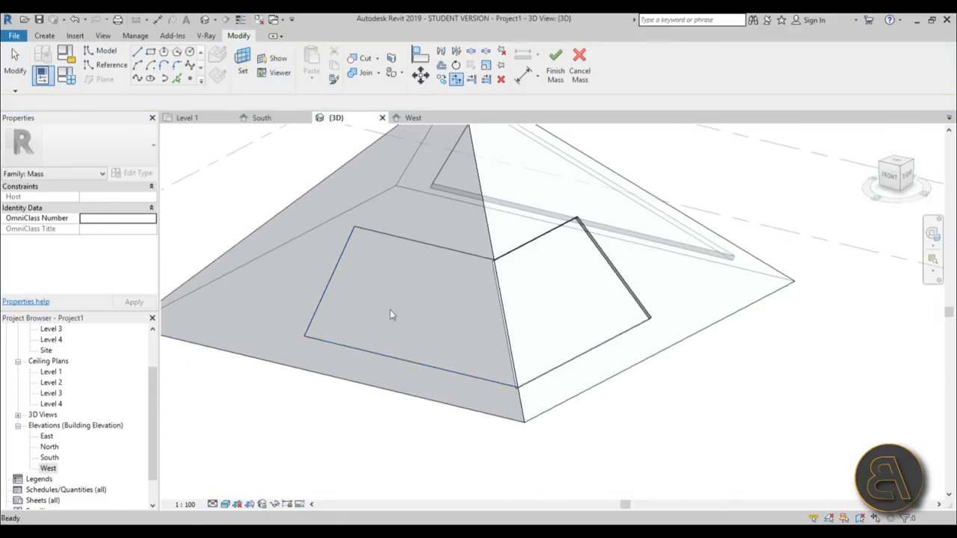
Close the front face's outline with a model line along the corner edge between the upper and lower lines
key(Tab)
click(485, 264)
scroll(496, 267, up, 3)
scroll(479, 228, down, 2)
key(Escape)
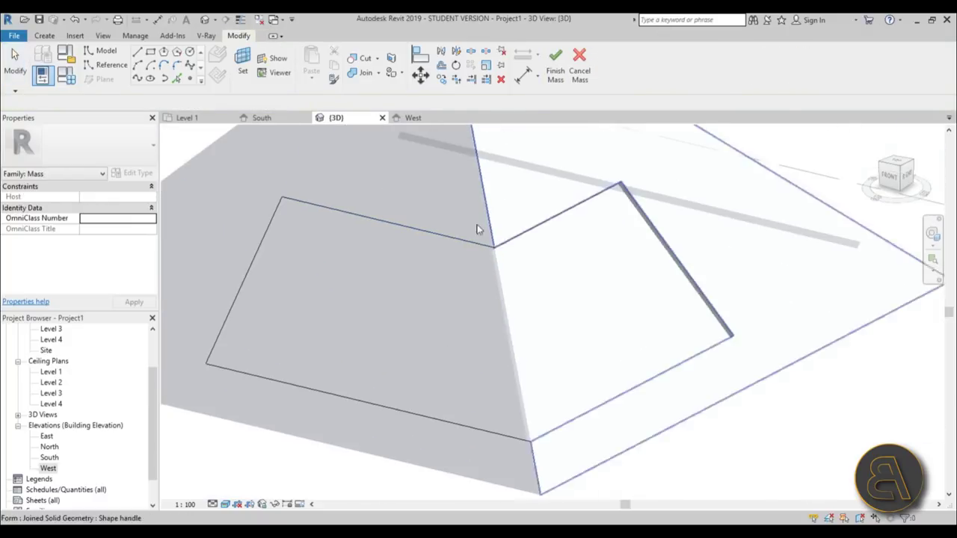
key(l)
key(i)
scroll(430, 213, up, 2)
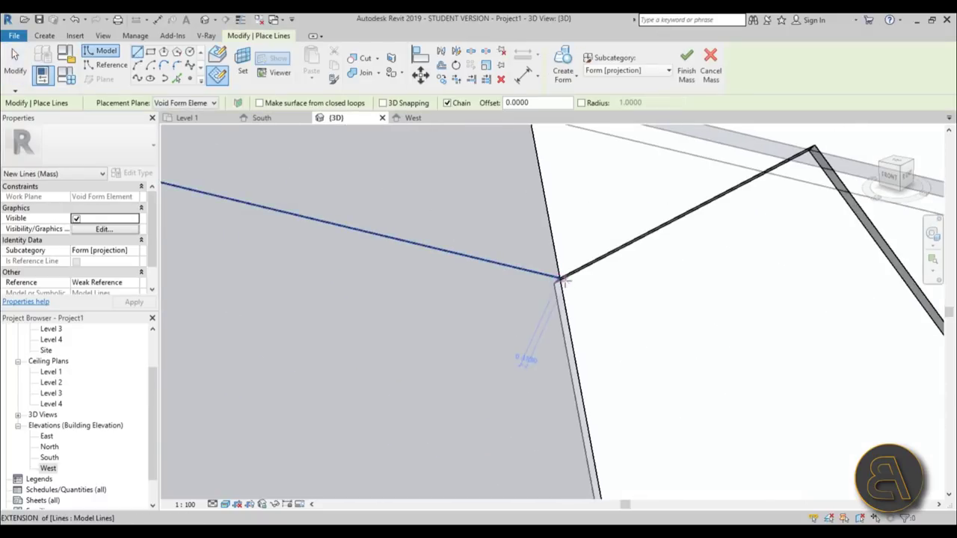
scroll(557, 280, down, 3)
scroll(545, 188, up, 2)
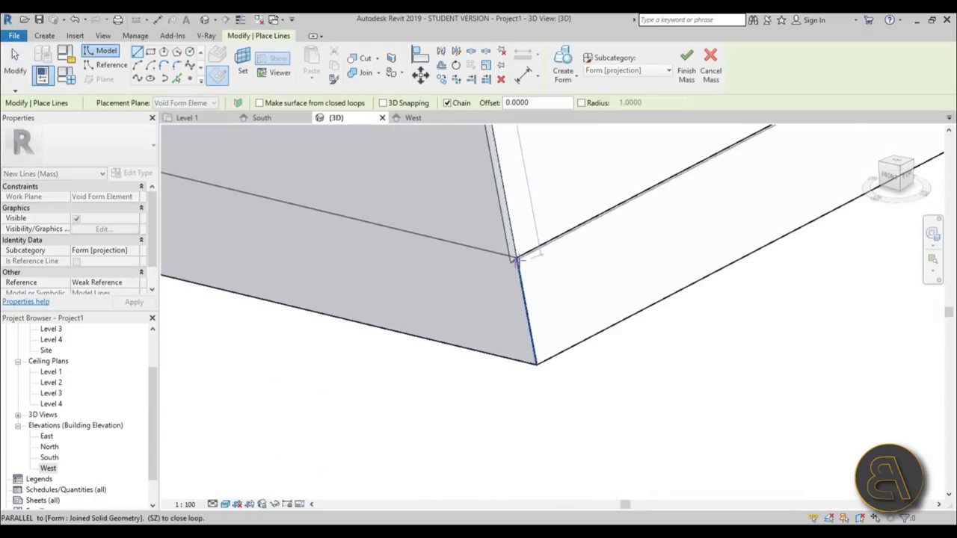
scroll(516, 258, down, 3)
key(Escape)
key(Escape)
Create a void form from the closed four-sided outline on the pyramid's front face
click(506, 272)
scroll(479, 389, down, 2)
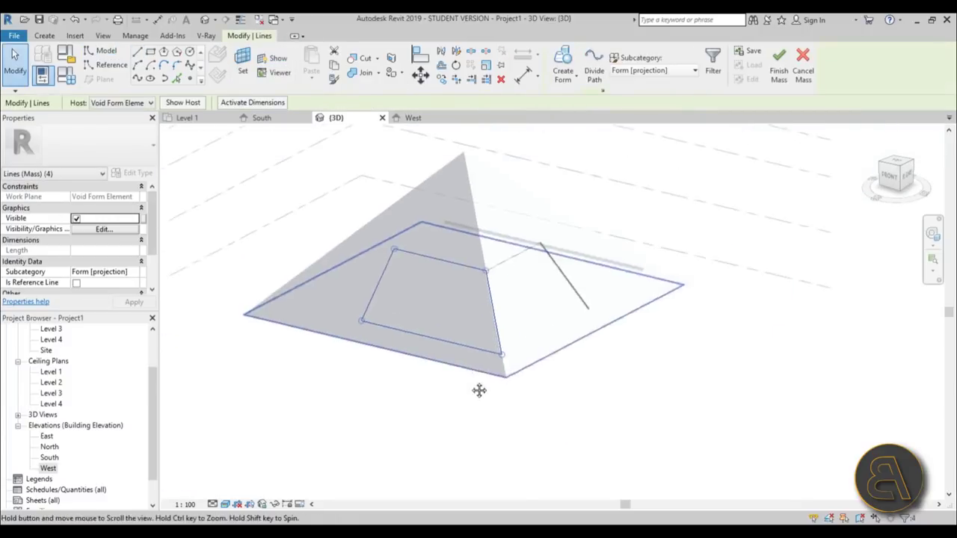
scroll(450, 212, up, 3)
click(574, 84)
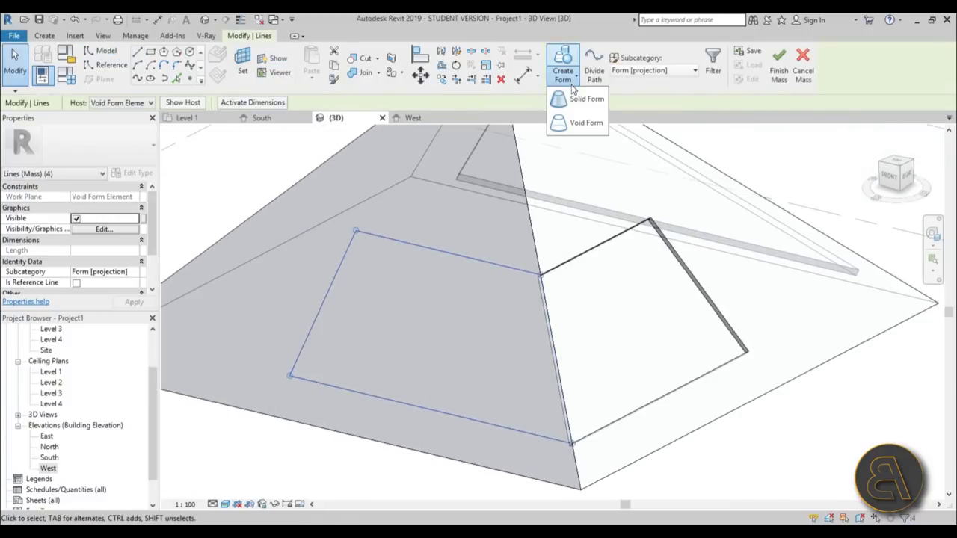
click(577, 125)
Move the front void's four-sided end face along its normal in small adjustments until only a shallow recess depth remains
scroll(622, 314, down, 2)
shift+middle_drag(621, 314, 479, 239)
scroll(490, 323, up, 2)
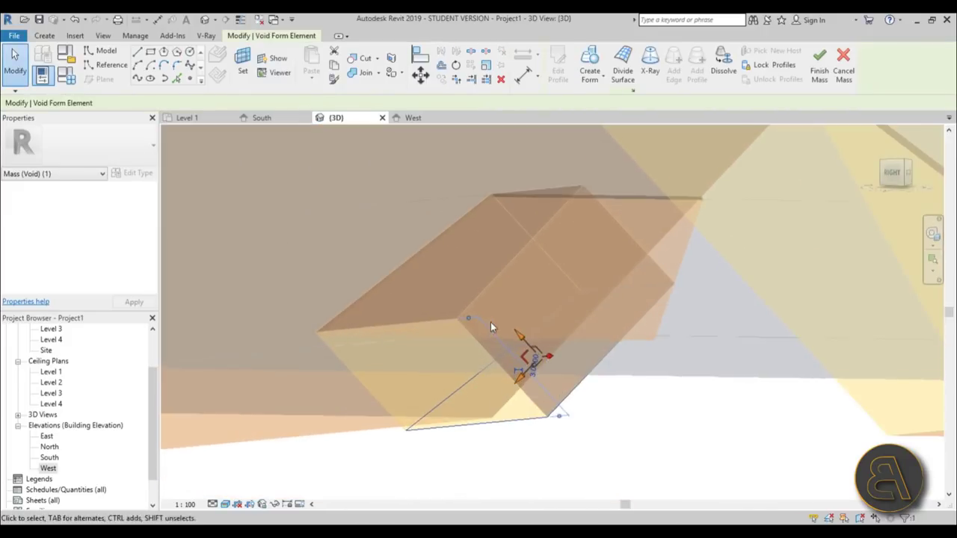
drag(523, 335, 429, 249)
shift+middle_drag(426, 248, 508, 294)
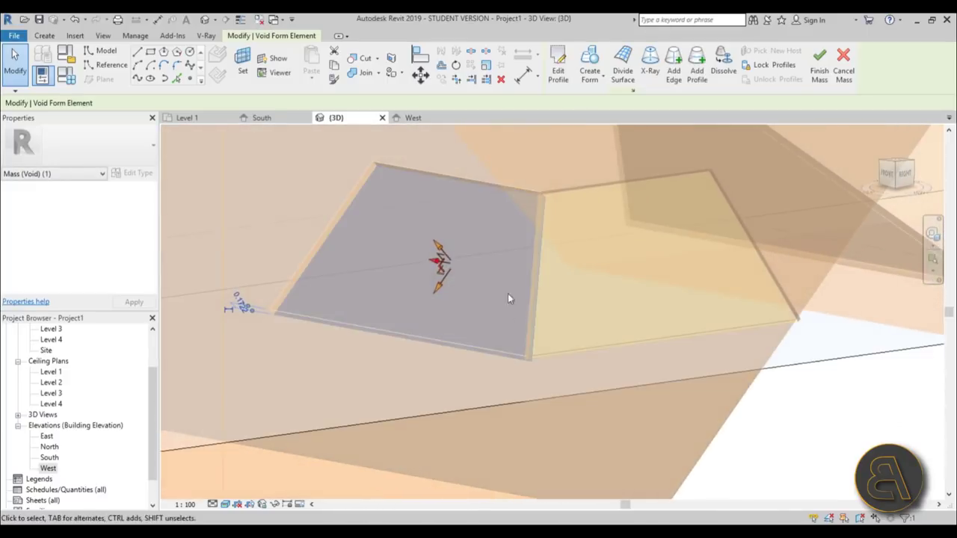
scroll(444, 274, up, 3)
drag(442, 255, 427, 250)
shift+middle_drag(427, 249, 375, 214)
scroll(434, 250, up, 3)
drag(436, 251, 424, 245)
scroll(404, 236, down, 4)
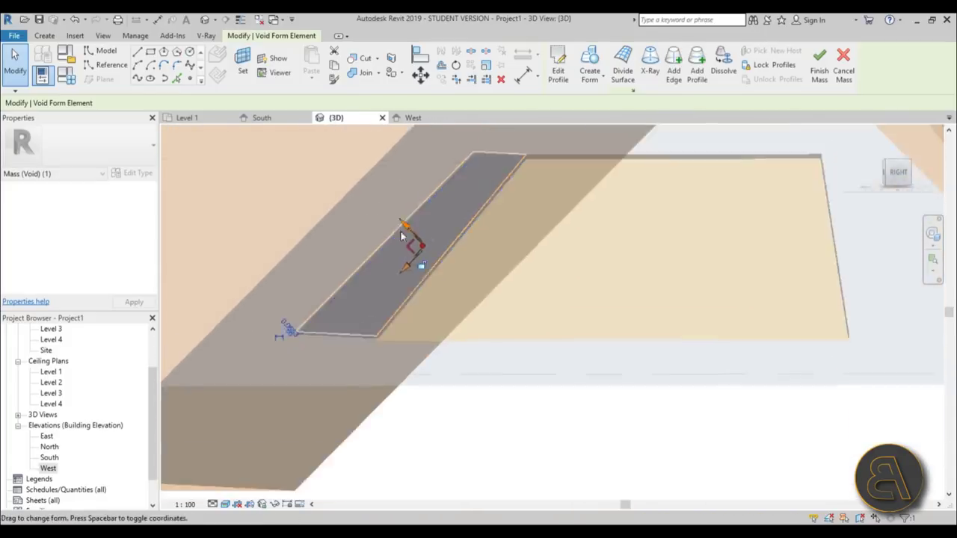
click(505, 397)
Select the slanted side edge of the front face's recess and shift it slightly
shift+middle_drag(505, 396, 374, 284)
scroll(383, 294, up, 5)
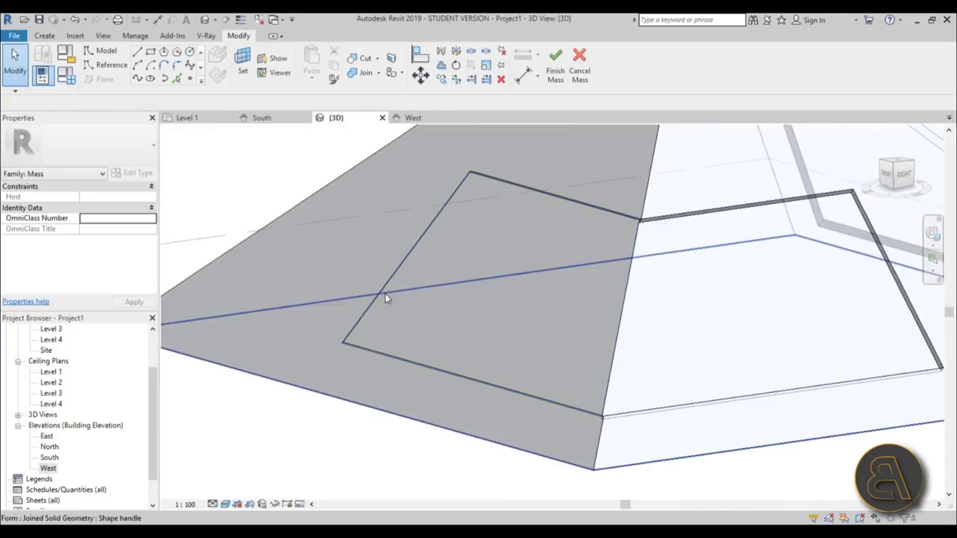
scroll(378, 297, up, 4)
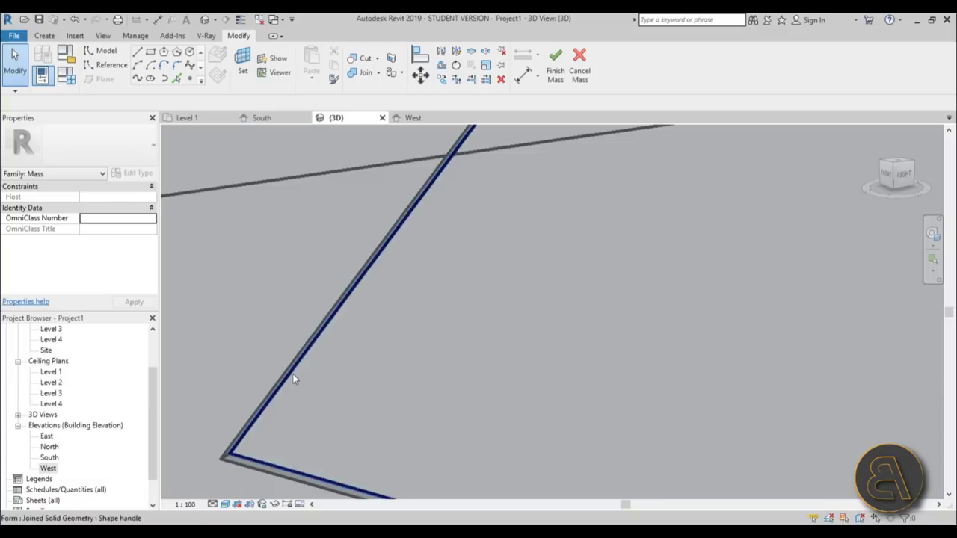
click(293, 378)
scroll(408, 346, down, 3)
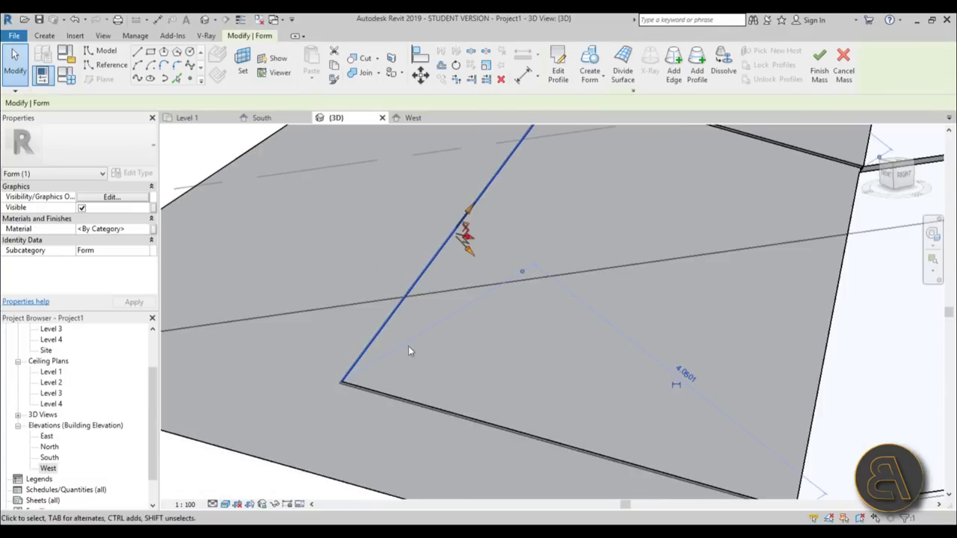
shift+middle_drag(474, 256, 545, 299)
mouse_move(545, 300)
mouse_down()
mouse_move(505, 280)
mouse_move(519, 277)
mouse_move(532, 298)
mouse_move(543, 293)
mouse_up()
scroll(537, 273, down, 5)
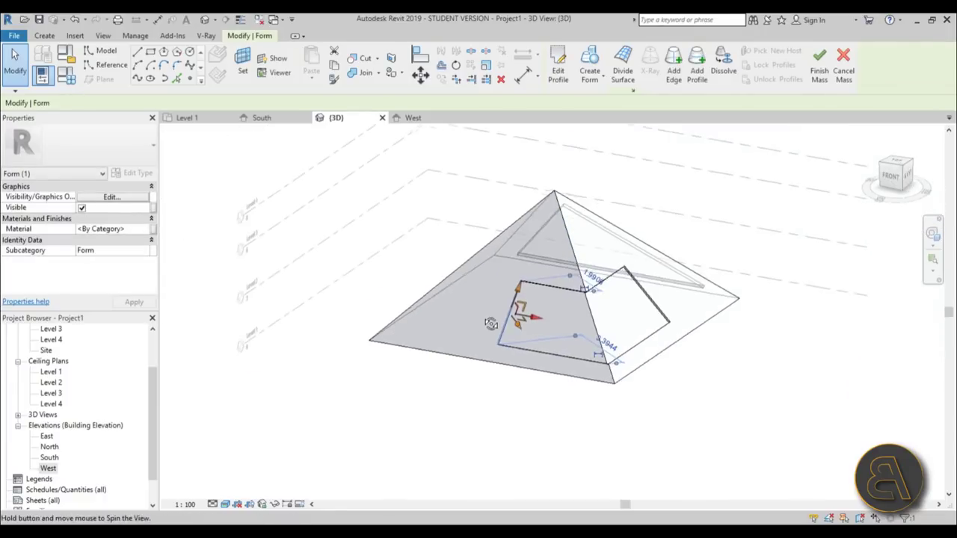
click(491, 402)
shift+middle_drag(492, 402, 381, 382)
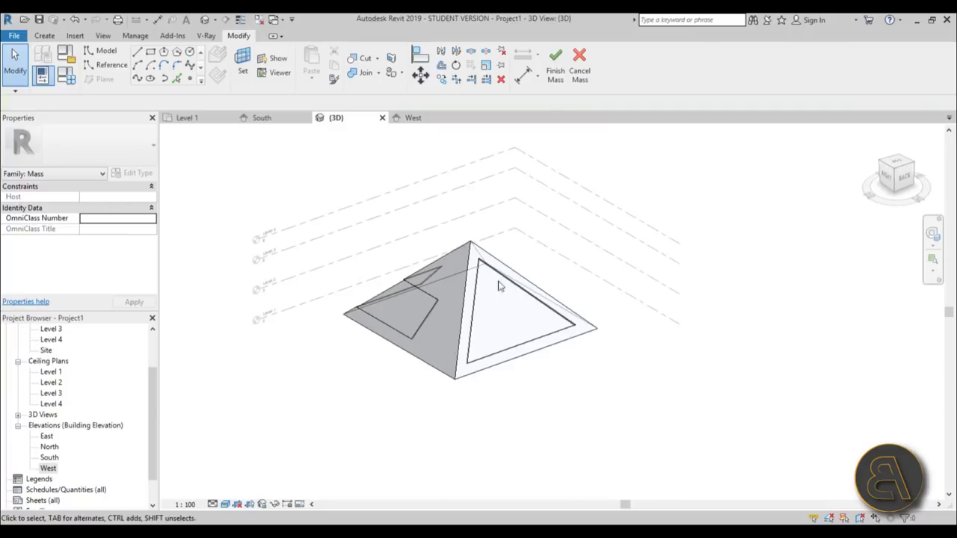
Finish the in-place pyramid mass and check its recesses from several sides
click(556, 74)
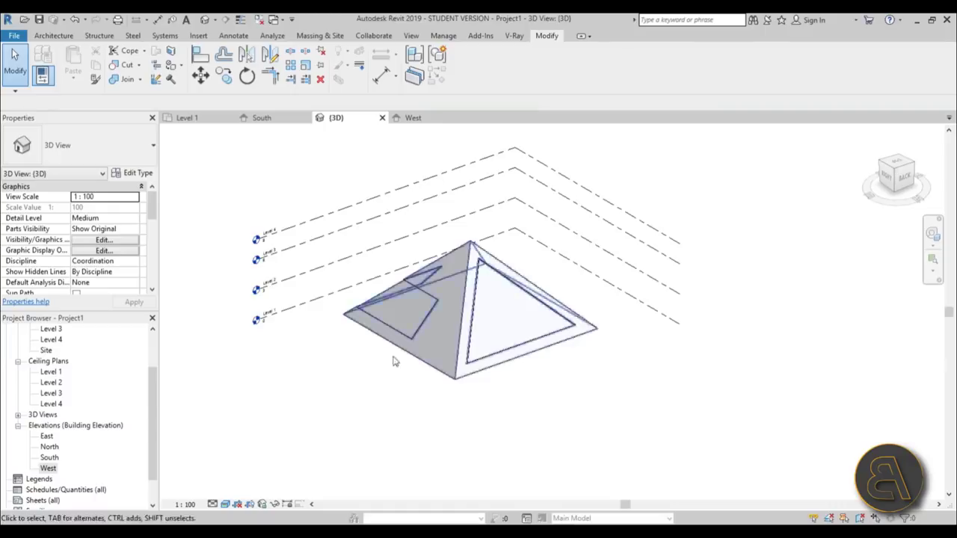
shift+middle_drag(393, 363, 607, 387)
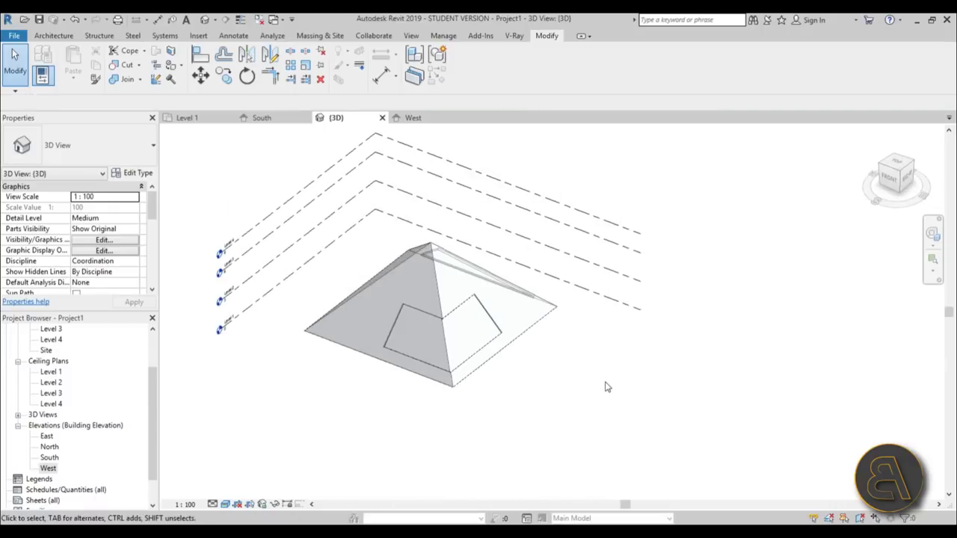
click(387, 291)
shift+middle_drag(615, 399, 454, 331)
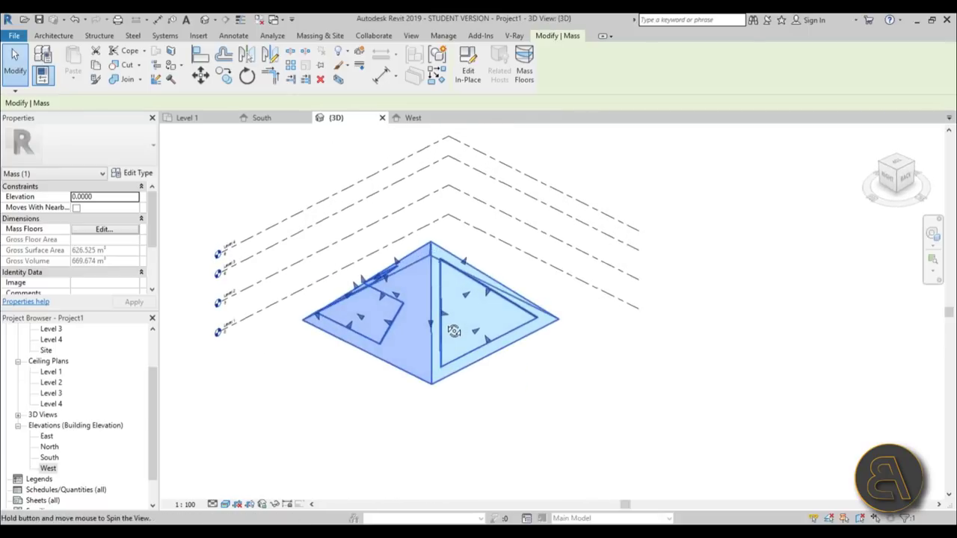
click(517, 426)
scroll(449, 214, up, 5)
scroll(442, 258, down, 4)
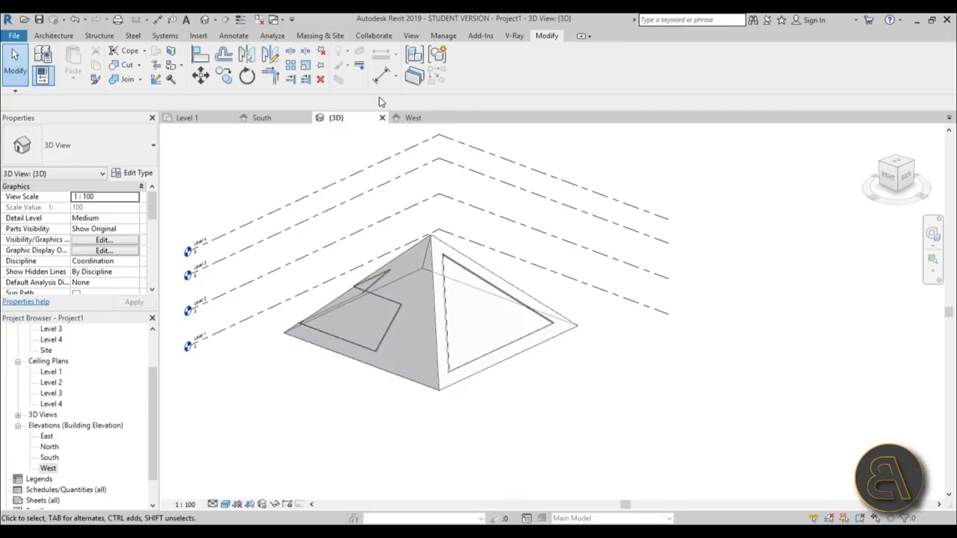
Create a Generic - 400mm roof by face on the pyramid's outer sloped faces, leaving the recessed faces open
click(340, 37)
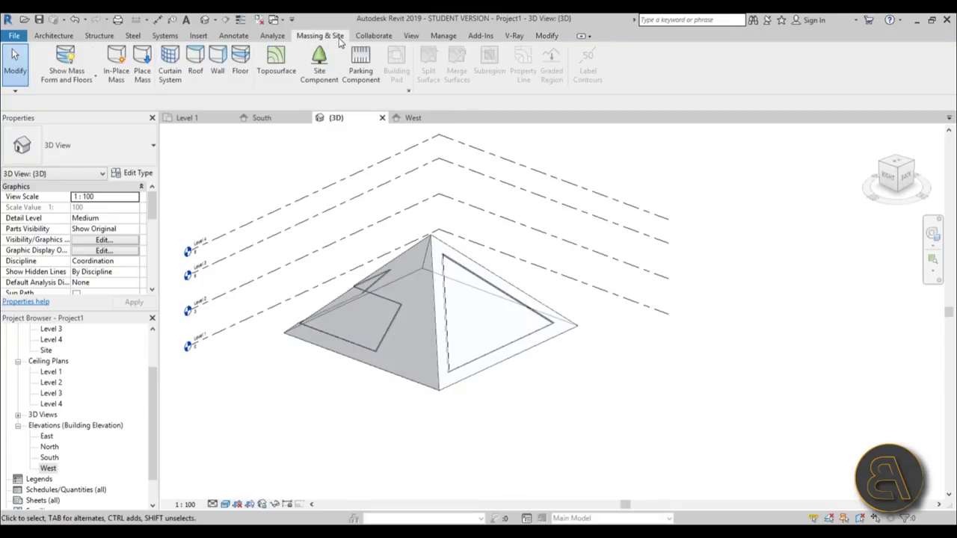
click(196, 71)
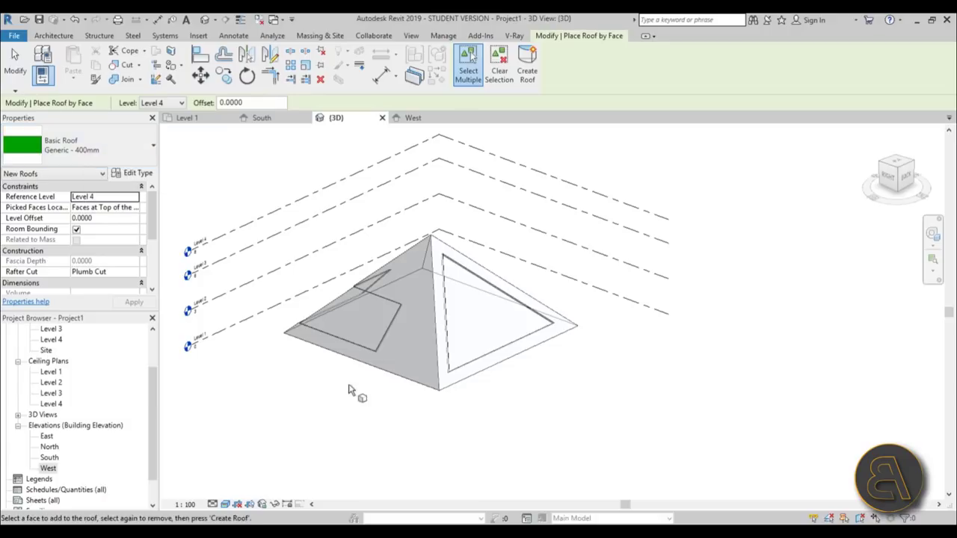
click(400, 373)
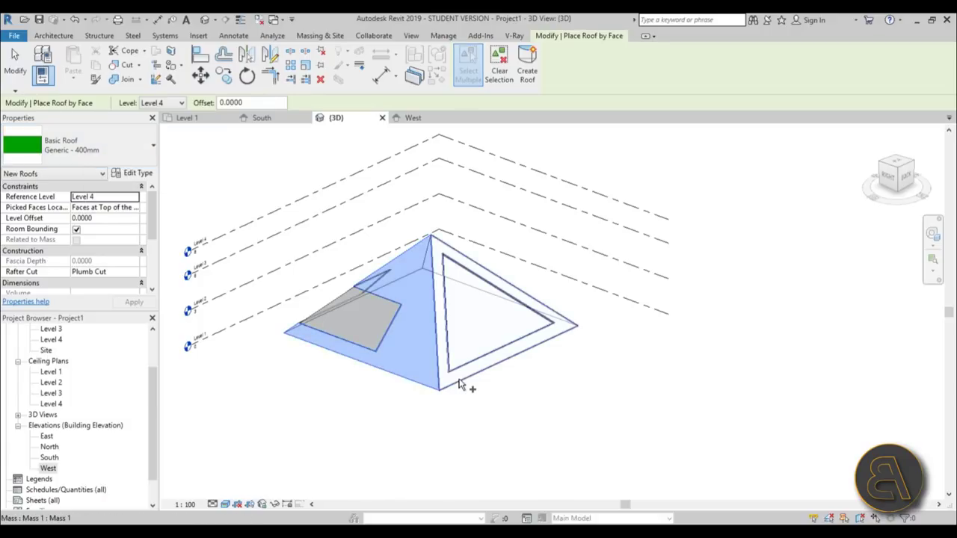
shift+middle_drag(658, 359, 406, 386)
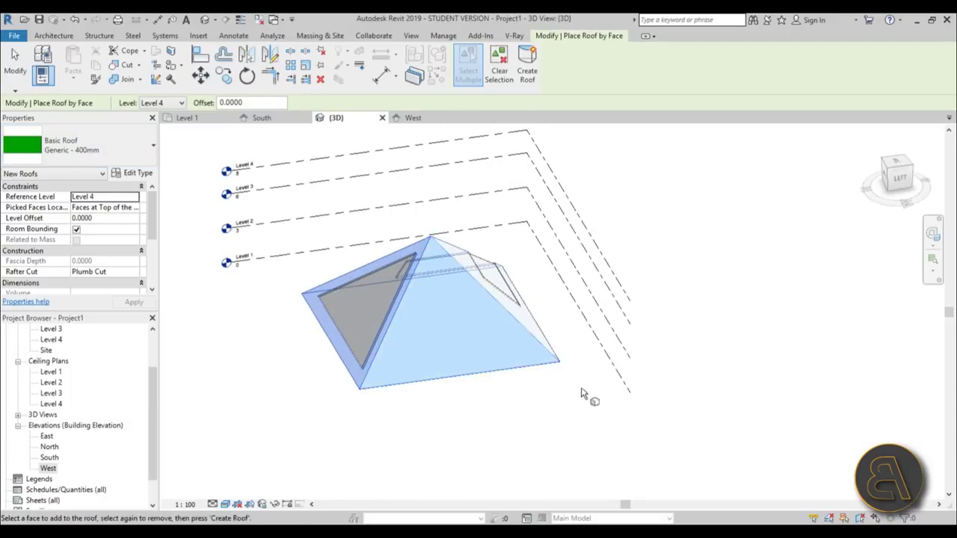
shift+middle_drag(583, 393, 456, 351)
click(533, 74)
shift+middle_drag(566, 368, 400, 363)
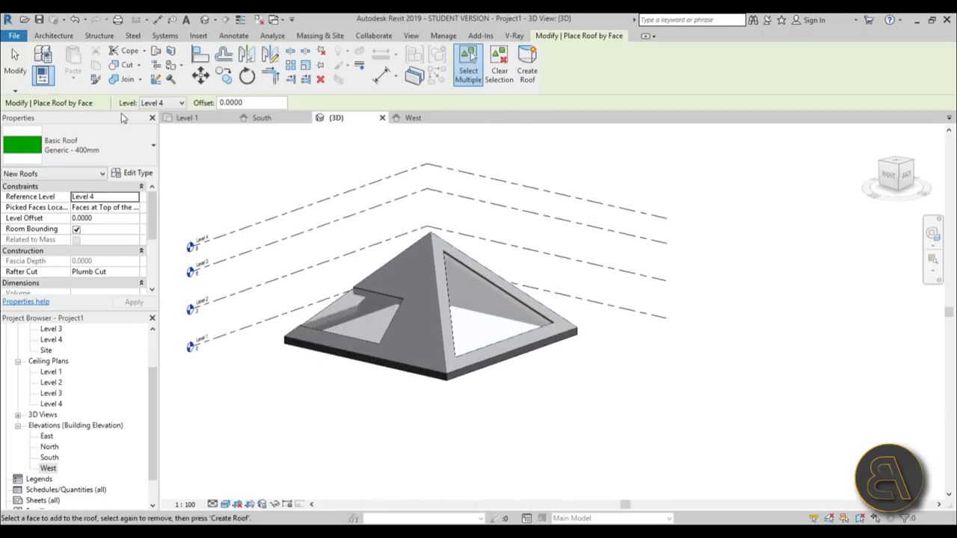
click(16, 78)
click(417, 379)
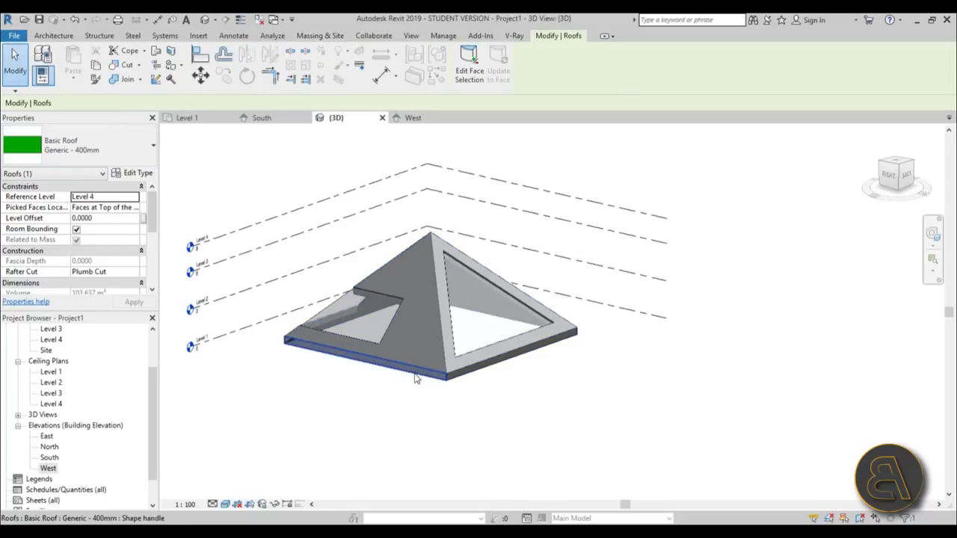
shift+middle_drag(419, 407, 462, 335)
key(Escape)
Start a 1500 x 3000mm curtain system by face with the triangular recess's face as its first face
scroll(376, 359, up, 5)
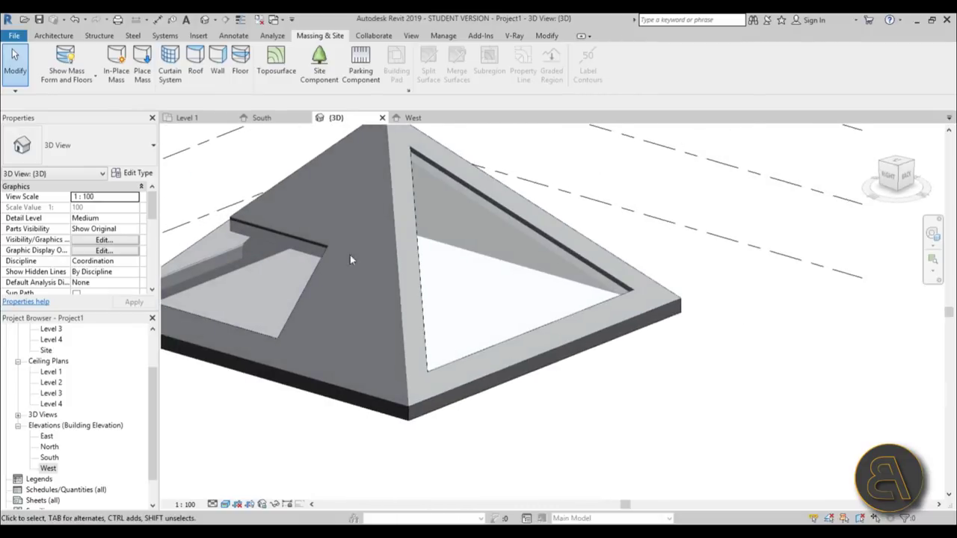
click(170, 74)
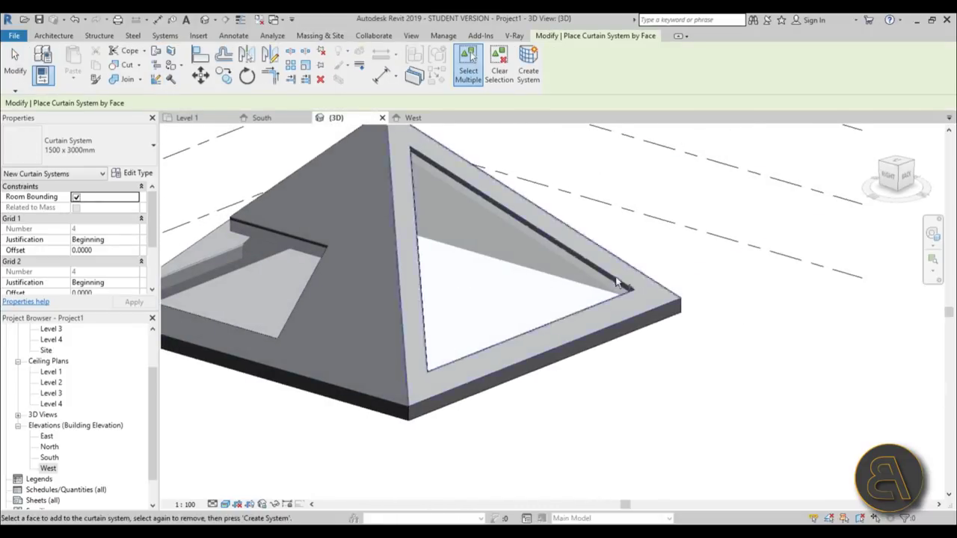
scroll(598, 286, up, 2)
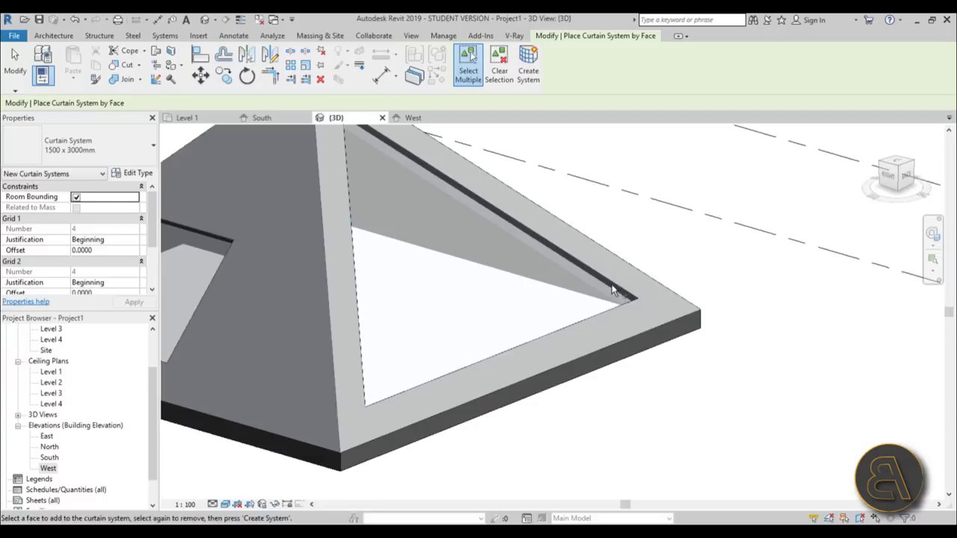
scroll(612, 291, up, 5)
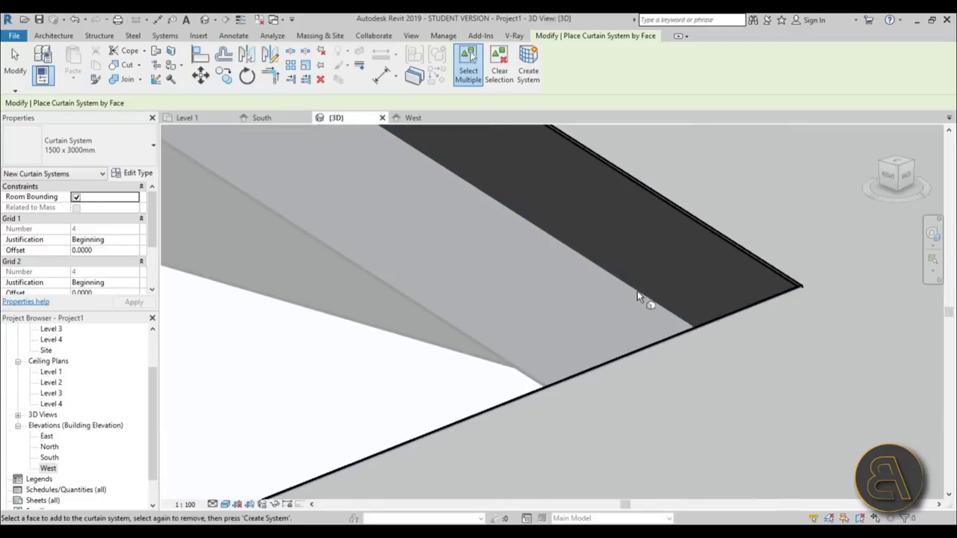
shift+middle_drag(635, 291, 431, 329)
click(413, 327)
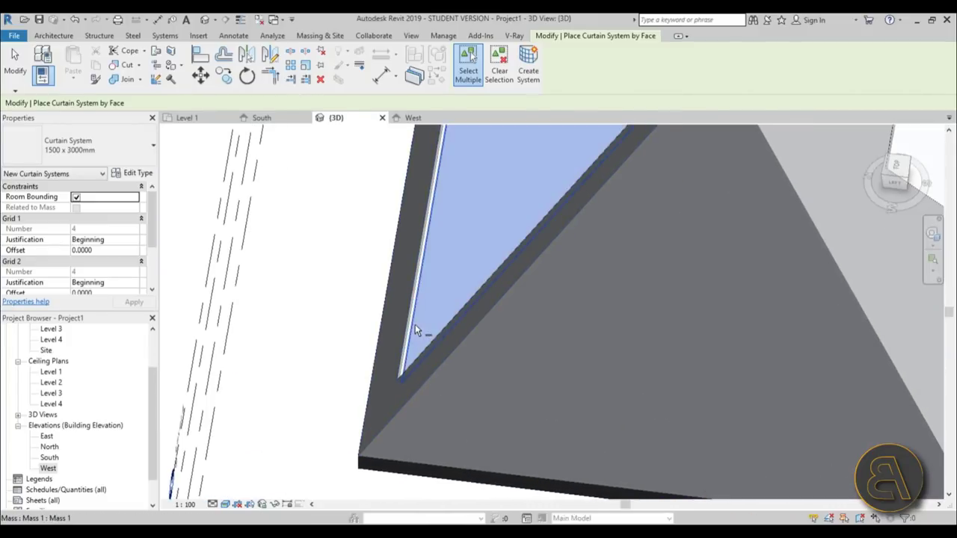
scroll(415, 324, down, 5)
shift+middle_drag(359, 368, 491, 397)
Add the two four-sided recess faces at the corner to the selection and create one curtain system across all three recesses
scroll(490, 397, up, 5)
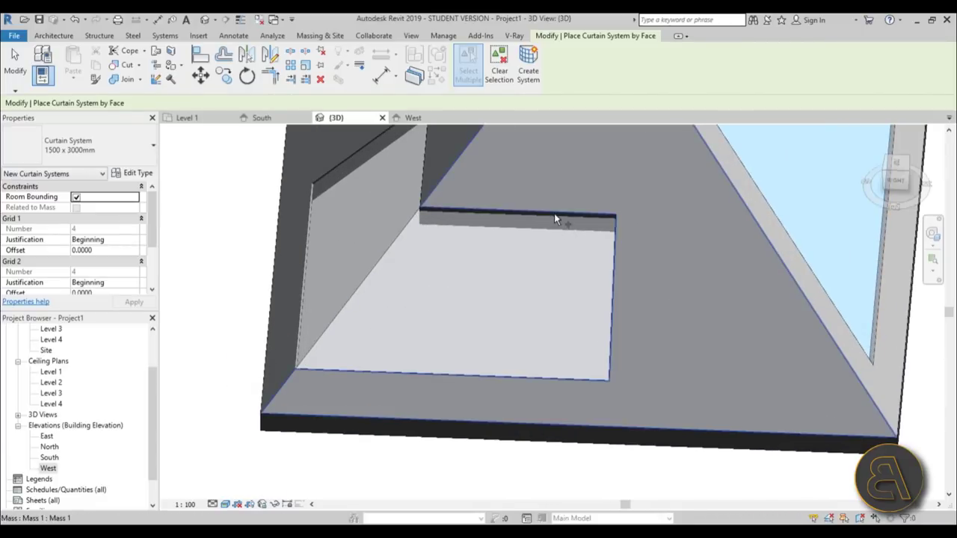
shift+middle_drag(440, 321, 387, 210)
scroll(358, 308, up, 2)
click(360, 300)
scroll(407, 400, up, 3)
scroll(399, 408, down, 3)
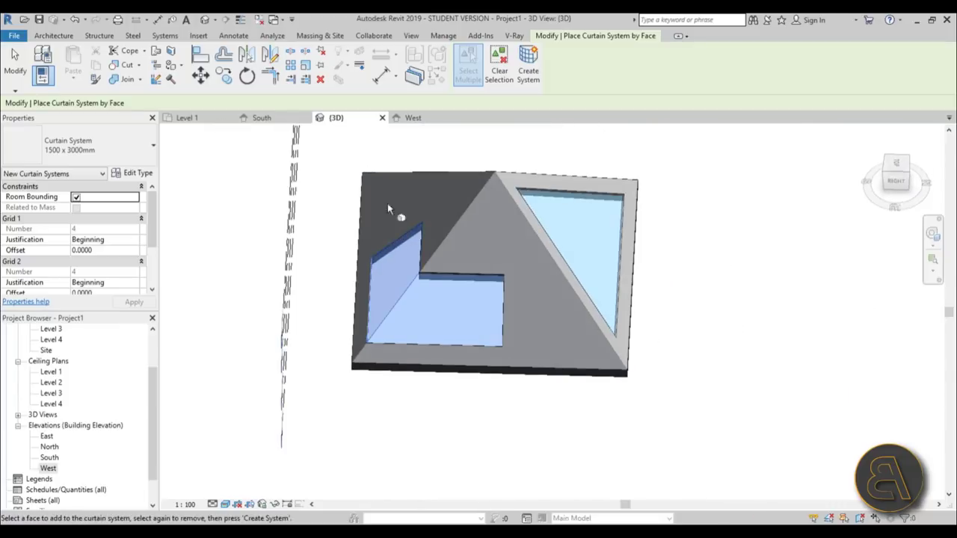
click(527, 75)
Check the curtain grids in the recesses and undo the curtain system made across all three
shift+middle_drag(718, 392, 502, 281)
shift+middle_drag(437, 379, 610, 407)
shift+middle_drag(571, 343, 522, 307)
scroll(523, 307, up, 4)
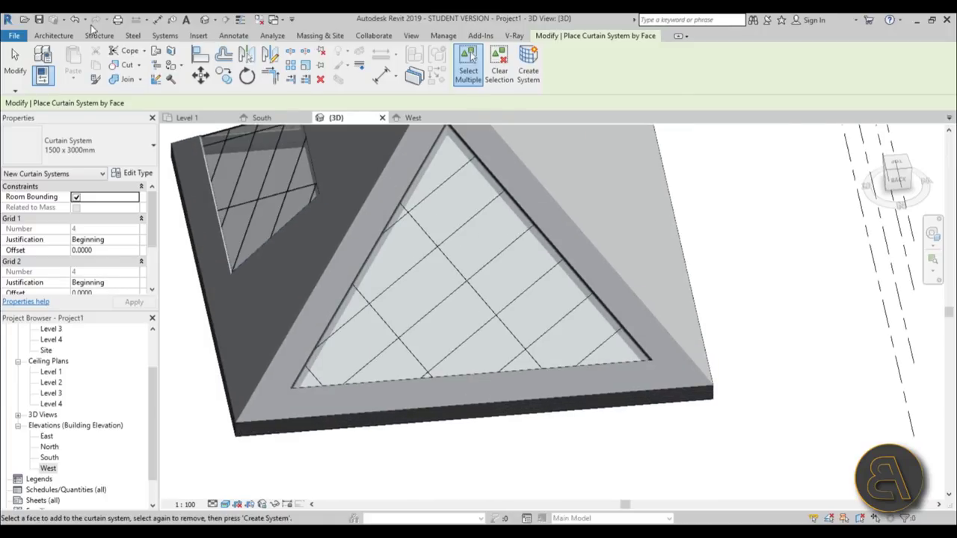
click(72, 21)
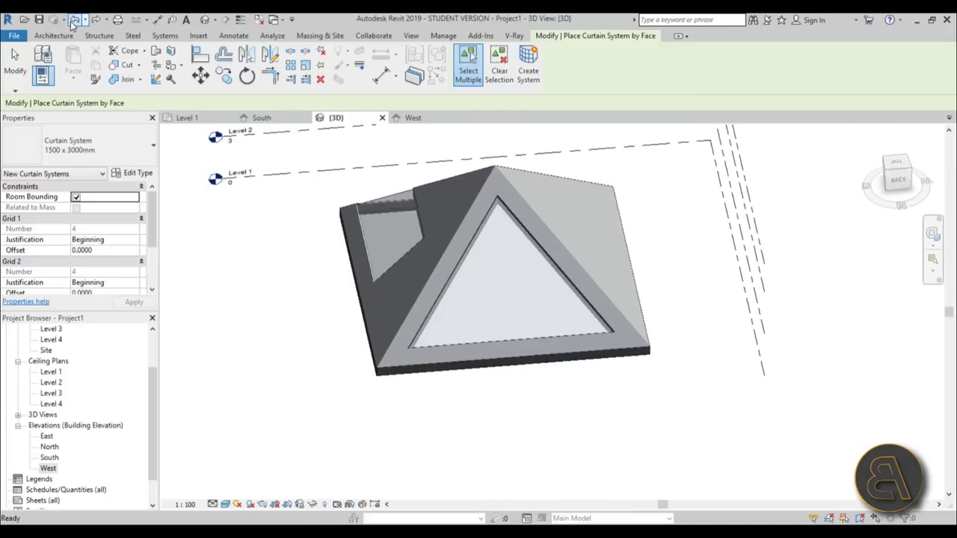
Create a 1500 x 3000mm curtain system on the triangular recess face only and set its Grid 1 and Grid 2 angles to 45°
click(488, 341)
click(528, 75)
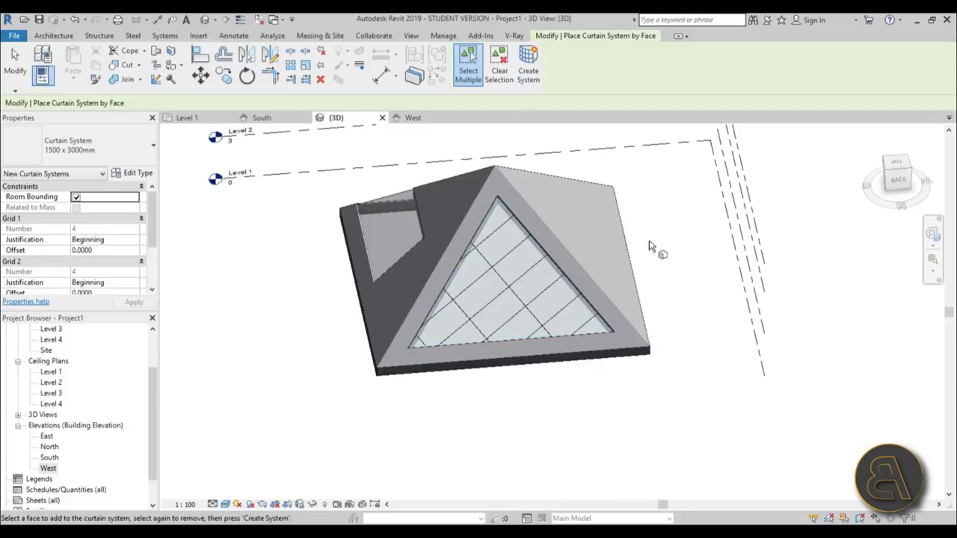
scroll(651, 291, up, 5)
click(507, 282)
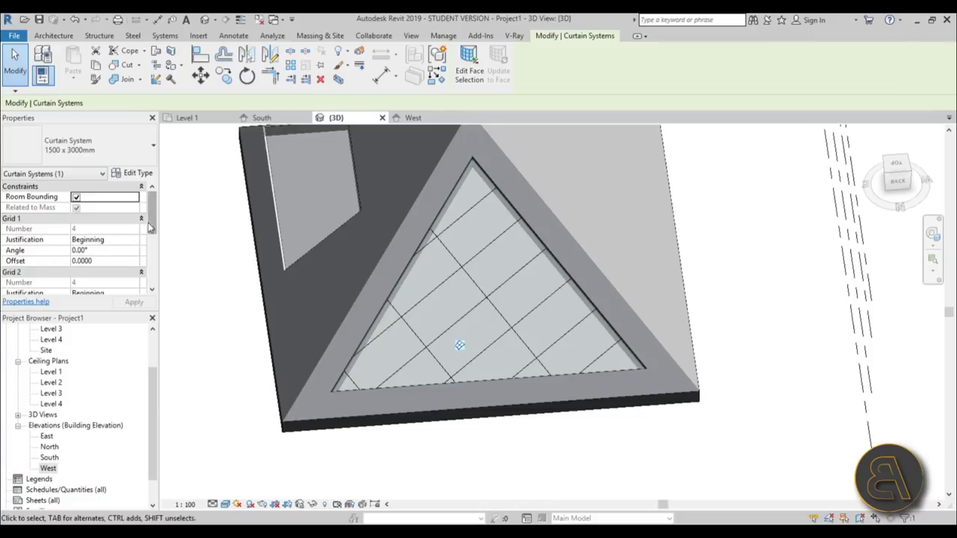
drag(148, 222, 152, 239)
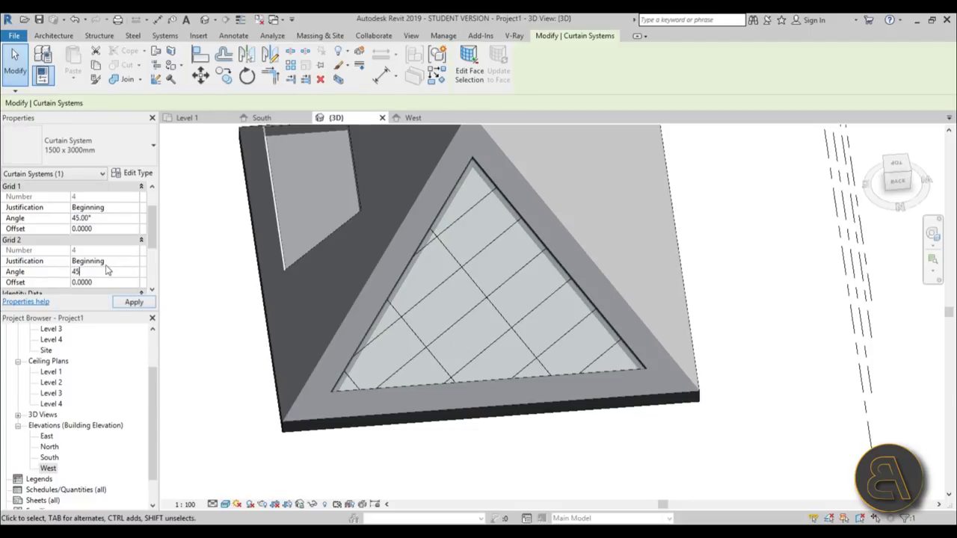
click(133, 303)
click(543, 423)
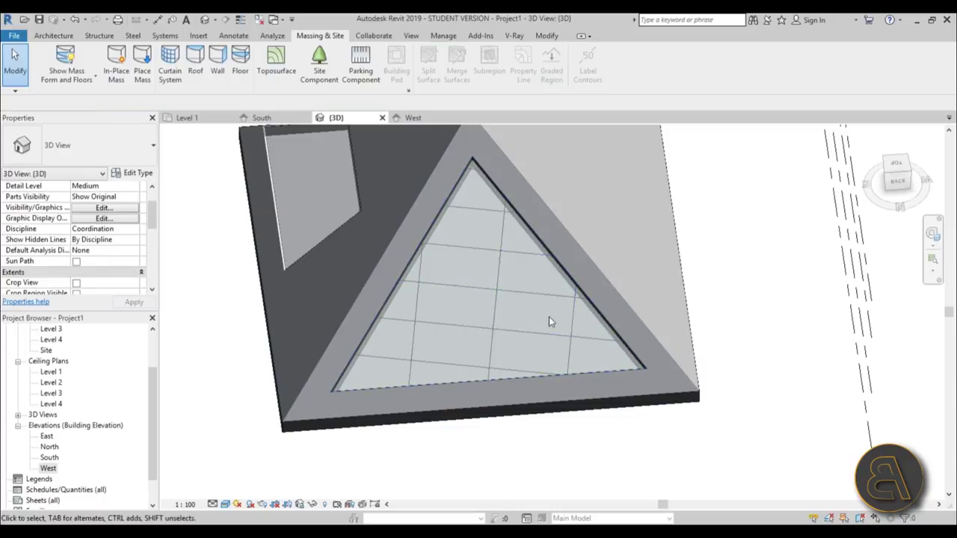
Create a 1500 x 3000mm curtain system across the two four-sided recess faces that meet at the pyramid's corner
scroll(493, 329, down, 4)
shift+middle_drag(437, 340, 608, 264)
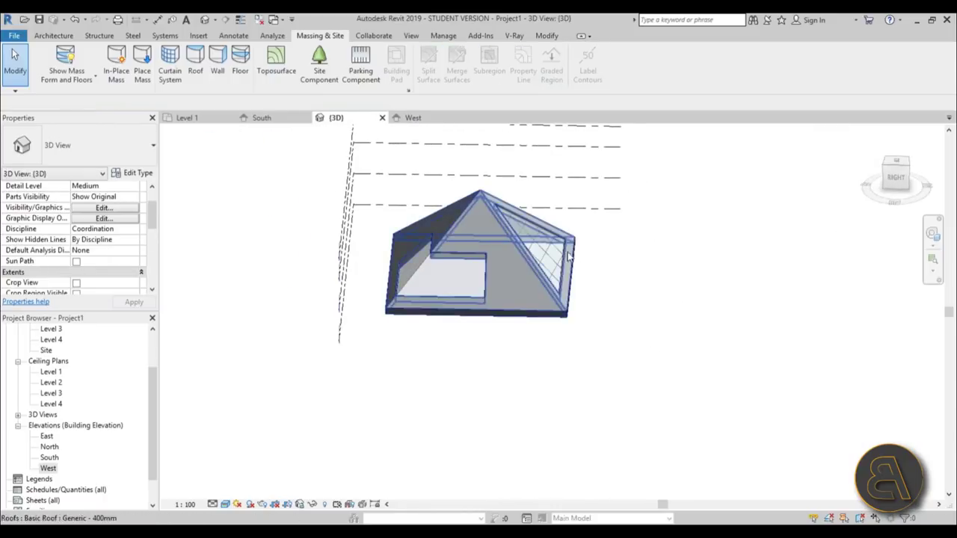
shift+middle_drag(574, 302, 748, 314)
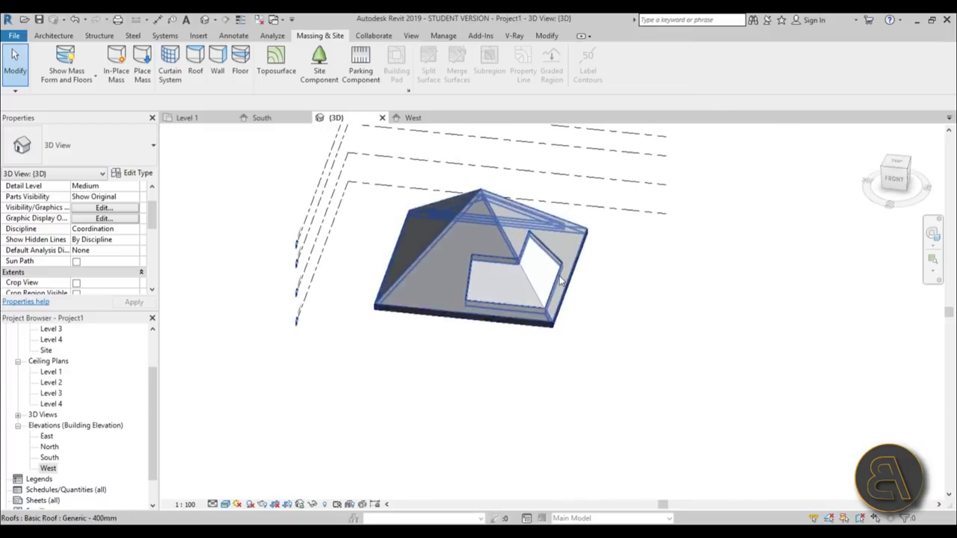
scroll(537, 272, up, 5)
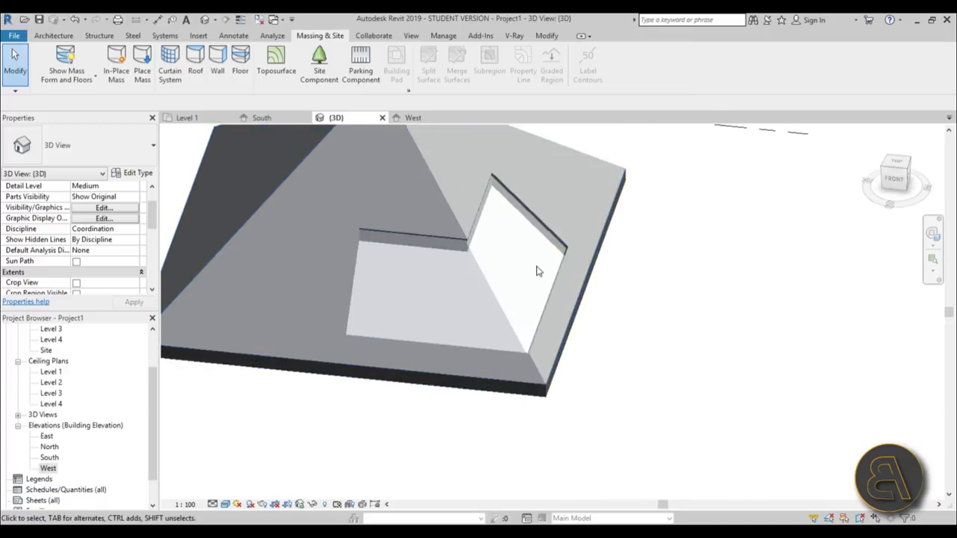
click(170, 75)
click(537, 323)
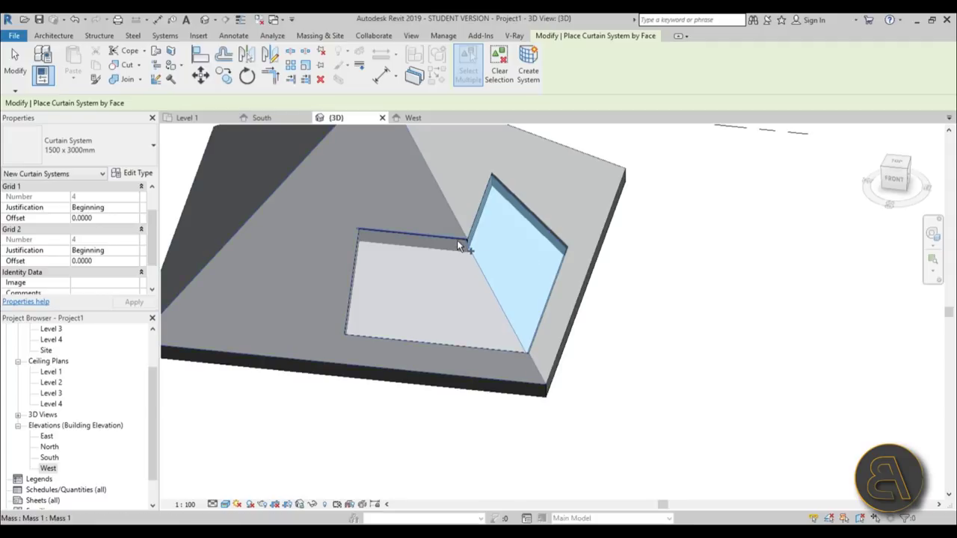
click(452, 344)
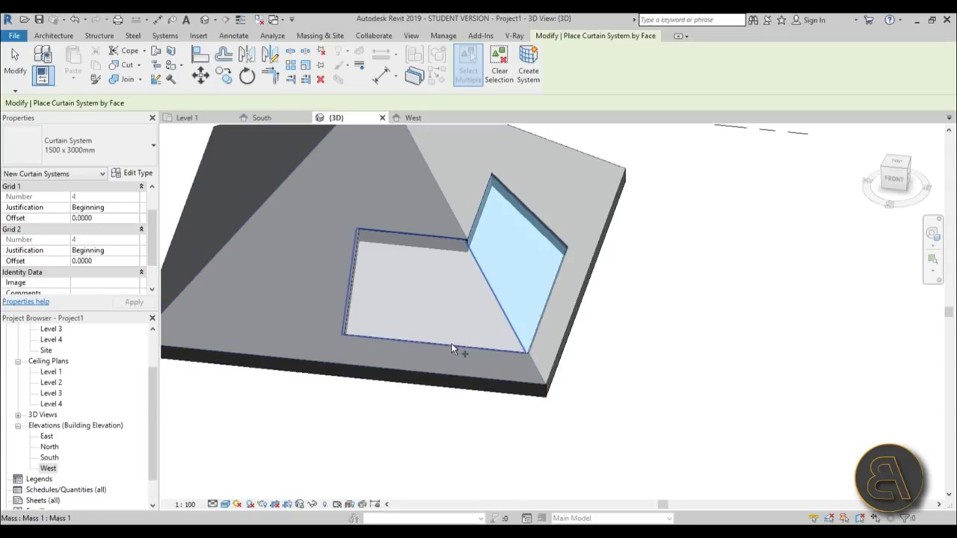
click(529, 76)
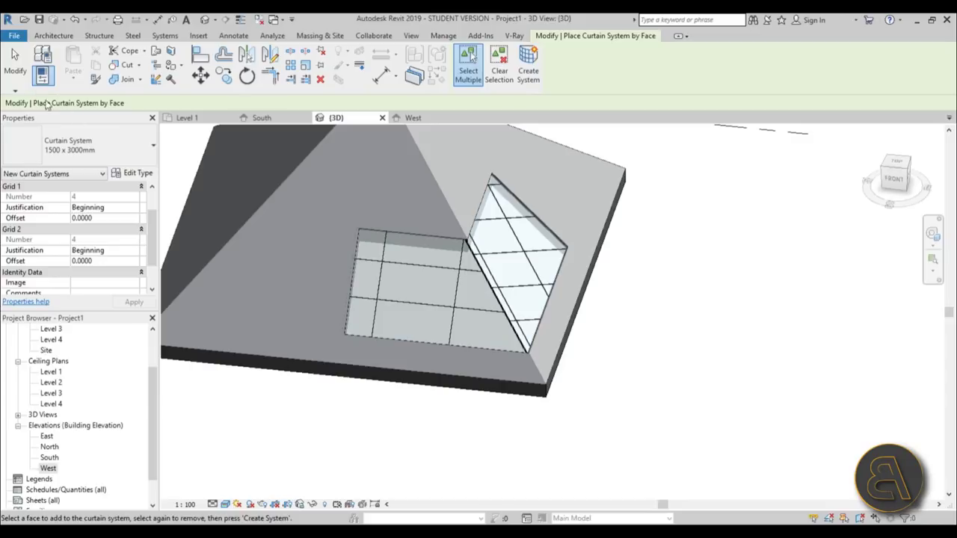
click(15, 64)
scroll(673, 247, down, 3)
shift+middle_drag(673, 247, 637, 259)
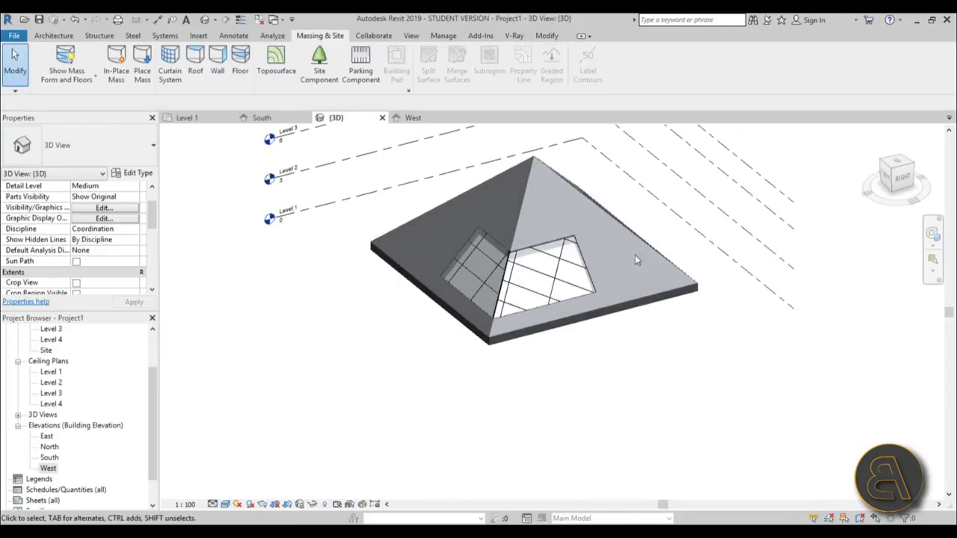
scroll(637, 260, up, 2)
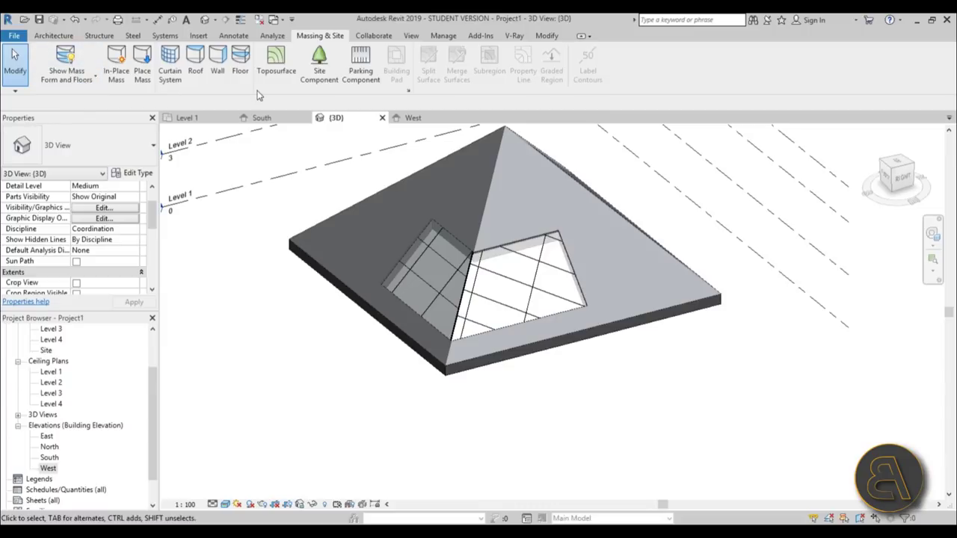
click(697, 316)
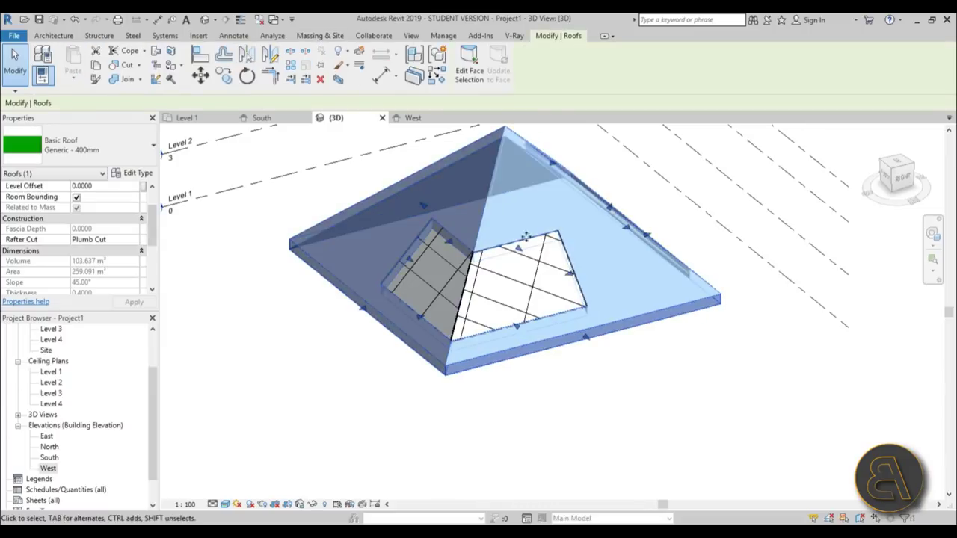
key(Escape)
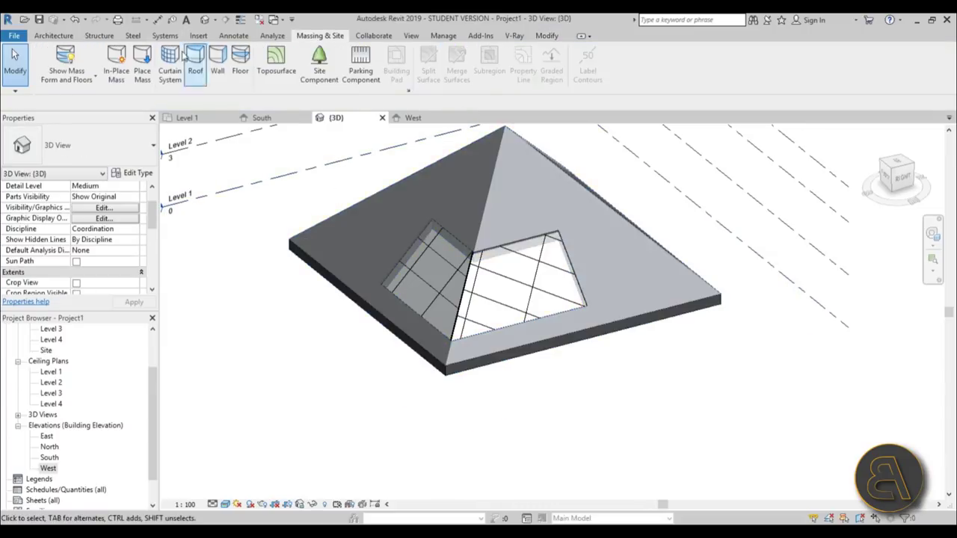
click(240, 71)
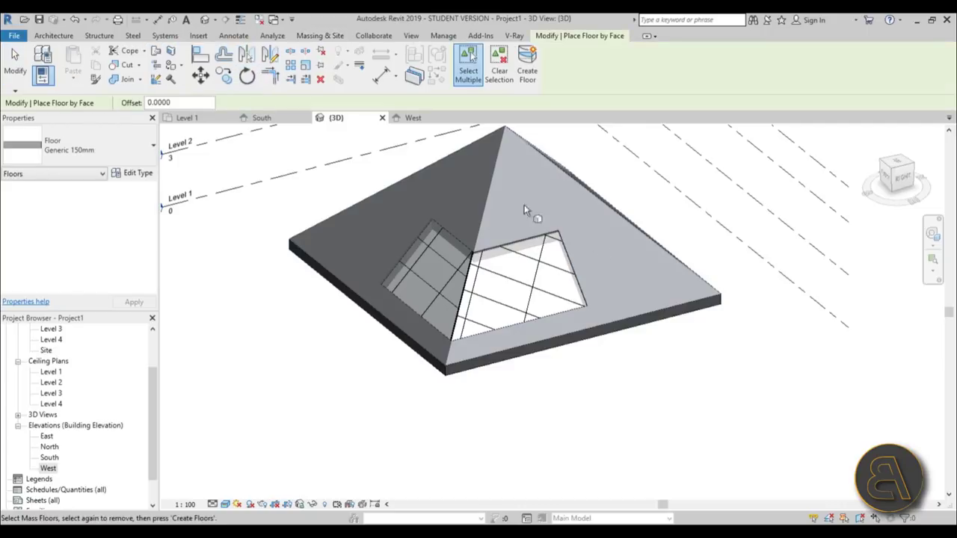
key(Escape)
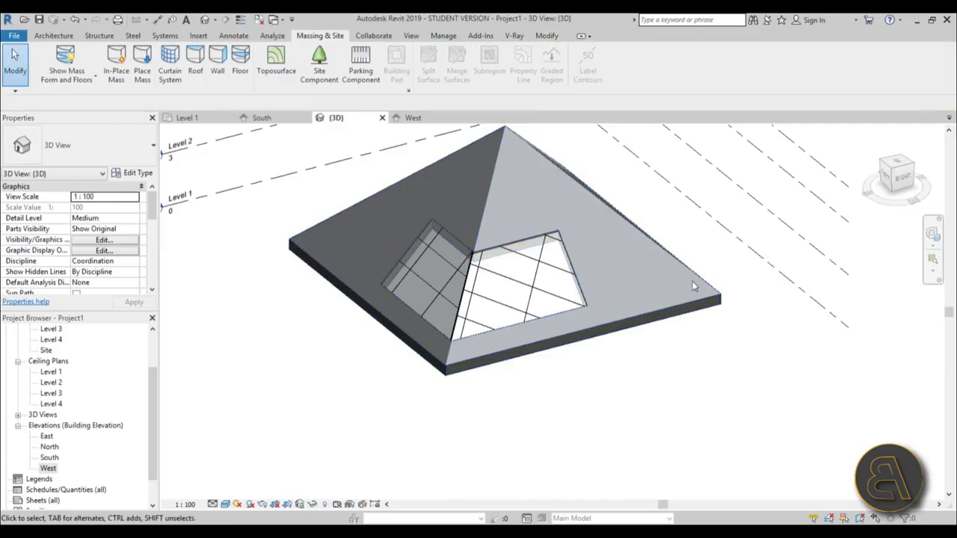
Add mass floors at Level 2 and Level 3 to the pyramid mass
click(693, 278)
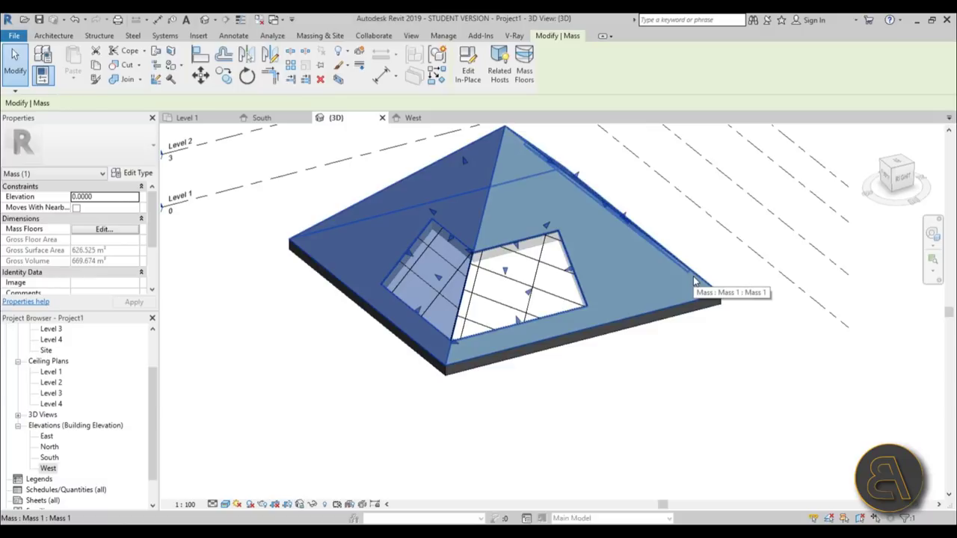
click(524, 64)
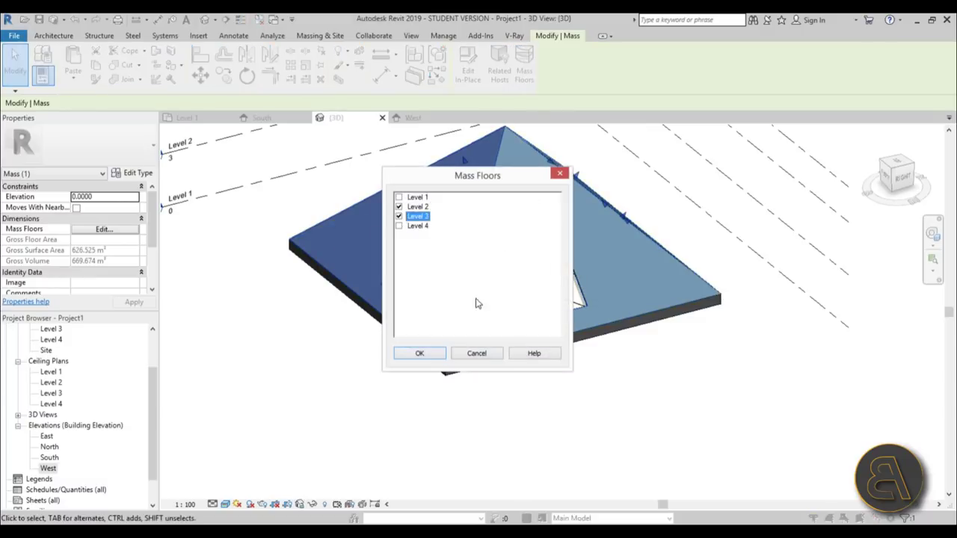
click(419, 354)
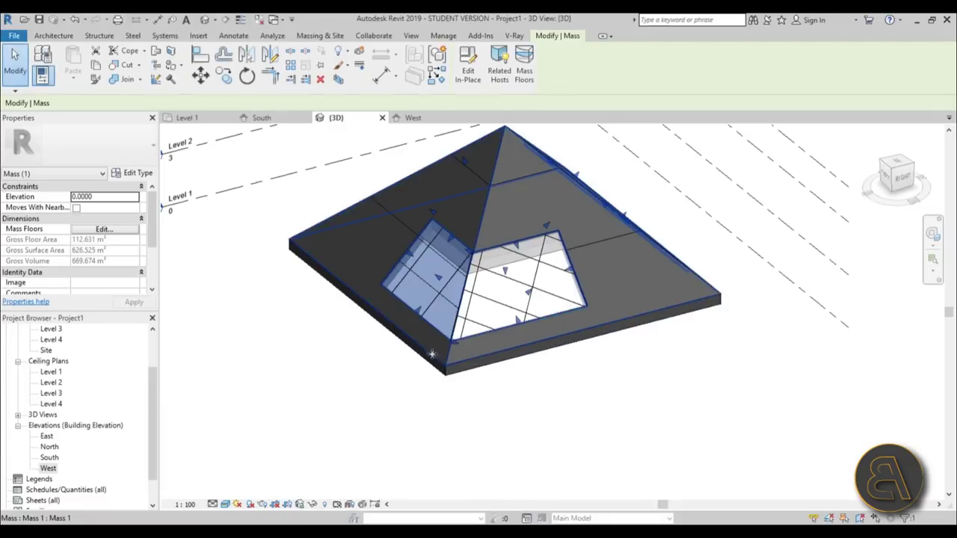
shift+middle_drag(645, 391, 647, 339)
scroll(581, 220, up, 5)
shift+middle_drag(581, 215, 586, 280)
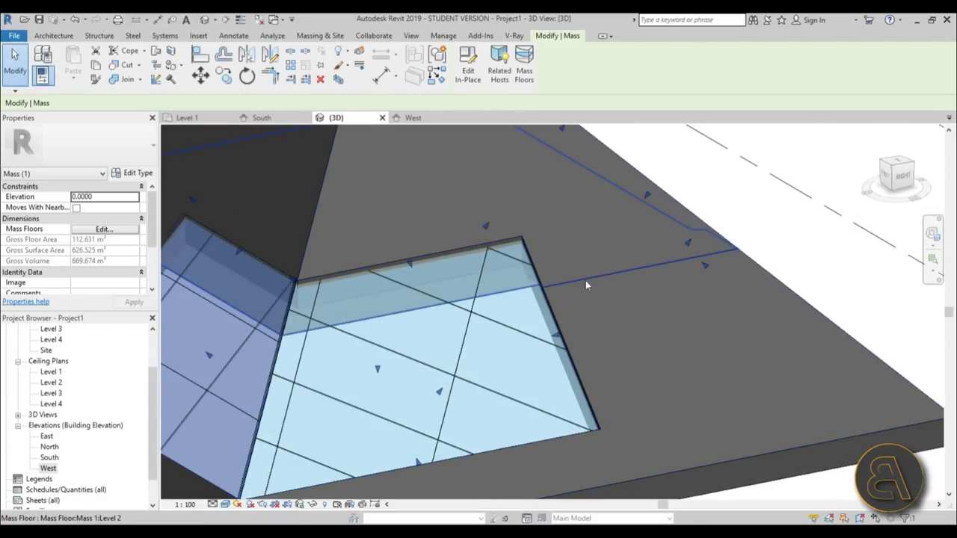
scroll(503, 244, down, 5)
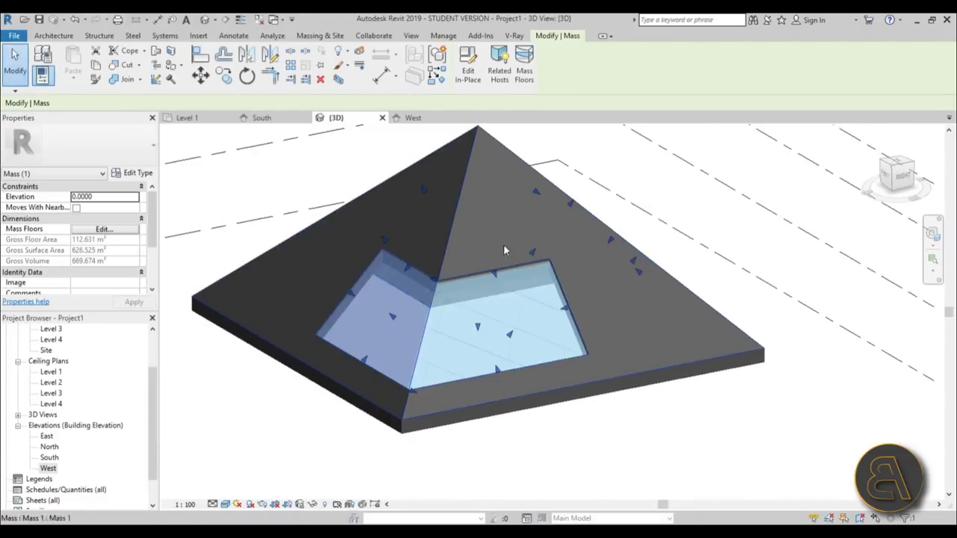
click(306, 36)
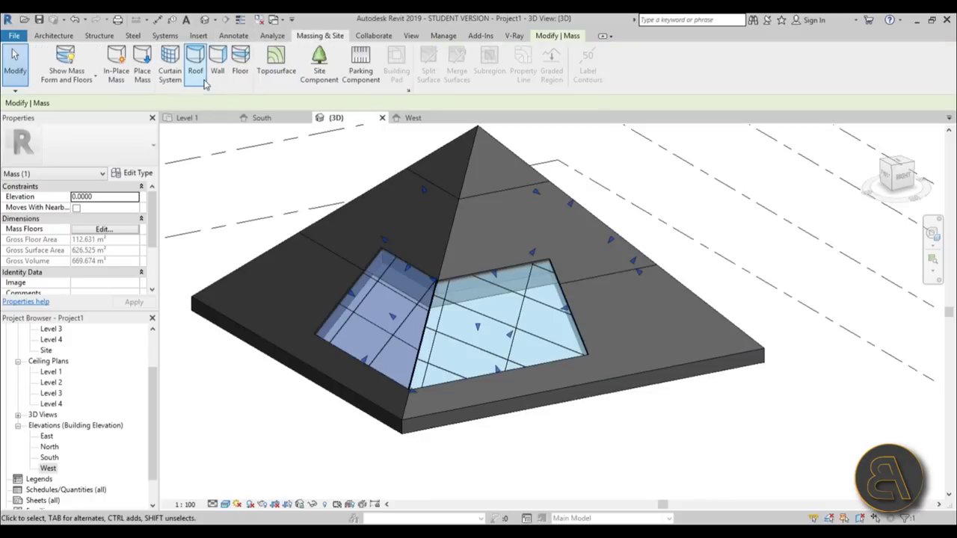
click(240, 71)
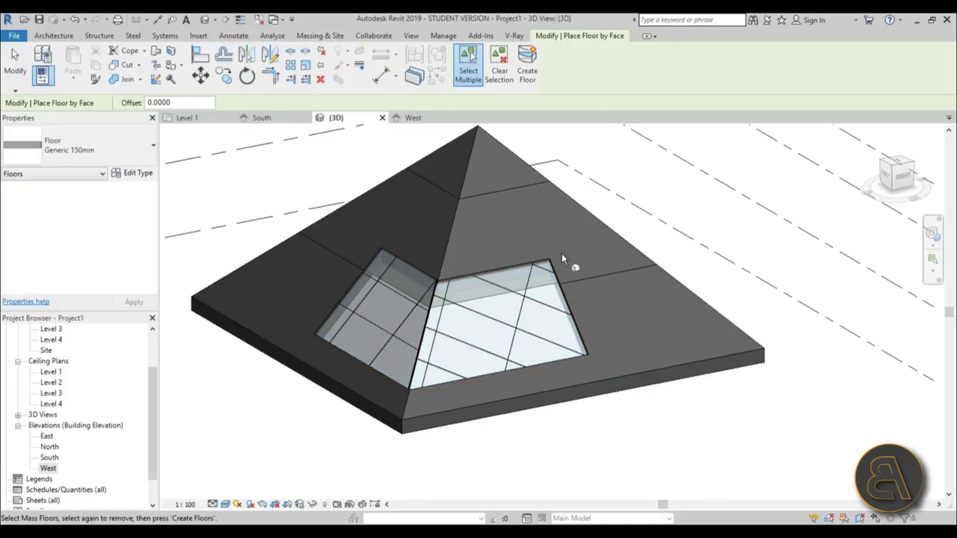
click(585, 276)
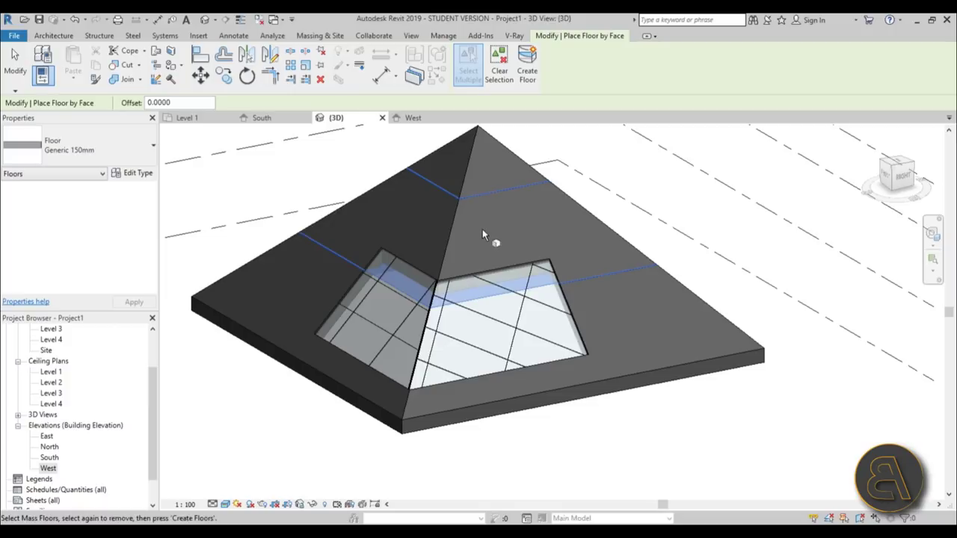
key(Escape)
scroll(482, 314, up, 5)
click(428, 289)
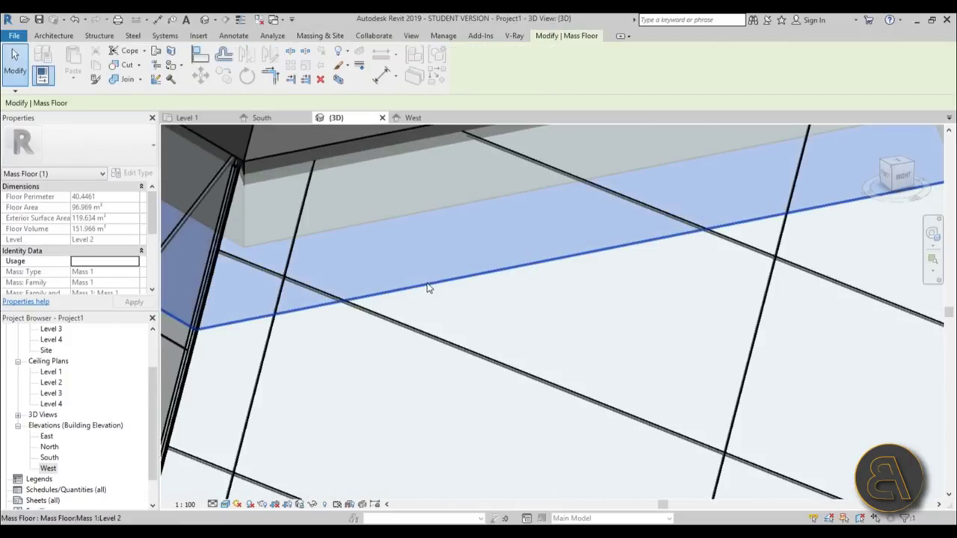
shift+middle_drag(427, 284, 459, 229)
key(Escape)
click(455, 219)
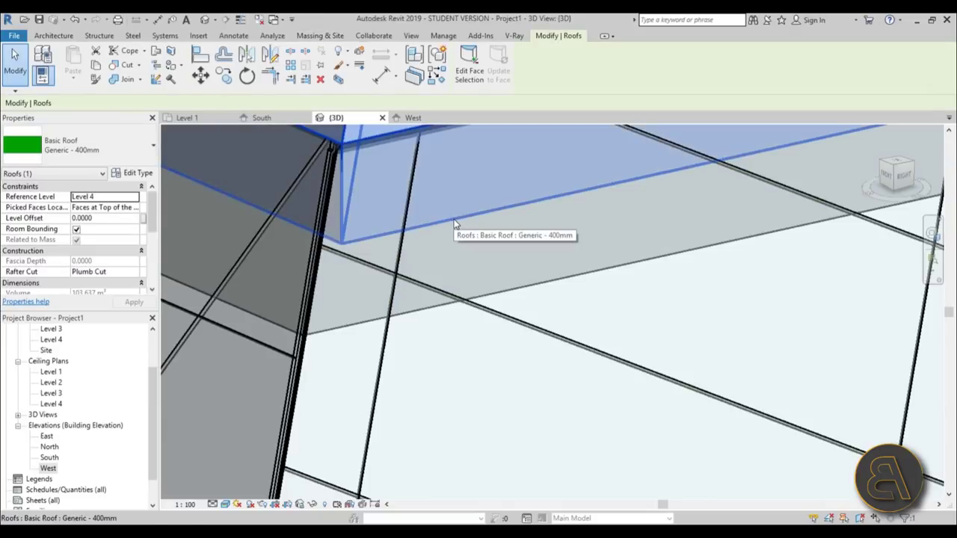
key(Escape)
Create a Generic 150mm floor by face from the Level 2 mass floor
click(500, 295)
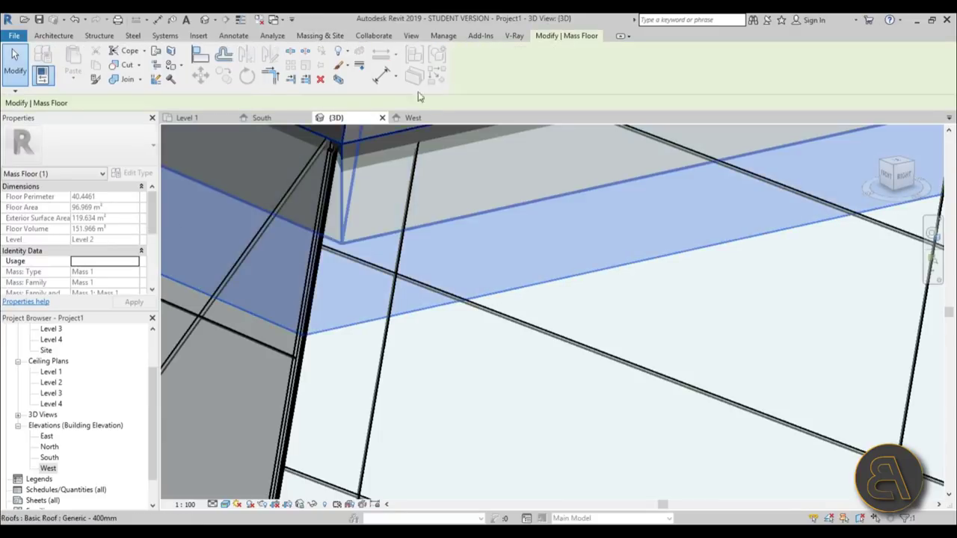
click(329, 36)
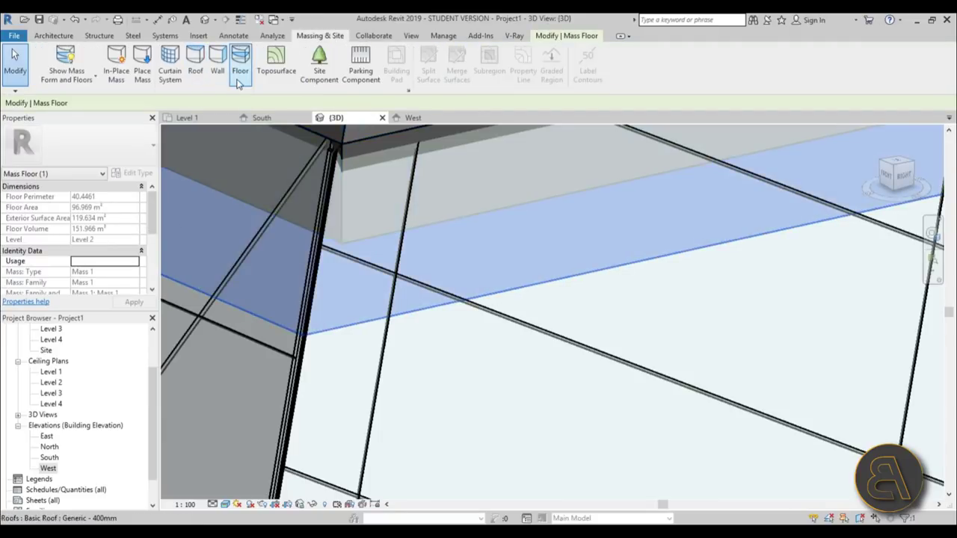
click(239, 71)
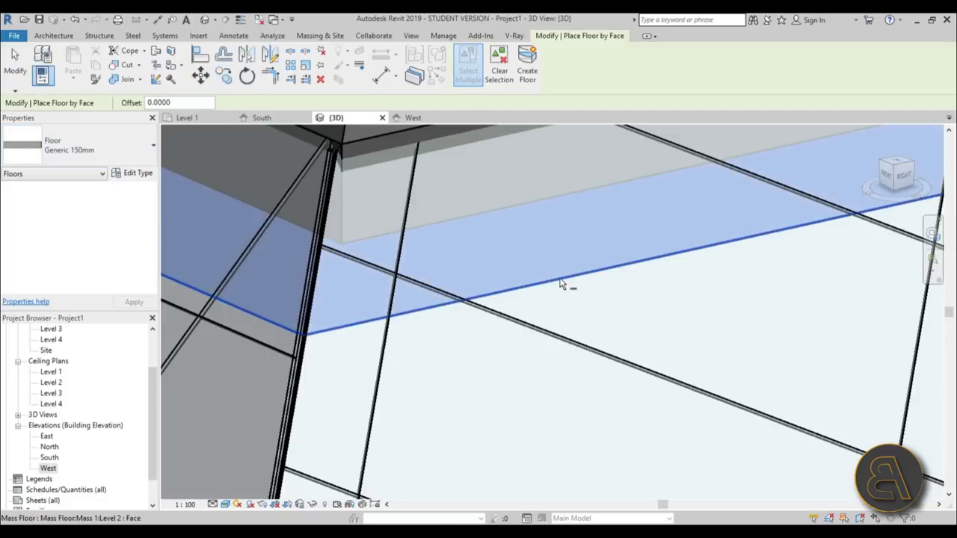
click(526, 75)
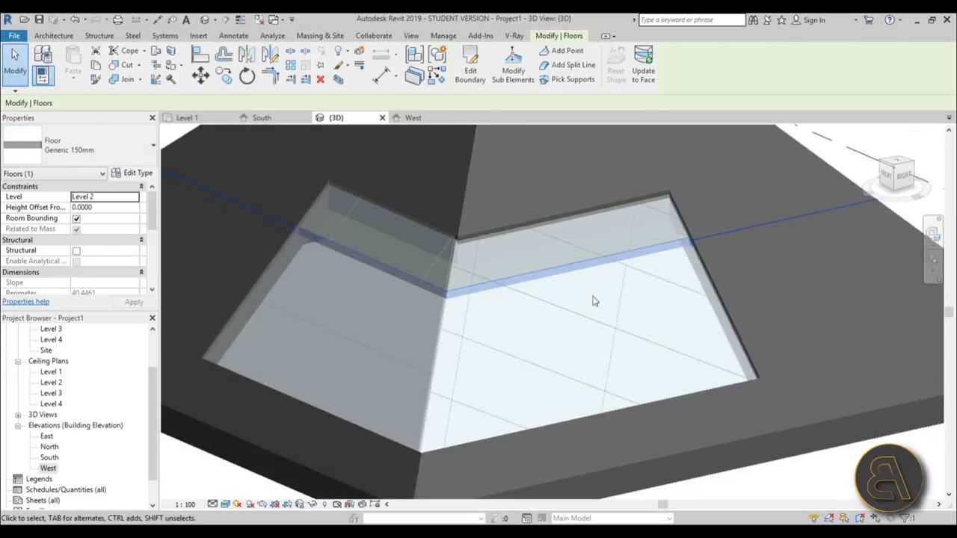
shift+middle_drag(593, 300, 673, 284)
scroll(673, 284, up, 3)
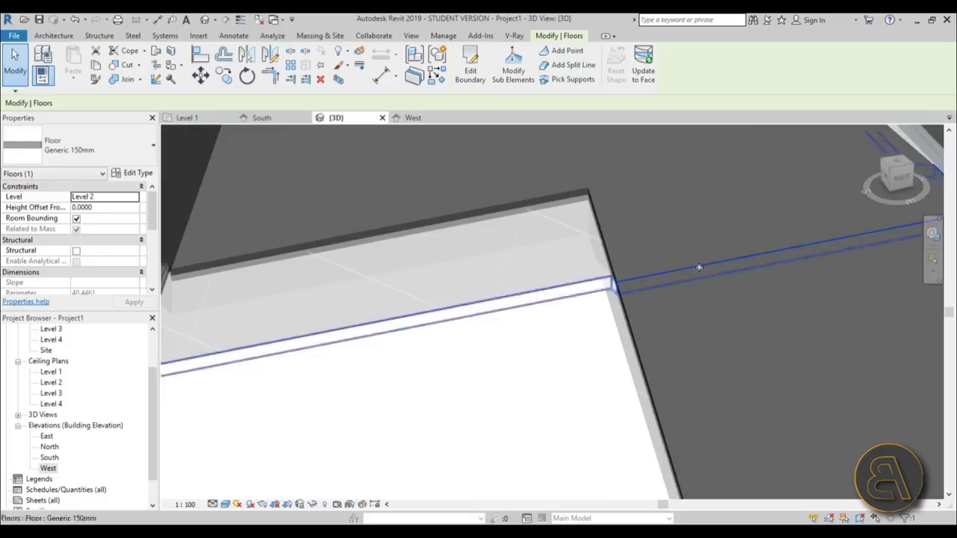
scroll(768, 266, down, 3)
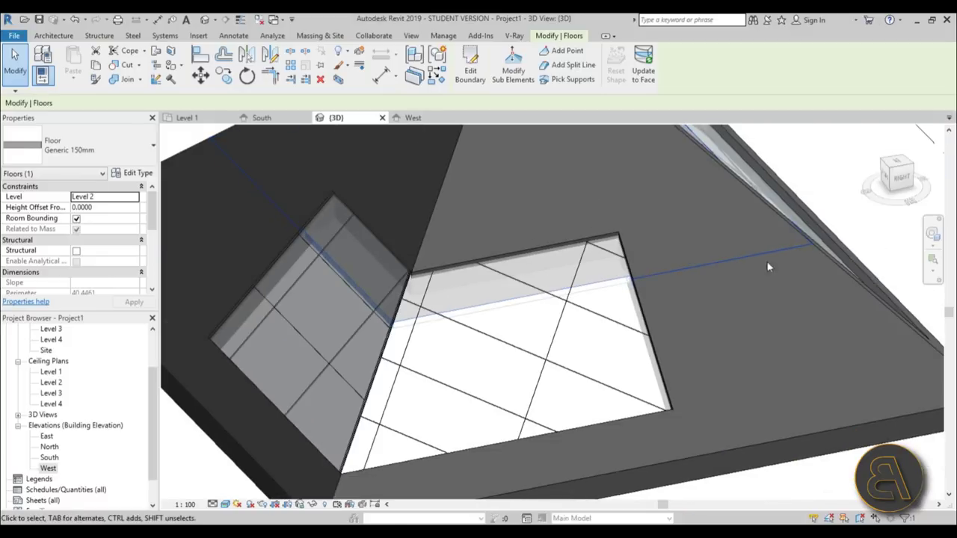
Examine how the floor meets the recesses in the Level 2 ceiling plan and return to the 3D view
double_click(52, 393)
double_click(51, 382)
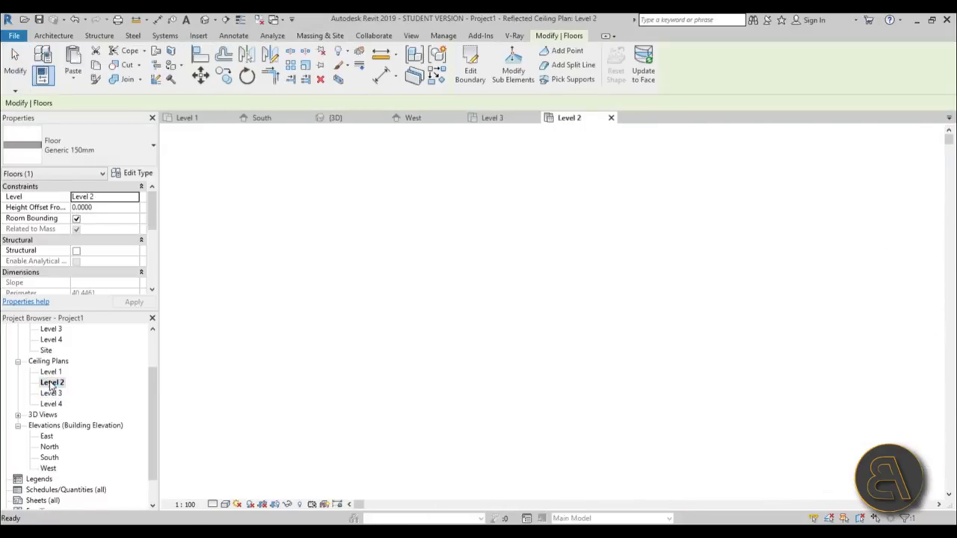
scroll(568, 314, up, 5)
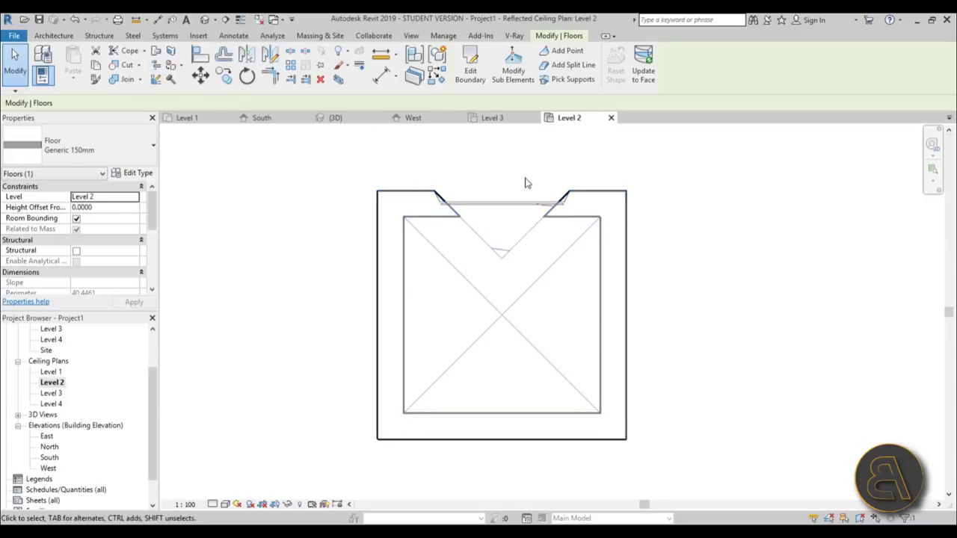
scroll(408, 200, up, 4)
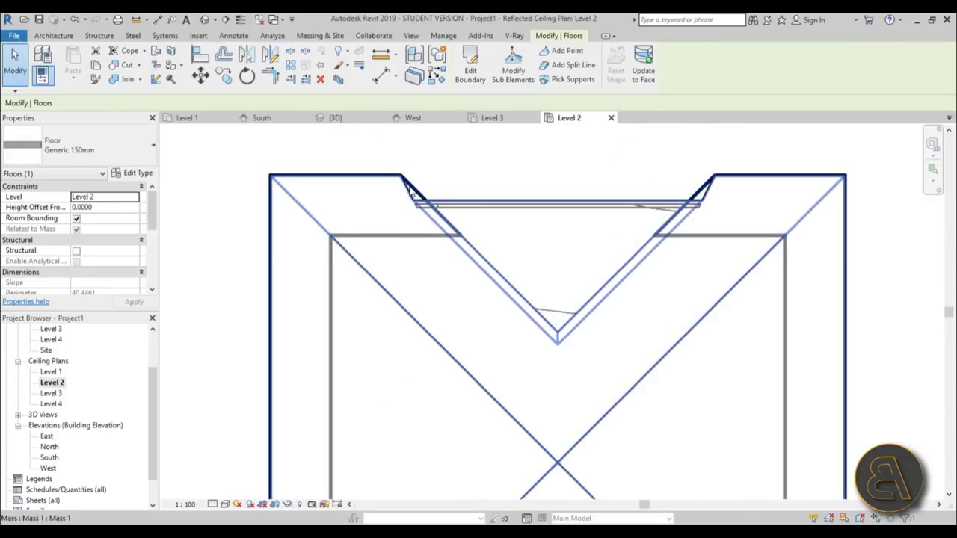
click(206, 20)
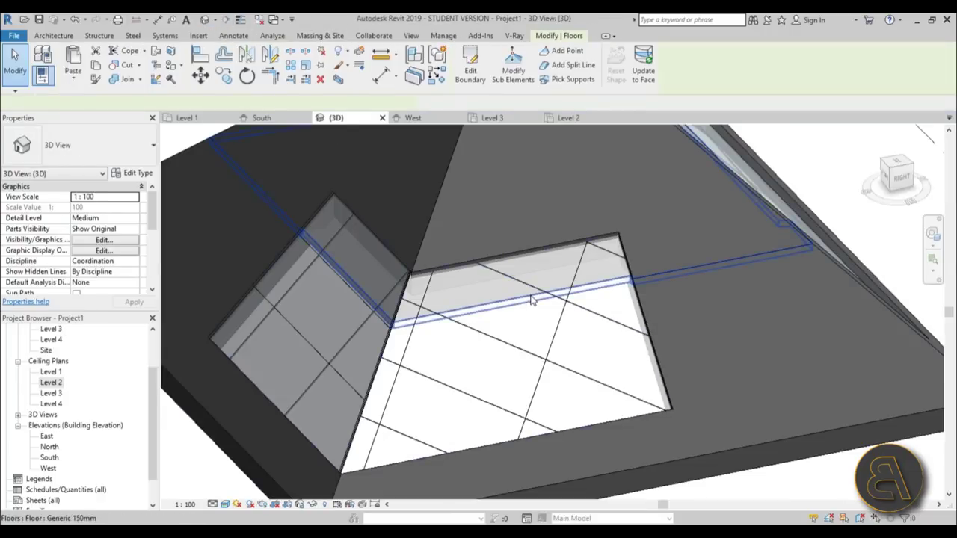
Edit the Level 2 floor's boundary, trimming the two recess lines to meet at the pyramid's corner and removing the leftover outer segments
shift+middle_drag(534, 291, 561, 308)
scroll(560, 308, down, 5)
click(468, 75)
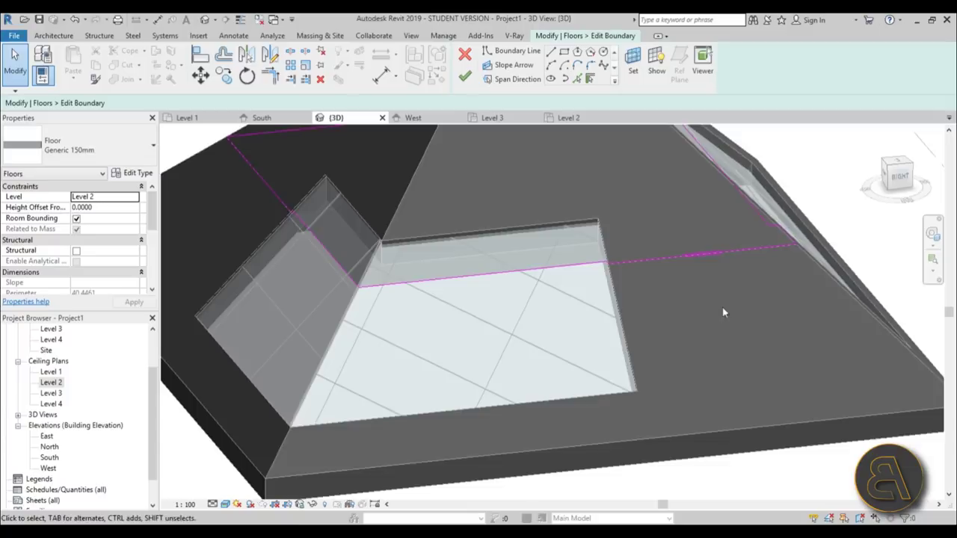
shift+middle_drag(723, 314, 661, 414)
scroll(661, 414, up, 3)
shift+middle_drag(639, 326, 591, 325)
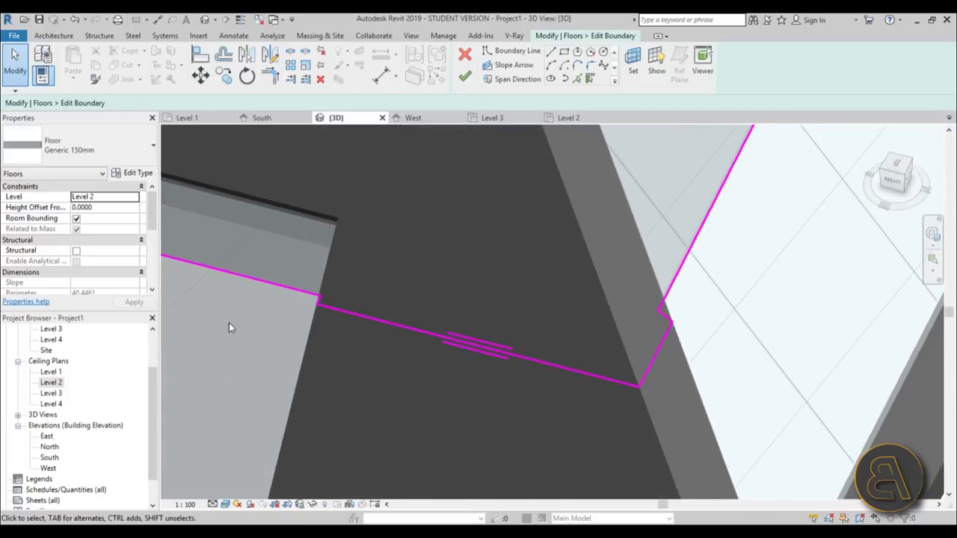
key(t)
key(r)
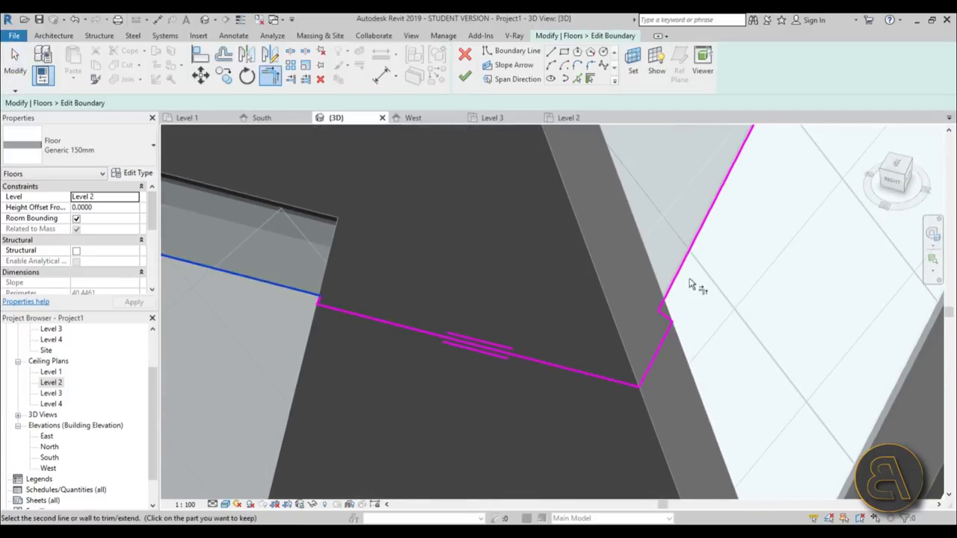
click(675, 284)
key(Escape)
click(671, 320)
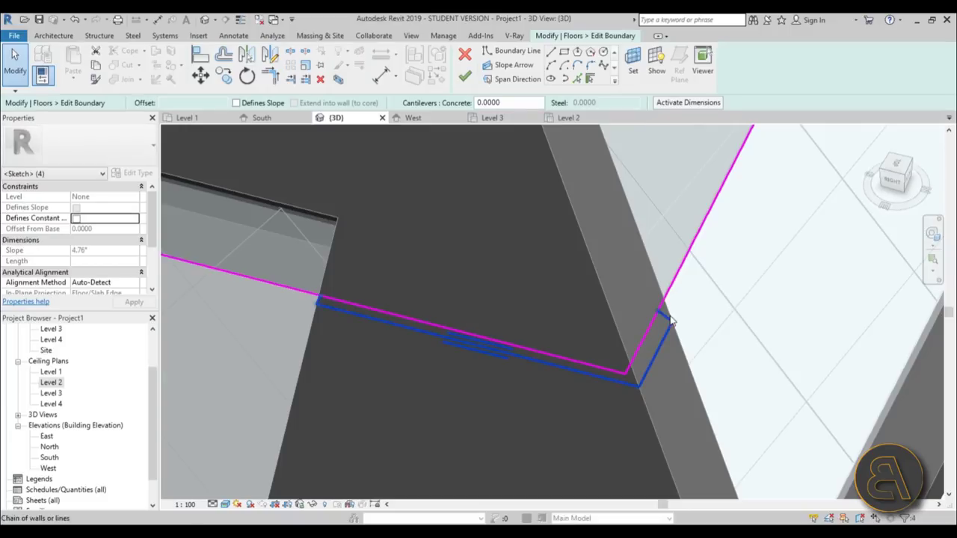
key(Escape)
scroll(635, 284, down, 5)
mouse_move(628, 266)
shift+middle_down()
mouse_move(604, 342)
mouse_move(686, 332)
shift+middle_up()
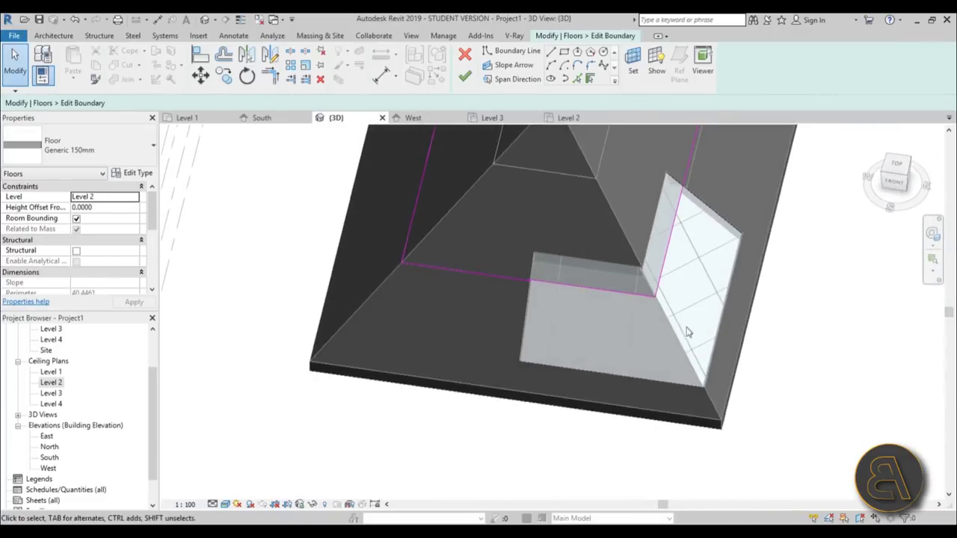
Delete the outer boundary segment beside the four-sided recess and extend the recess line to the adjoining side's boundary line
scroll(555, 299, up, 5)
scroll(555, 299, up, 2)
scroll(569, 314, down, 6)
shift+middle_drag(583, 331, 592, 389)
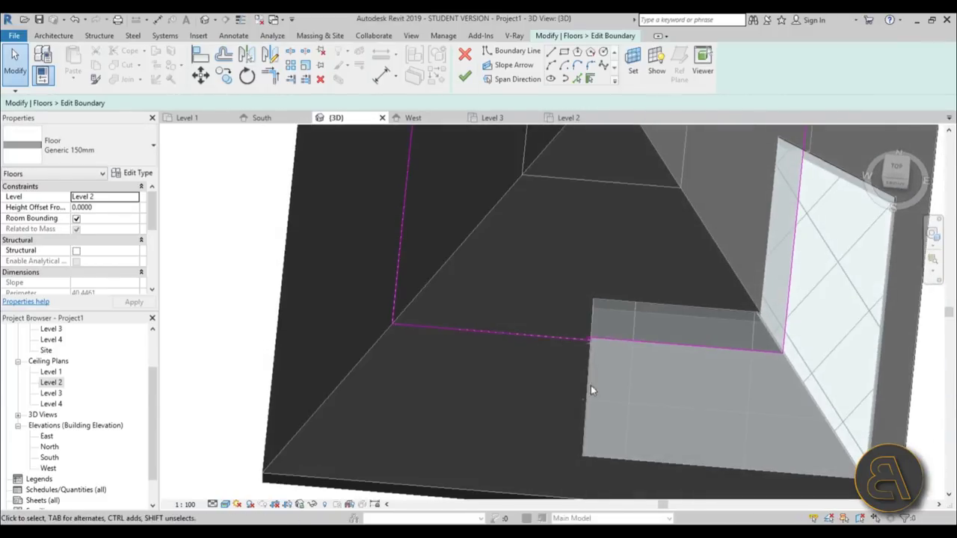
scroll(593, 350, up, 5)
click(571, 341)
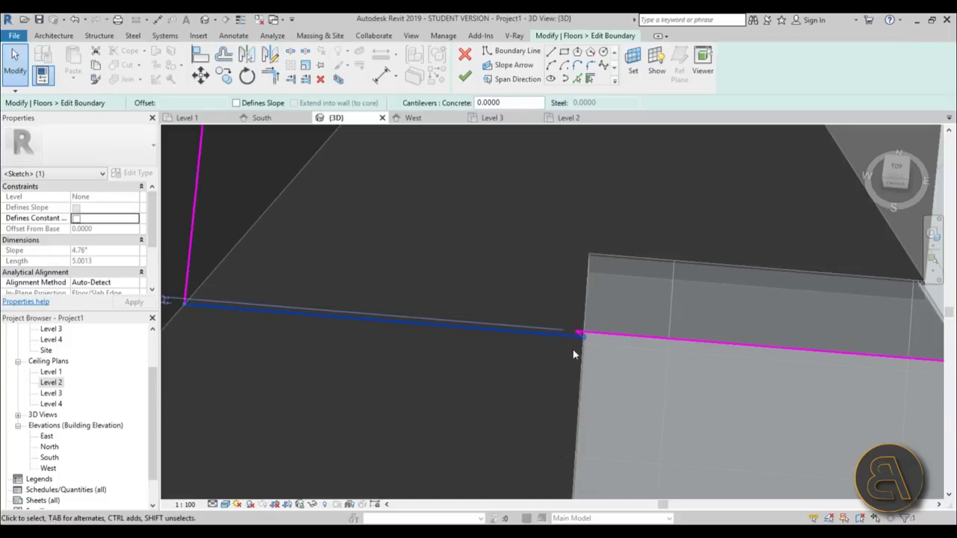
key(Delete)
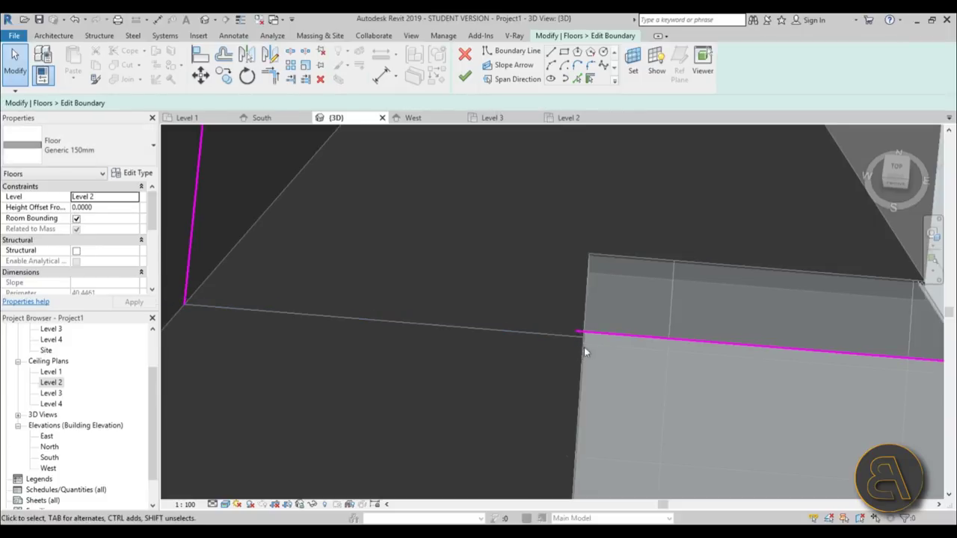
key(t)
key(r)
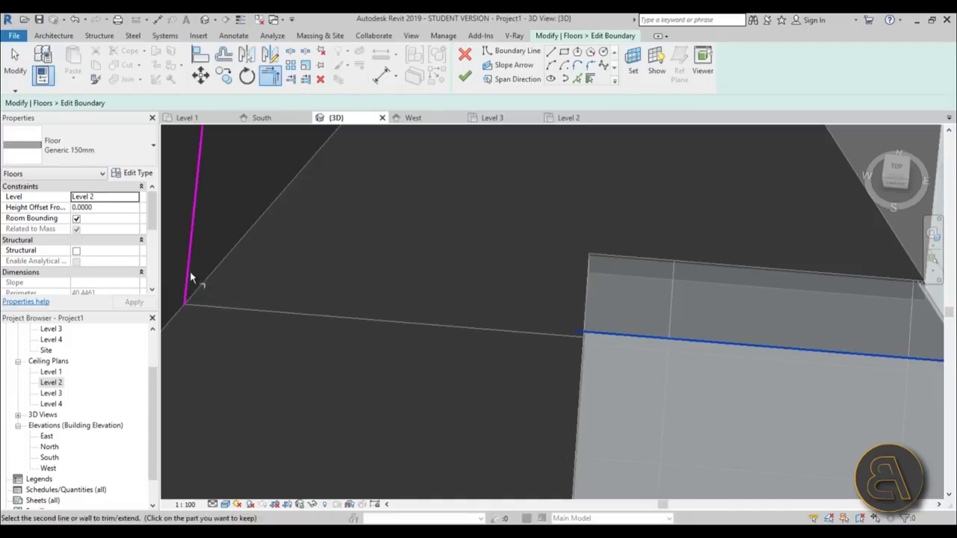
click(192, 278)
Straighten the floor boundary across the triangular recess by trimming it to the side line and deleting leftover segments, and finish the sketch
shift+middle_drag(394, 292, 267, 269)
scroll(577, 256, up, 6)
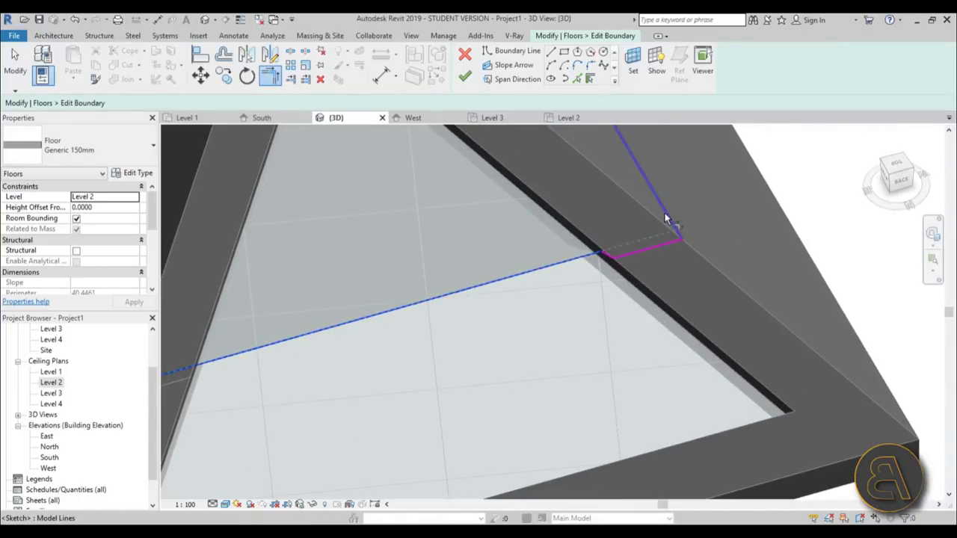
key(Escape)
click(667, 246)
click(639, 252)
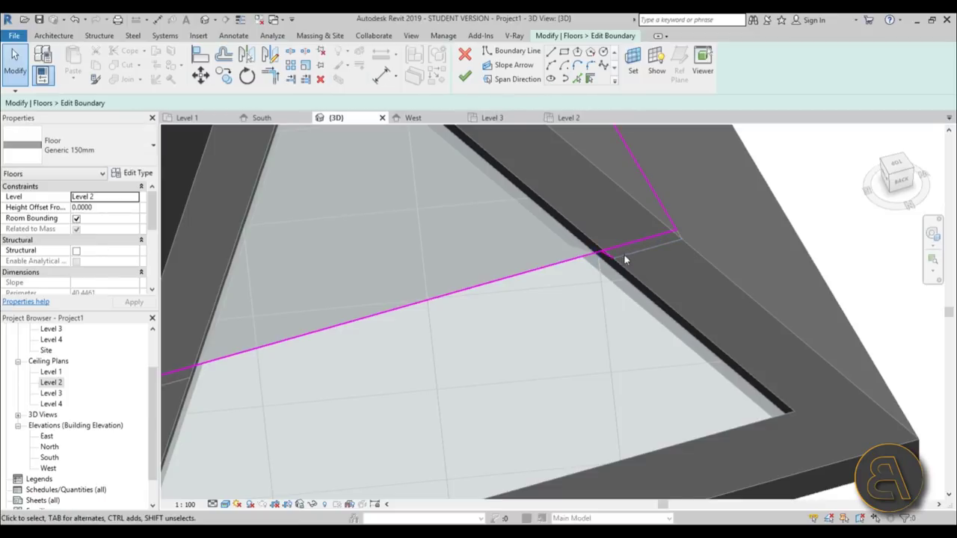
click(617, 262)
key(Escape)
scroll(617, 262, down, 6)
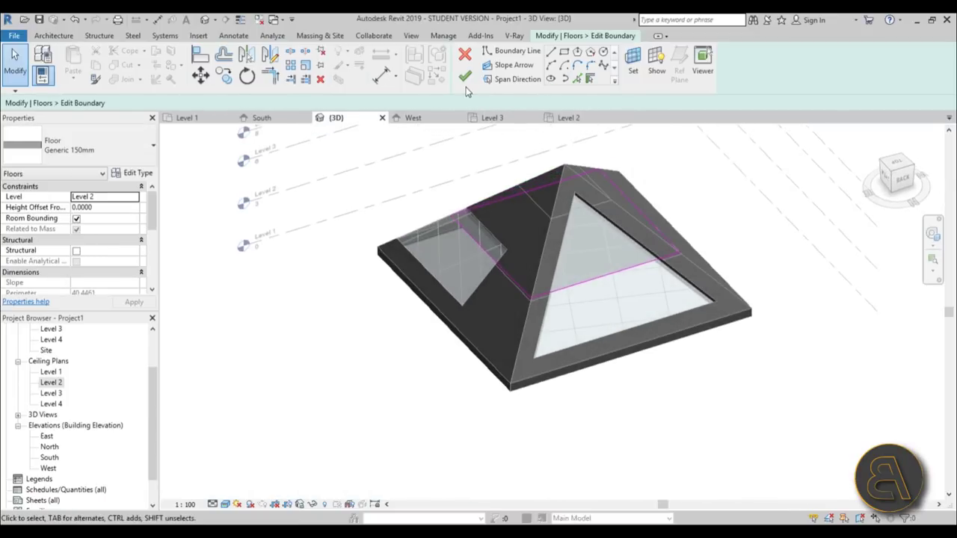
click(464, 76)
click(686, 380)
mouse_move(685, 380)
shift+middle_down()
mouse_move(511, 313)
mouse_move(654, 410)
mouse_move(722, 410)
mouse_move(870, 384)
mouse_move(459, 427)
mouse_move(497, 424)
shift+middle_up()
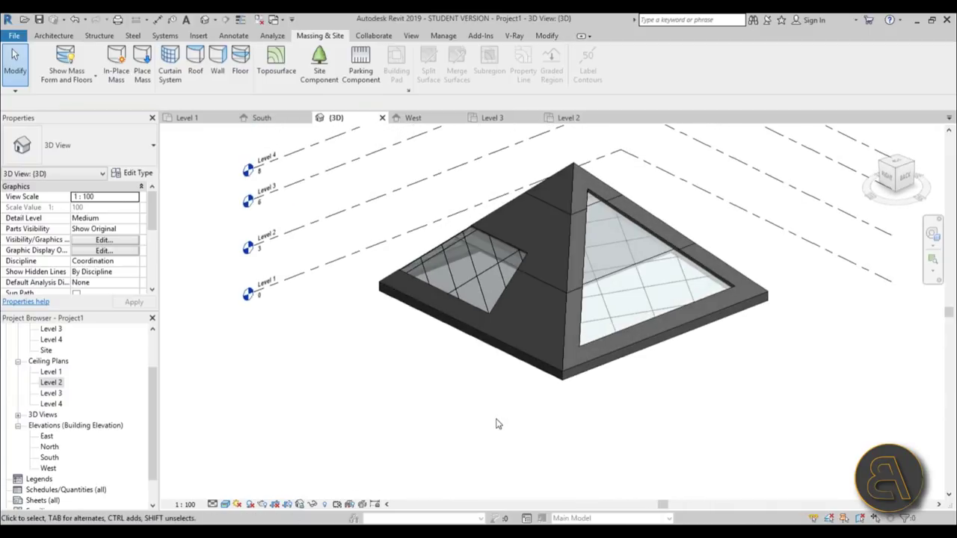